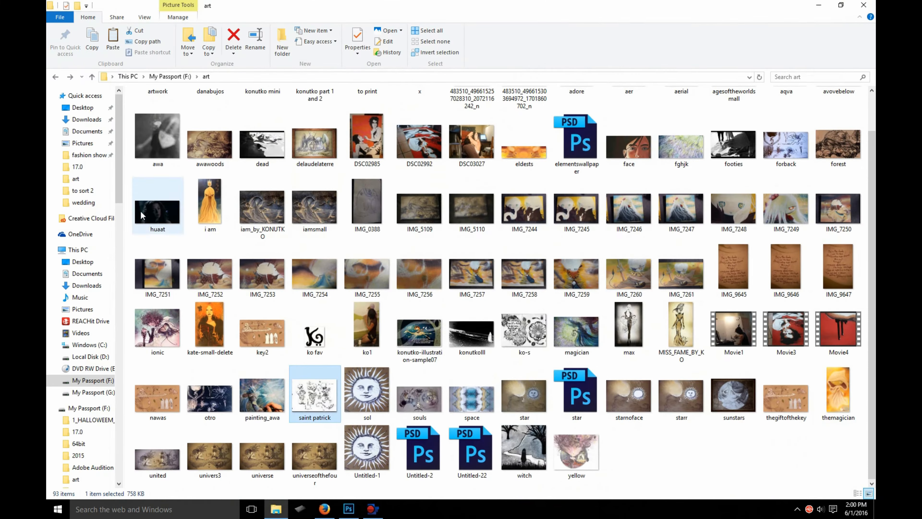
# - Return to Photoshop and paste the copied leprechaun drawing into the blank Untitled-1 document
pyautogui.click(866, 2)
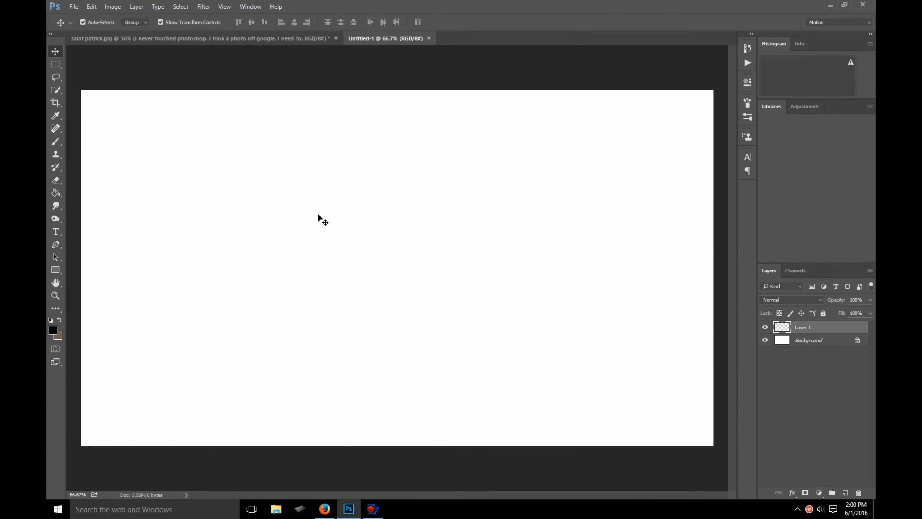
pyautogui.hotkey('ctrl', 'v')
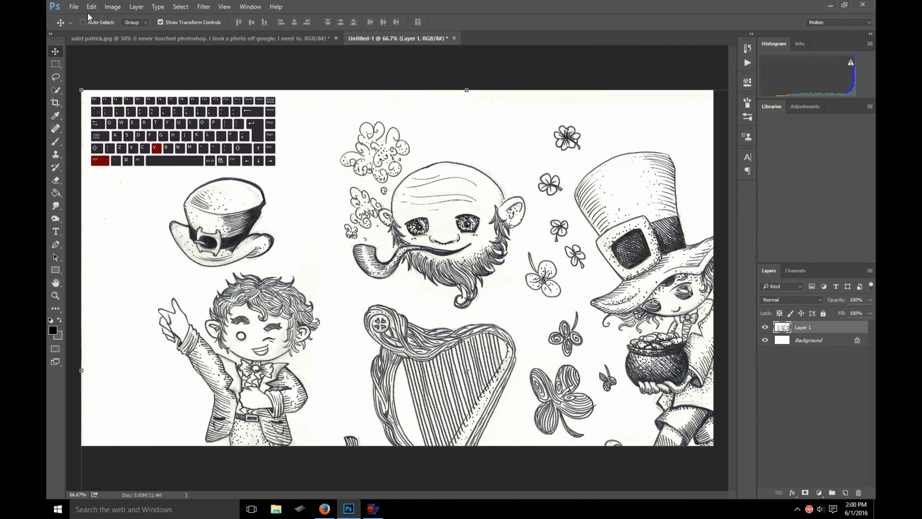
pyautogui.hotkey('ctrl', 'z')
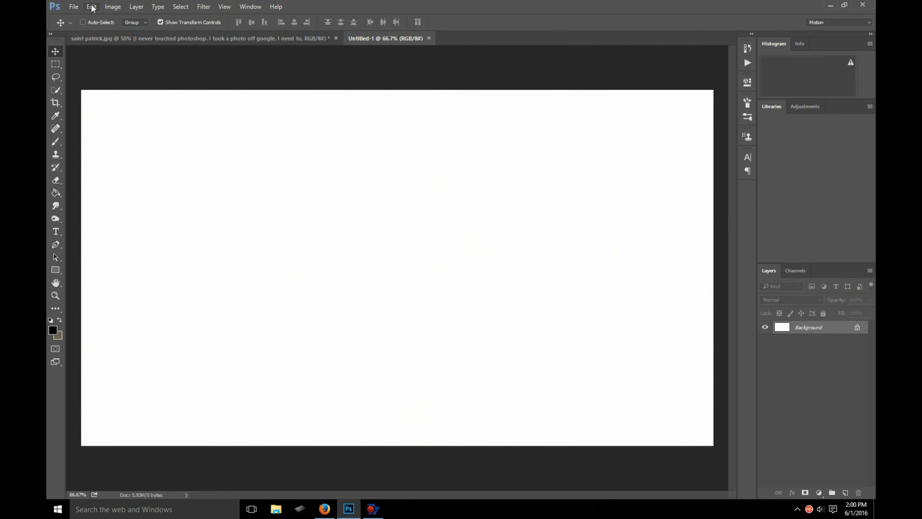
pyautogui.click(91, 6)
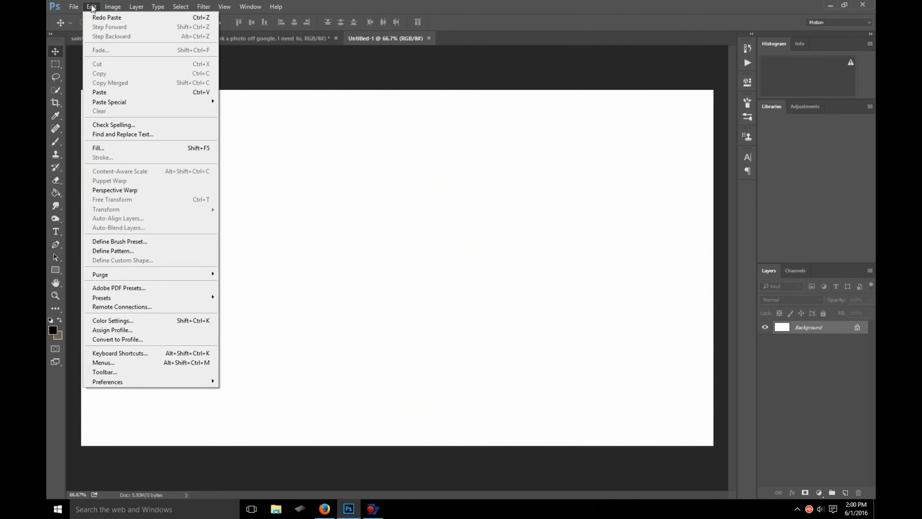
pyautogui.click(120, 93)
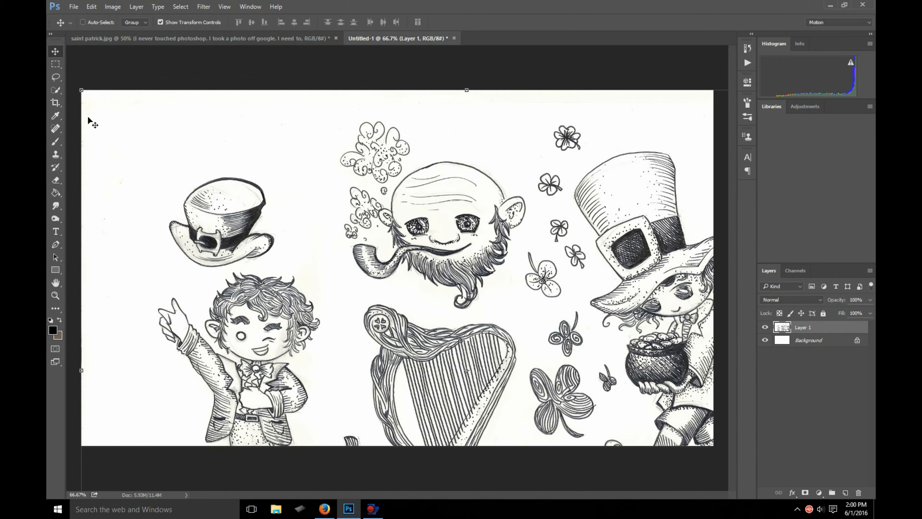
# - Enlarge the canvas with the Crop tool so that it covers the whole pasted drawing
pyautogui.scroll(-5, 300, 224)
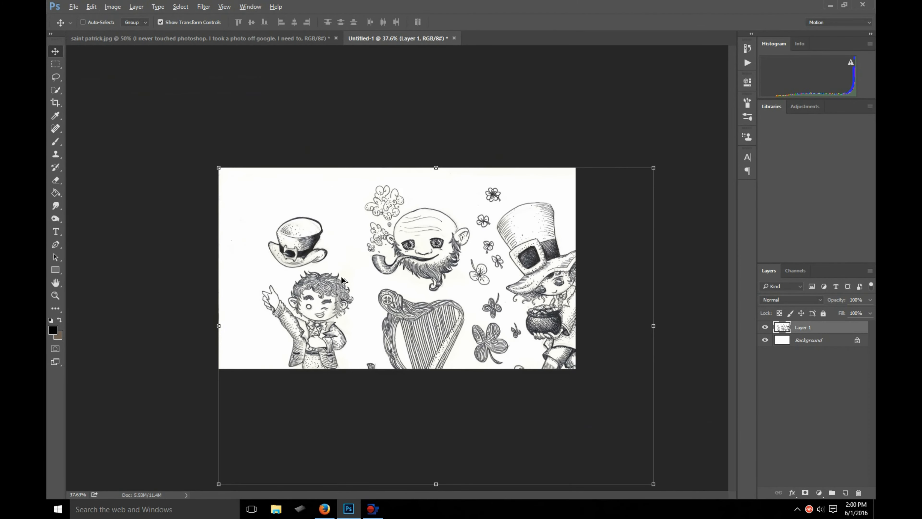
pyautogui.click(55, 104)
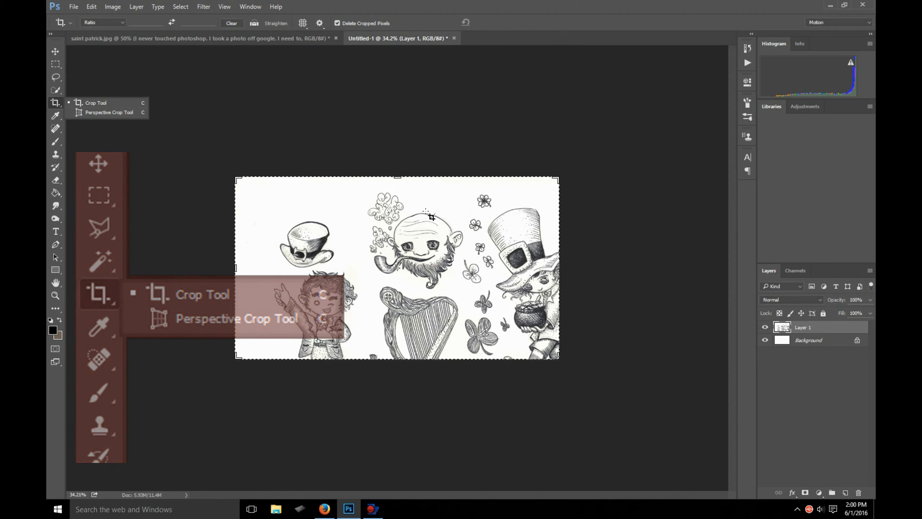
pyautogui.moveTo(558, 356); pyautogui.dragTo(598, 411)
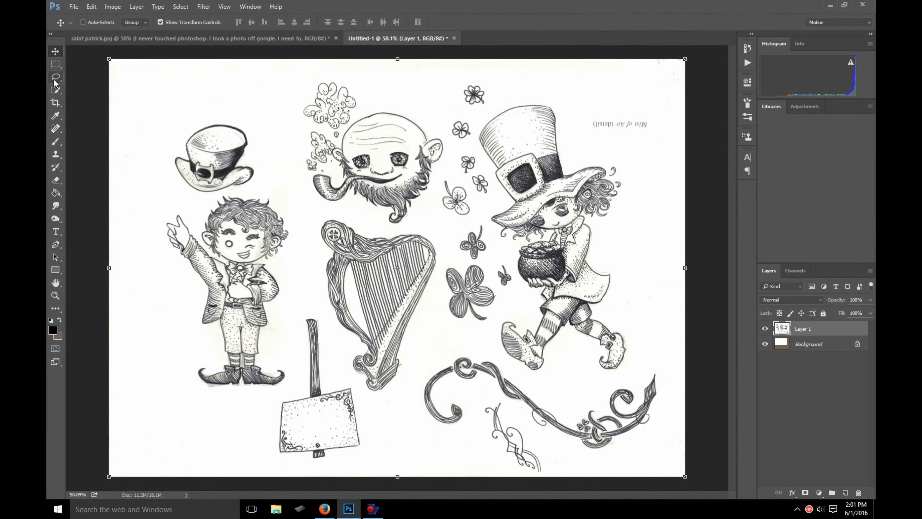
# - Select the white background around the small hat, the waving leprechaun and the harp with the Quick Selection tool
pyautogui.click(54, 80)
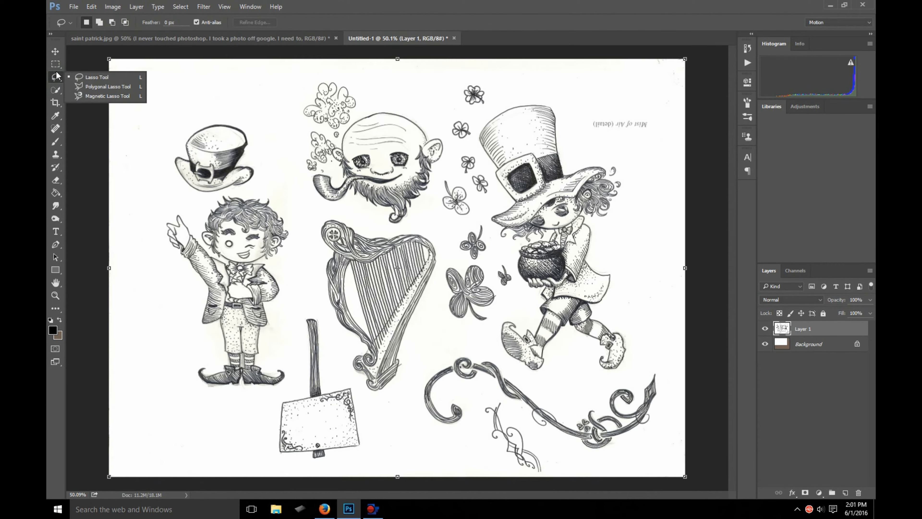
pyautogui.click(55, 90)
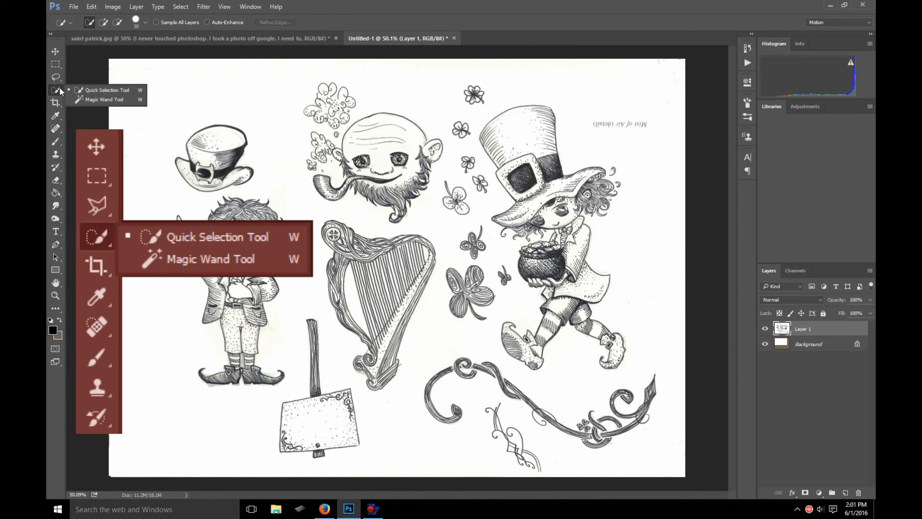
pyautogui.click(81, 91)
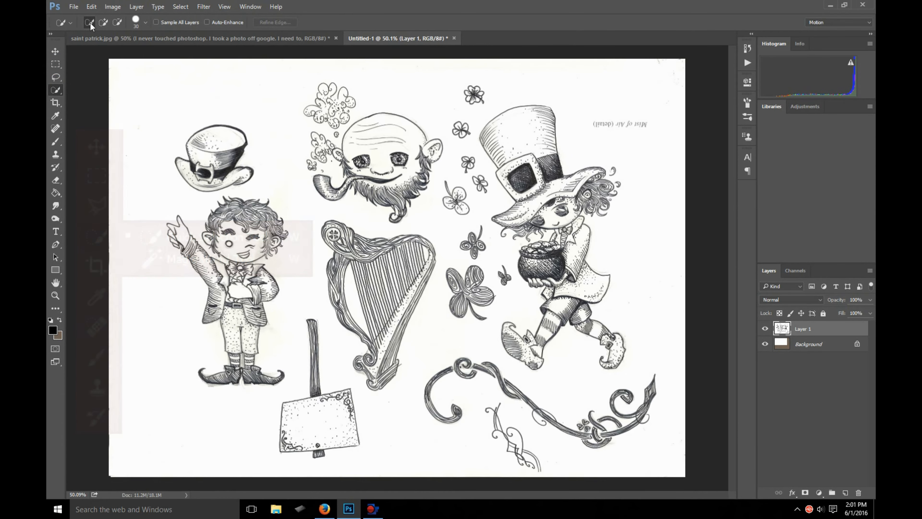
pyautogui.click(211, 100)
pyautogui.moveTo(265, 131)
pyautogui.mouseDown()
pyautogui.moveTo(304, 222)
pyautogui.moveTo(302, 279)
pyautogui.mouseUp()
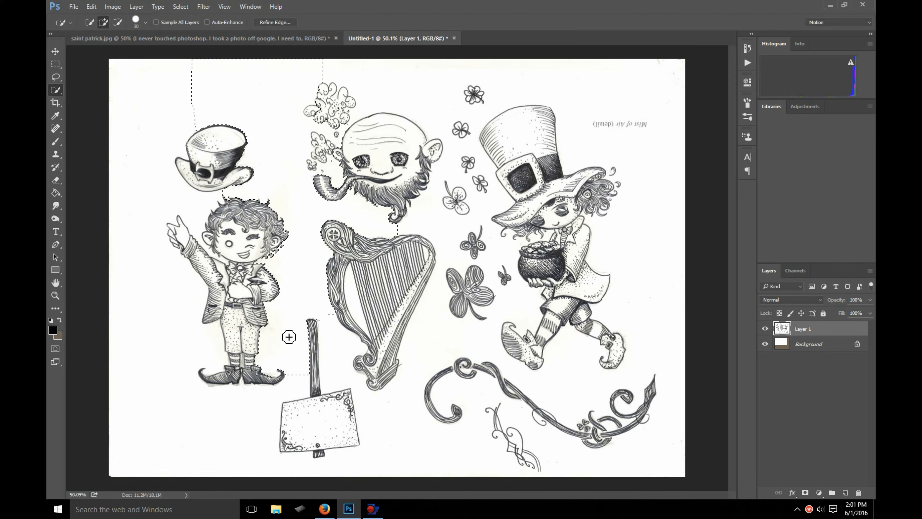
pyautogui.moveTo(194, 205)
pyautogui.mouseDown()
pyautogui.moveTo(144, 178)
pyautogui.moveTo(143, 277)
pyautogui.moveTo(141, 208)
pyautogui.moveTo(165, 378)
pyautogui.moveTo(246, 423)
pyautogui.moveTo(366, 411)
pyautogui.moveTo(328, 359)
pyautogui.moveTo(327, 315)
pyautogui.moveTo(397, 464)
pyautogui.moveTo(435, 306)
pyautogui.moveTo(360, 206)
pyautogui.mouseUp()
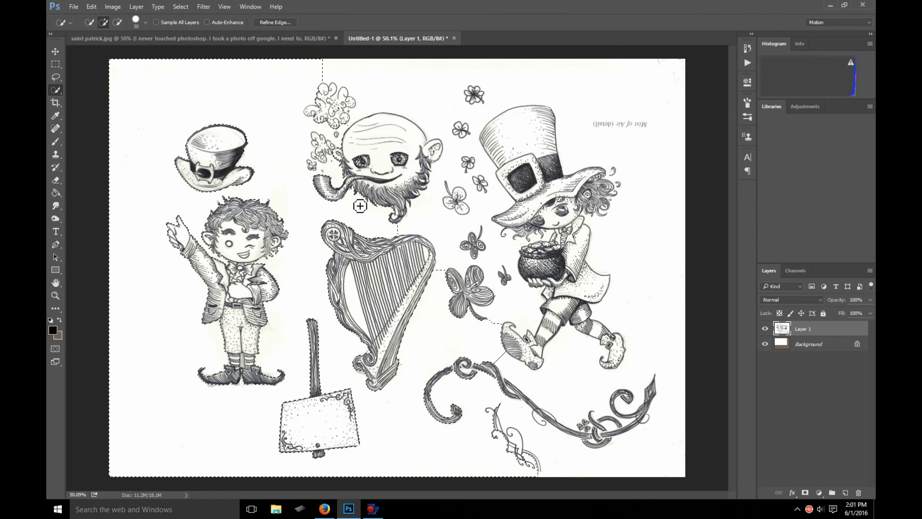
# - Add the background around the bearded head, the clovers and the leprechaun carrying the pot to the selection
pyautogui.click(440, 218)
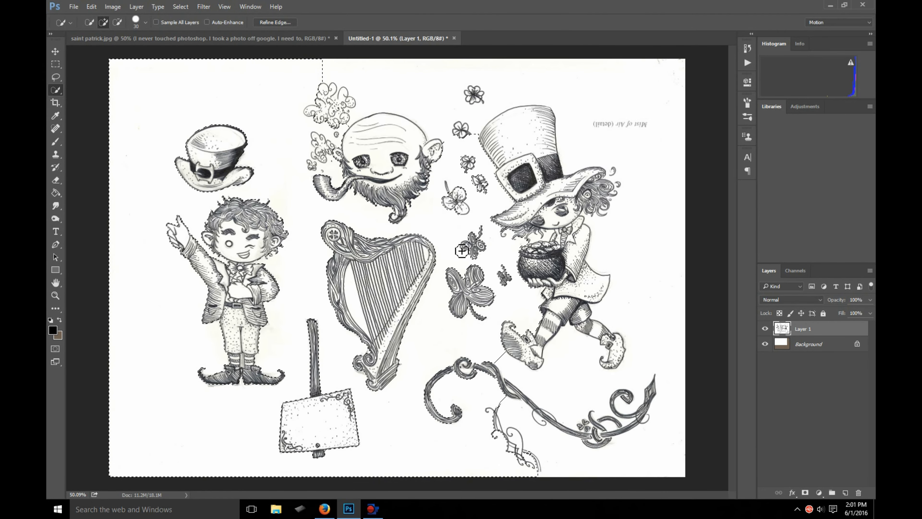
pyautogui.click(436, 121)
pyautogui.click(514, 71)
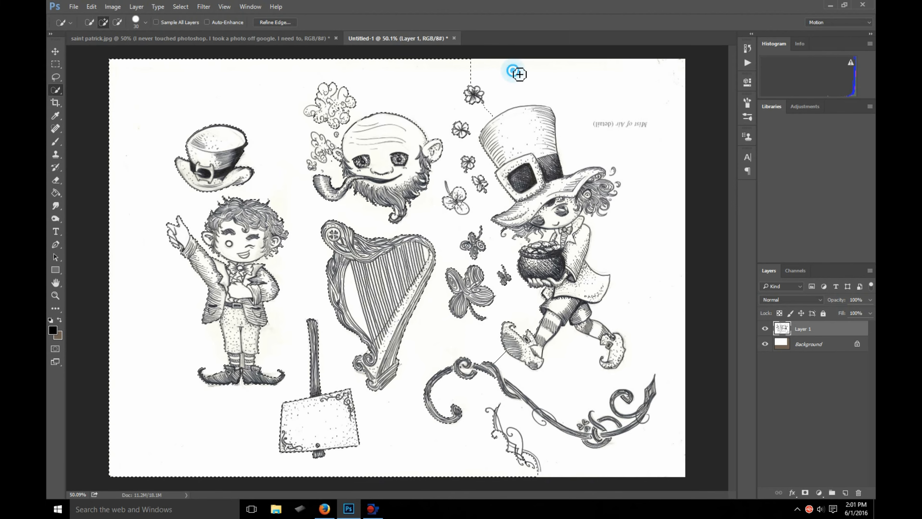
pyautogui.click(631, 131)
pyautogui.click(597, 139)
# - Add the gap between the hair curls and the pot of gold to the selection using a smaller brush
pyautogui.scroll(16, 574, 223)
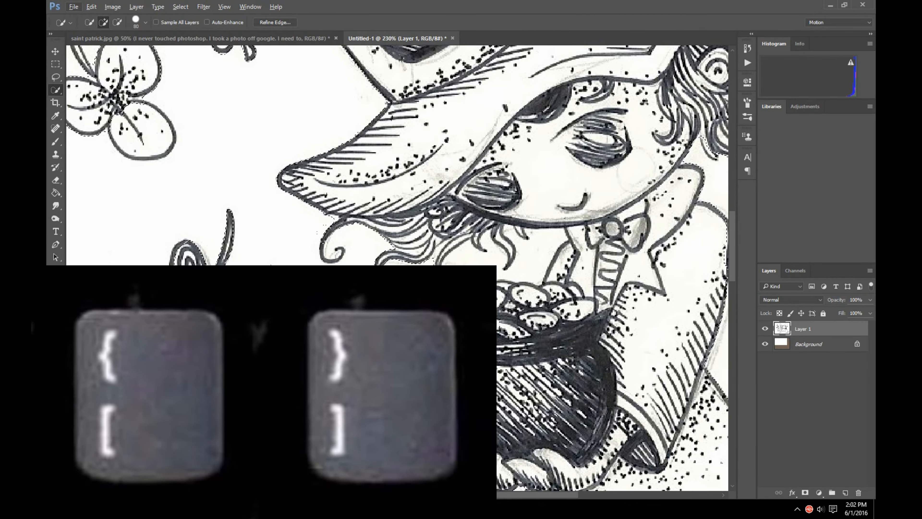
pyautogui.press('[')
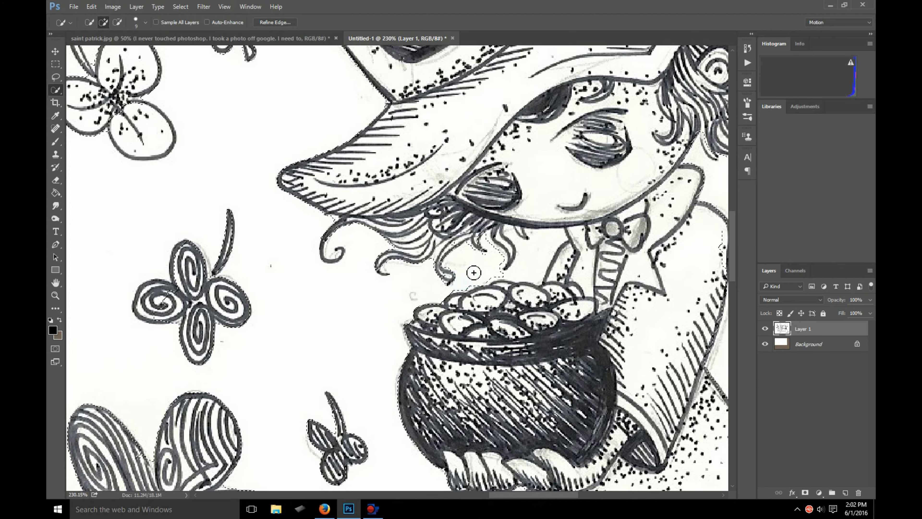
pyautogui.moveTo(523, 264); pyautogui.dragTo(531, 264)
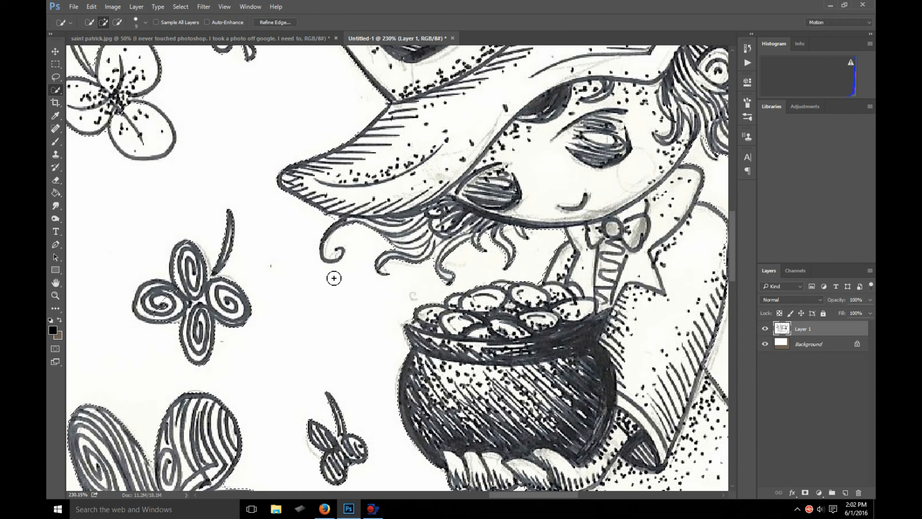
# - Magnify the hair curls beneath the hat brim to examine the selection edge closely
pyautogui.scroll(3, 359, 242)
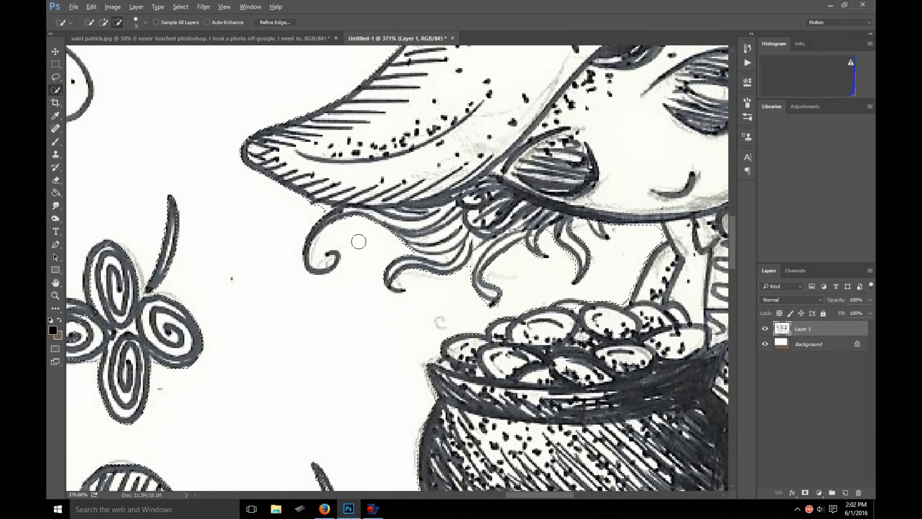
pyautogui.scroll(2, 359, 242)
pyautogui.press('z')
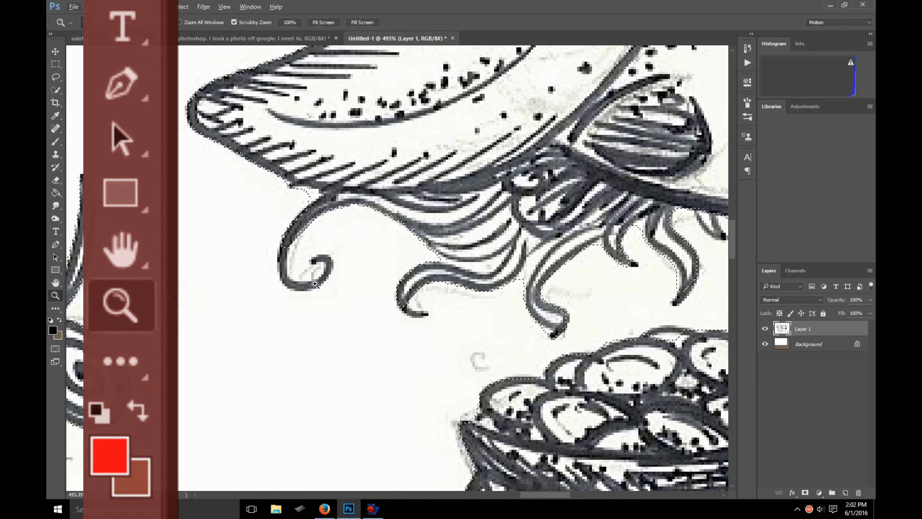
pyautogui.click(321, 234)
pyautogui.click(321, 233)
pyautogui.click(320, 233)
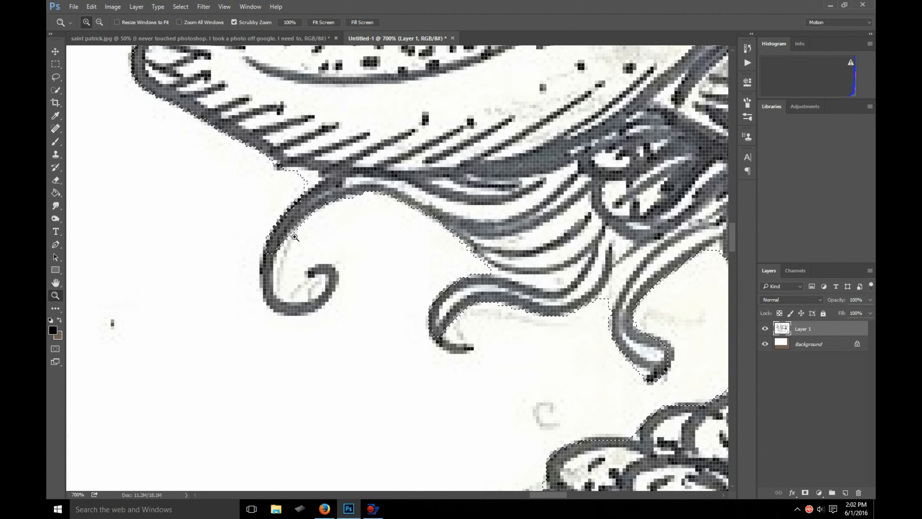
pyautogui.click(295, 237)
pyautogui.rightClick(300, 248)
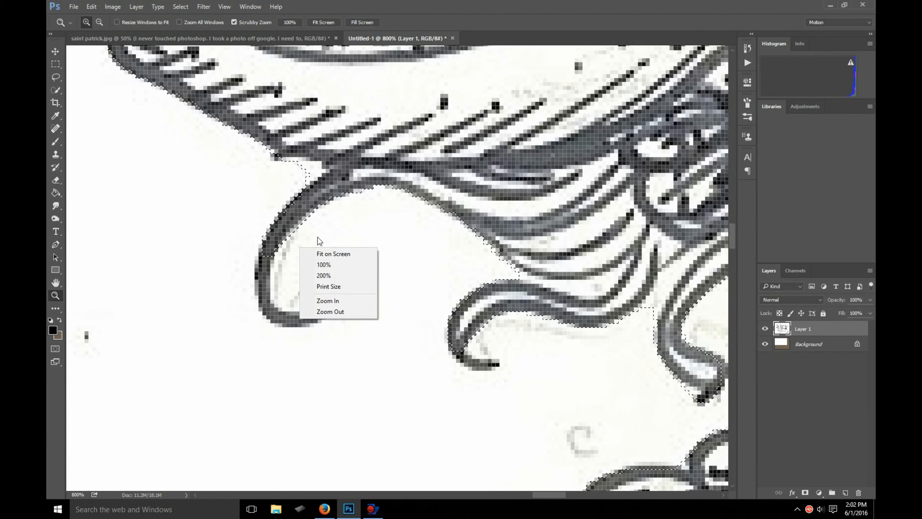
pyautogui.click(340, 304)
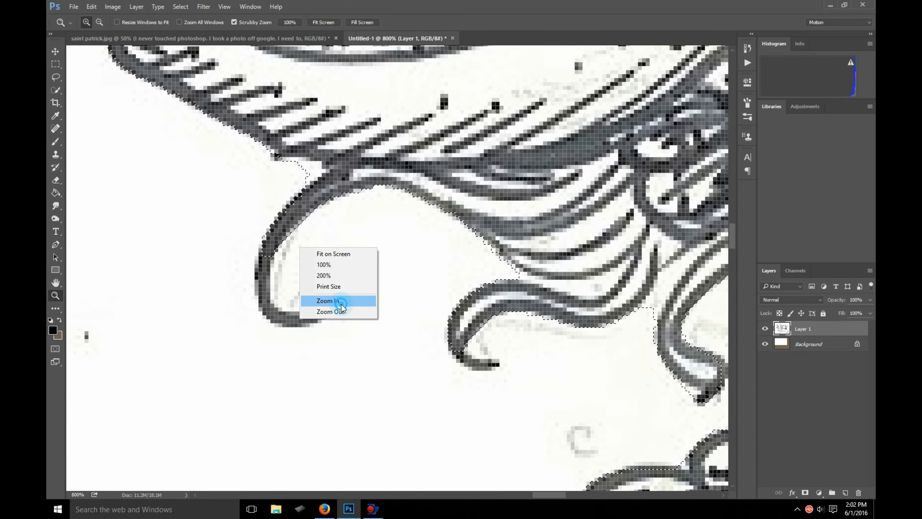
# - Zoom back out to 300% to view the hat brim, hair curls and pot of gold together
pyautogui.rightClick(343, 295)
pyautogui.click(377, 368)
pyautogui.rightClick(366, 353)
pyautogui.click(401, 417)
pyautogui.rightClick(335, 322)
pyautogui.click(359, 392)
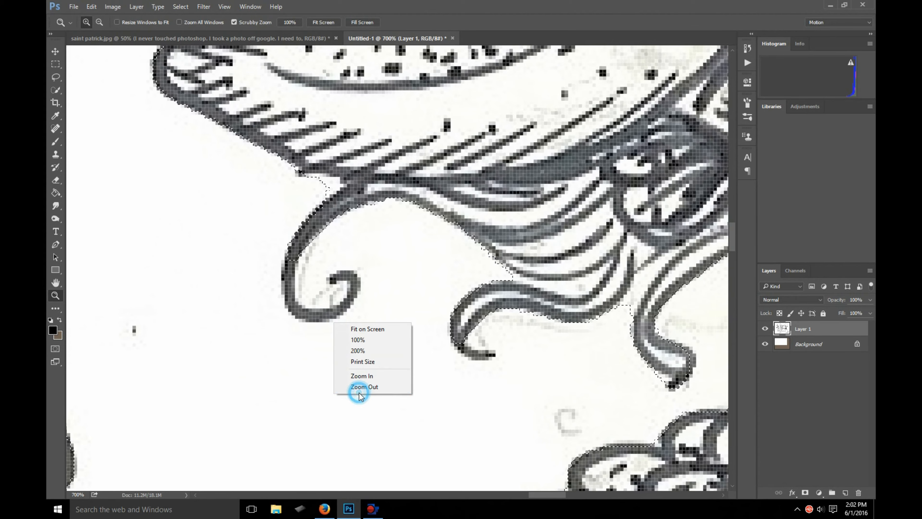
pyautogui.press('alt')
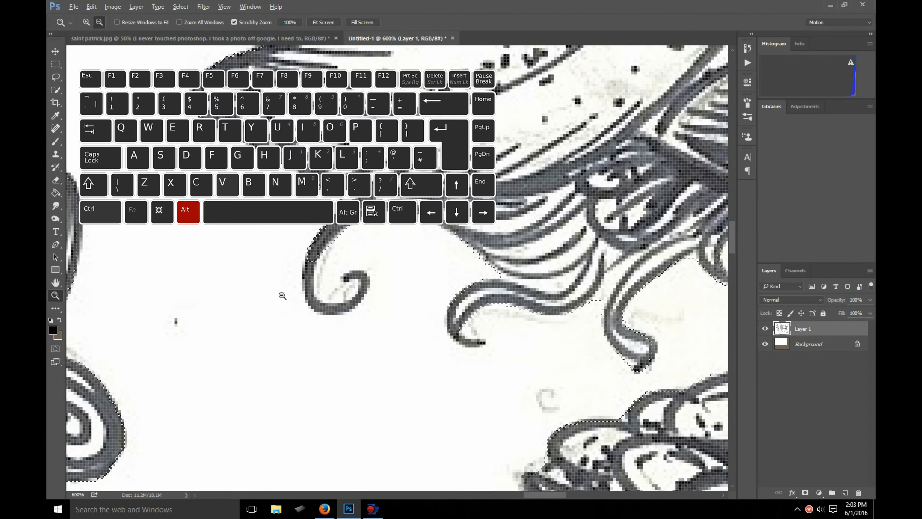
pyautogui.keyDown('alt'); pyautogui.click(280, 295); pyautogui.keyUp('alt')
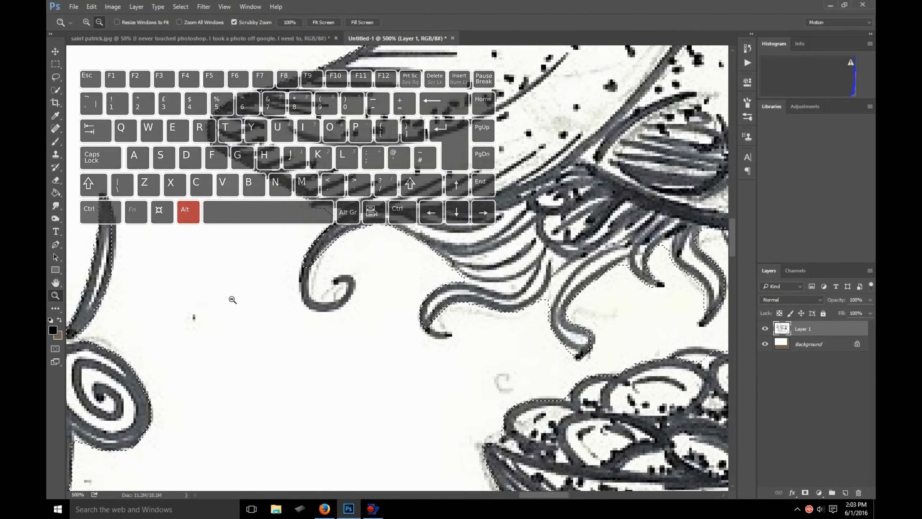
pyautogui.keyDown('alt'); pyautogui.click(257, 298); pyautogui.keyUp('alt')
pyautogui.keyDown('alt'); pyautogui.click(359, 319); pyautogui.keyUp('alt')
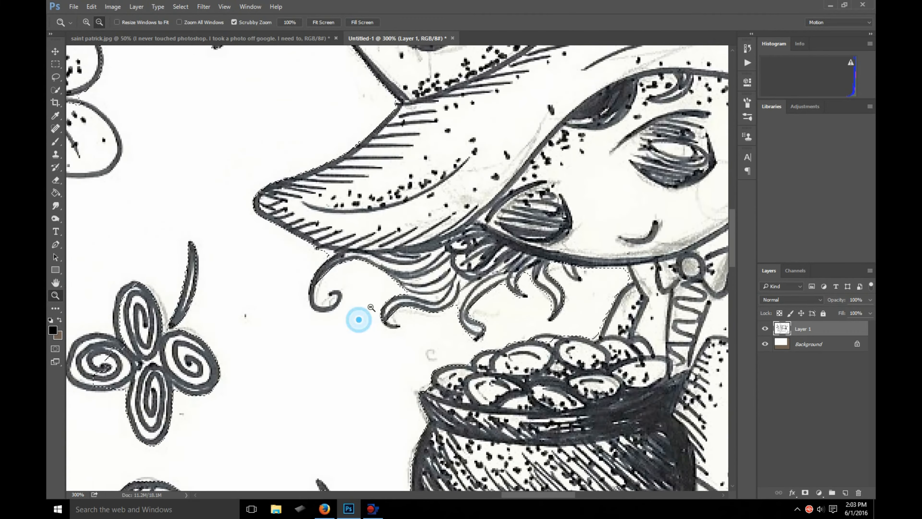
pyautogui.keyDown('alt'); pyautogui.click(371, 303); pyautogui.keyUp('alt')
pyautogui.click(370, 288)
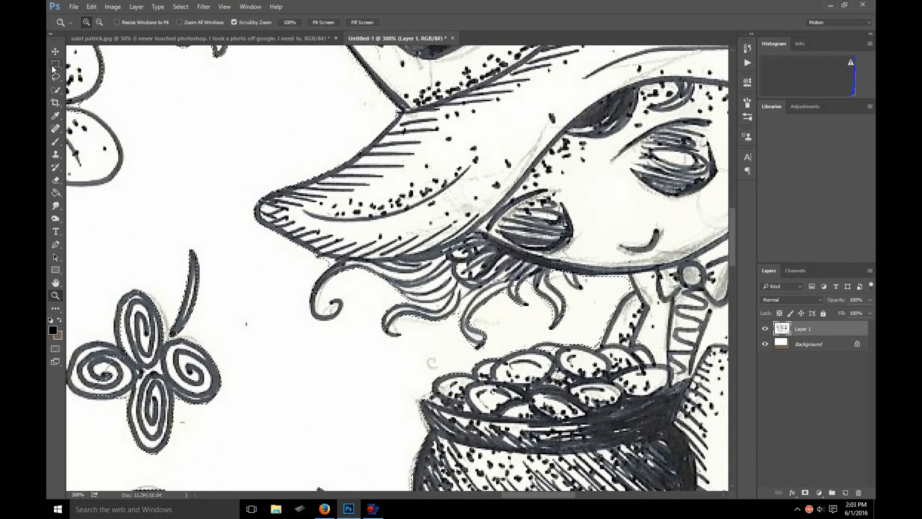
# - Subtract the outermost hair curl beneath the hat brim from the background selection with a small Quick Selection brush
pyautogui.moveTo(325, 300); pyautogui.dragTo(344, 308)
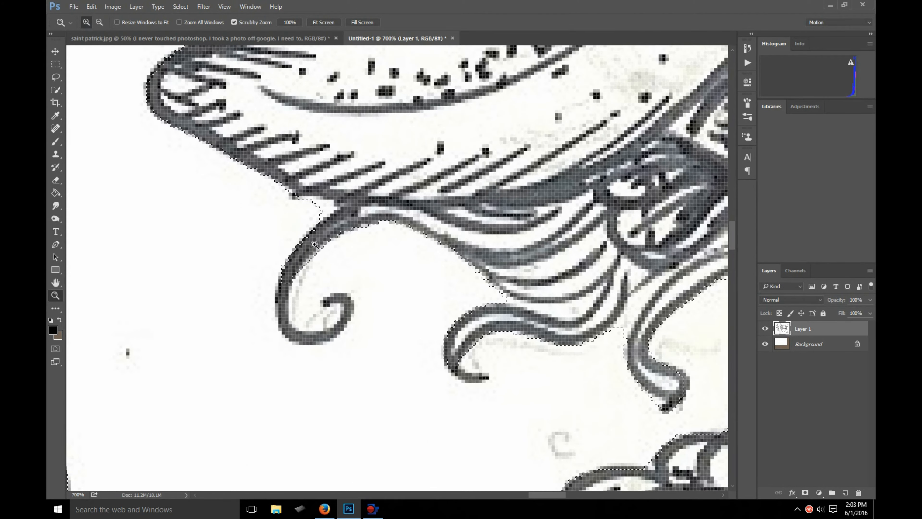
pyautogui.press('w')
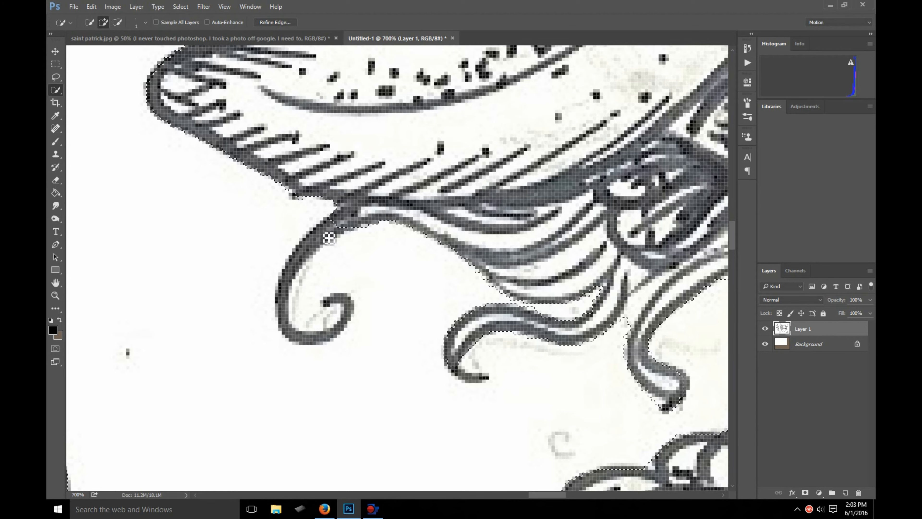
pyautogui.click(117, 22)
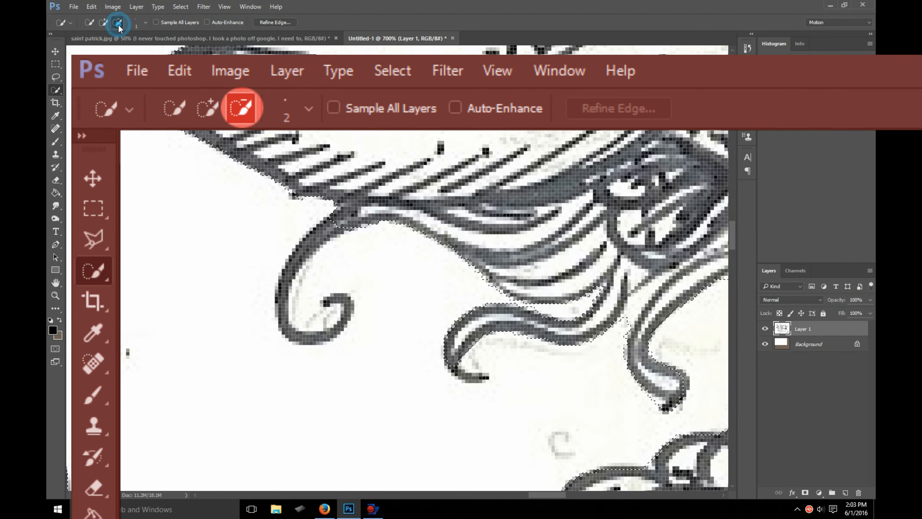
pyautogui.press(']')
pyautogui.press(']')
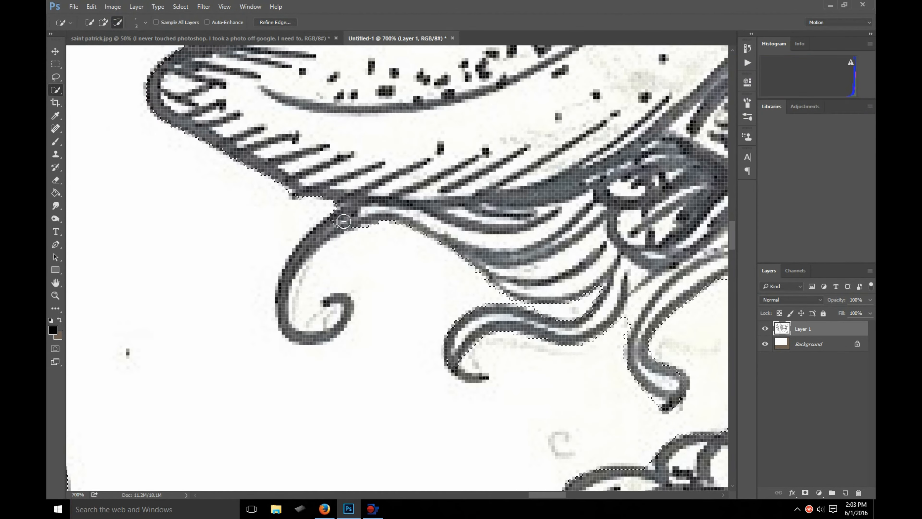
pyautogui.moveTo(306, 256)
pyautogui.mouseDown()
pyautogui.moveTo(285, 321)
pyautogui.moveTo(291, 266)
pyautogui.moveTo(290, 326)
pyautogui.moveTo(312, 346)
pyautogui.moveTo(351, 324)
pyautogui.mouseUp()
pyautogui.press('[')
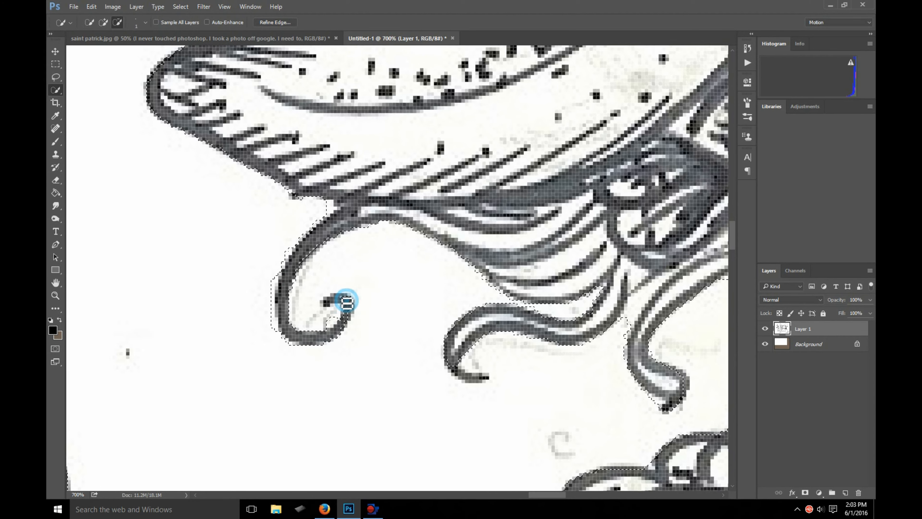
pyautogui.click(324, 305)
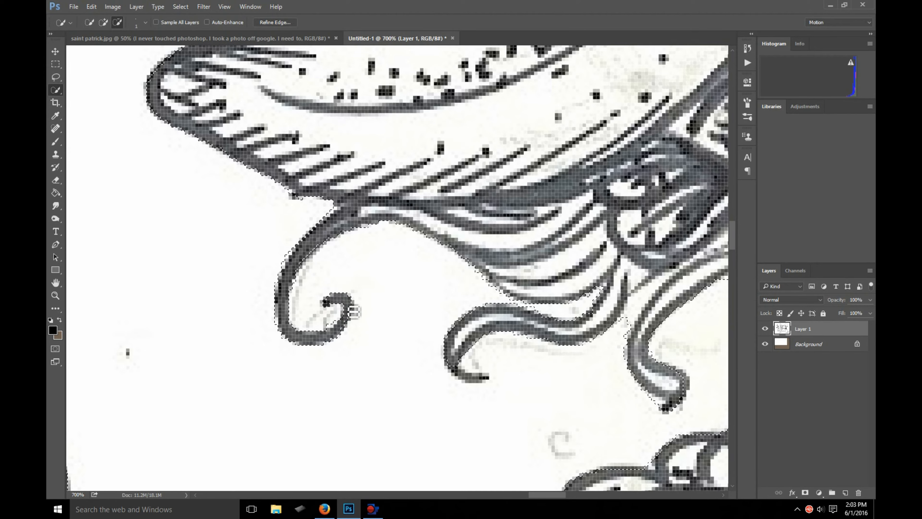
pyautogui.click(349, 302)
pyautogui.scroll(-10, 354, 317)
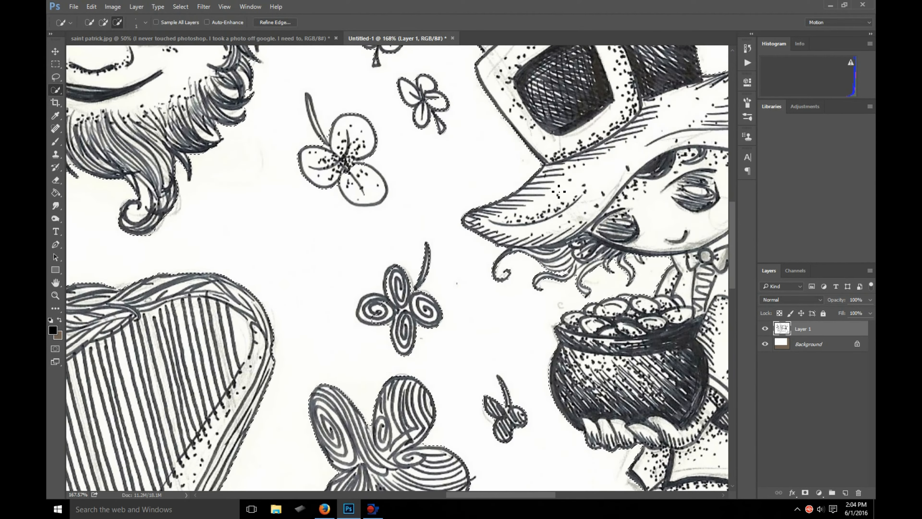
# - Try to move the selected white background away from the drawings
pyautogui.scroll(-4, 541, 184)
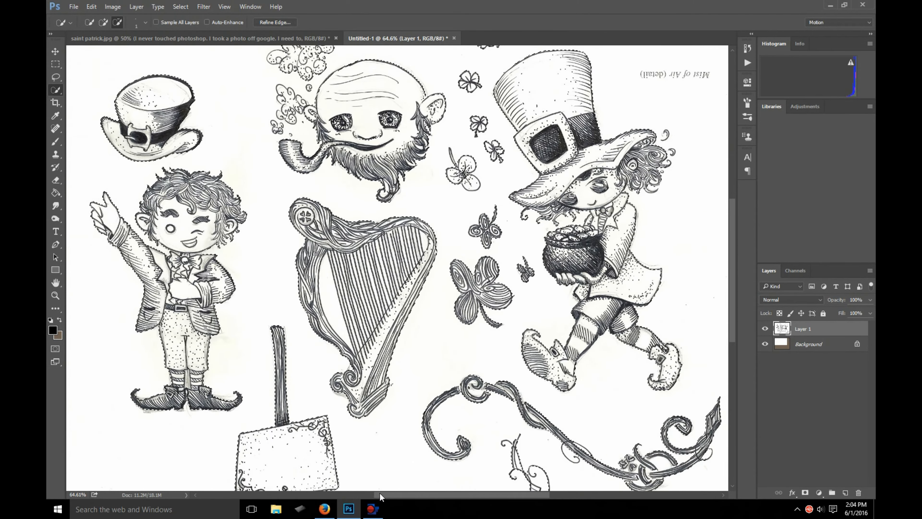
pyautogui.moveTo(380, 495); pyautogui.dragTo(425, 493)
pyautogui.scroll(2, 405, 338)
pyautogui.scroll(-2, 406, 338)
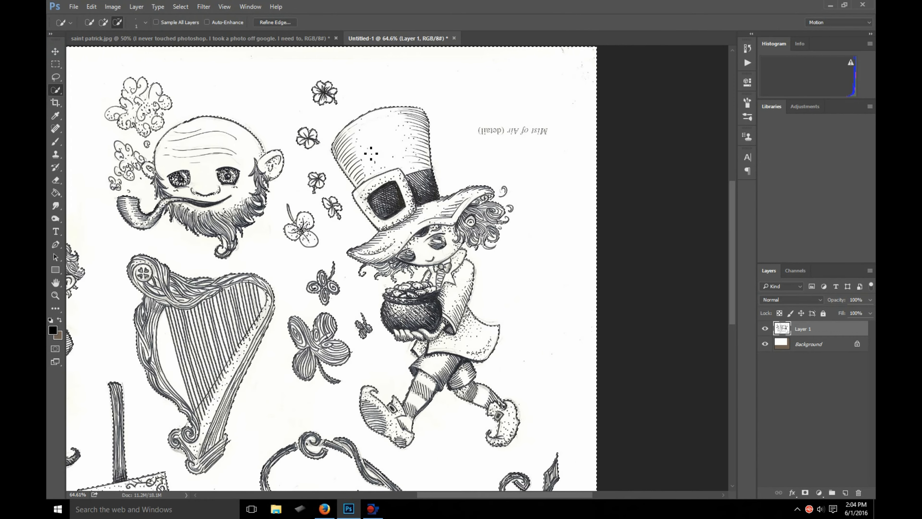
pyautogui.press('v')
pyautogui.moveTo(420, 103); pyautogui.dragTo(113, 122)
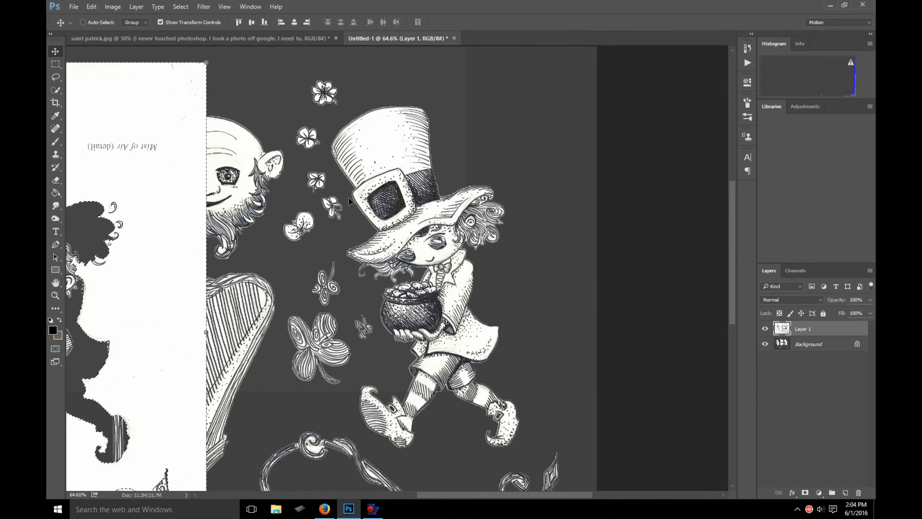
pyautogui.hotkey('ctrl', 'z')
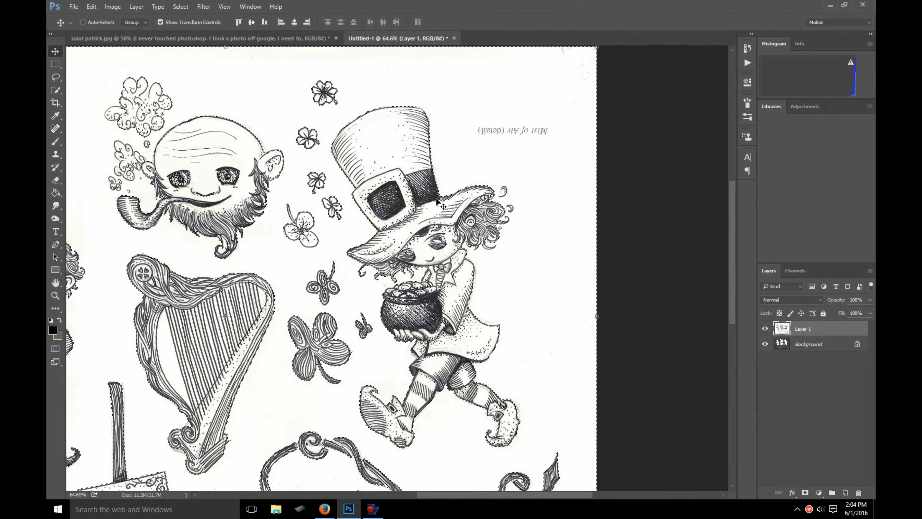
# - Invert the background selection so that the drawings are selected instead
pyautogui.rightClick(300, 80)
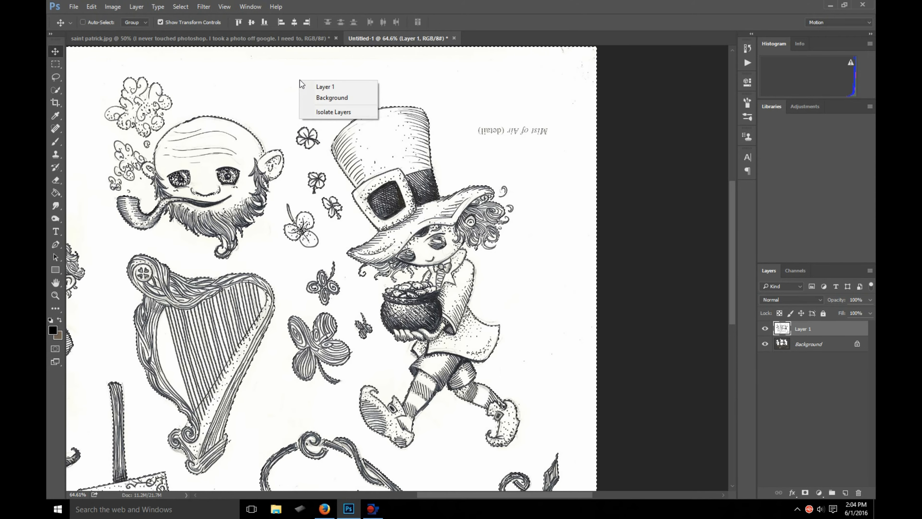
pyautogui.click(55, 90)
pyautogui.rightClick(279, 116)
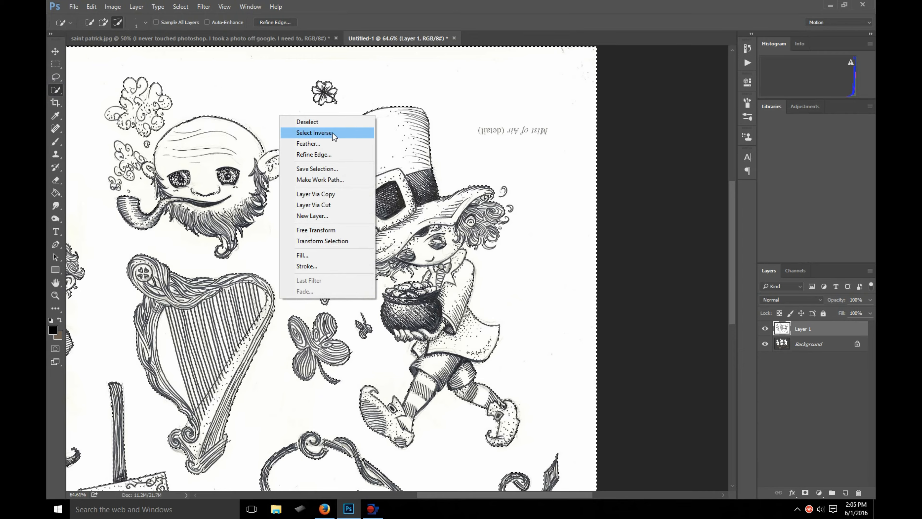
pyautogui.click(314, 132)
# - Try to move the selected drawings off the scanned background with the Move tool
pyautogui.click(55, 52)
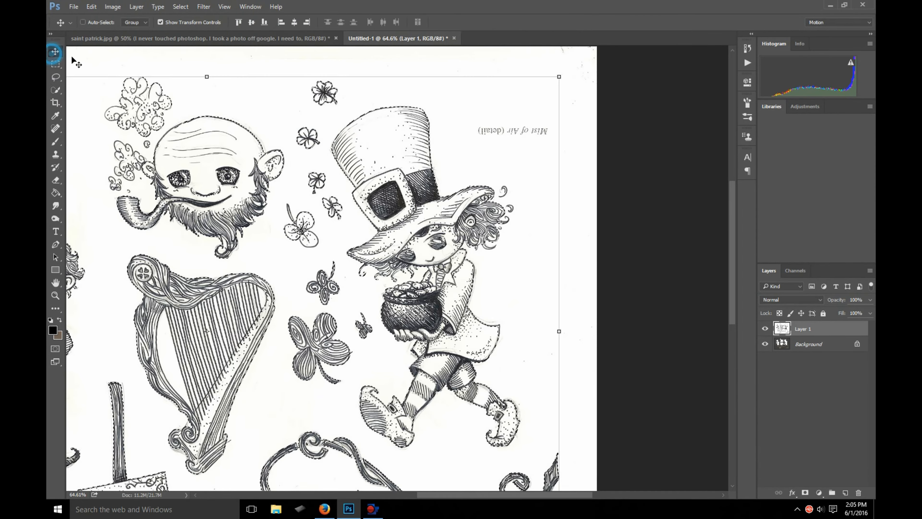
pyautogui.moveTo(452, 248)
pyautogui.mouseDown()
pyautogui.moveTo(333, 208)
pyautogui.moveTo(341, 283)
pyautogui.moveTo(555, 214)
pyautogui.moveTo(566, 236)
pyautogui.moveTo(197, 182)
pyautogui.moveTo(407, 207)
pyautogui.mouseUp()
pyautogui.hotkey('ctrl', 'z')
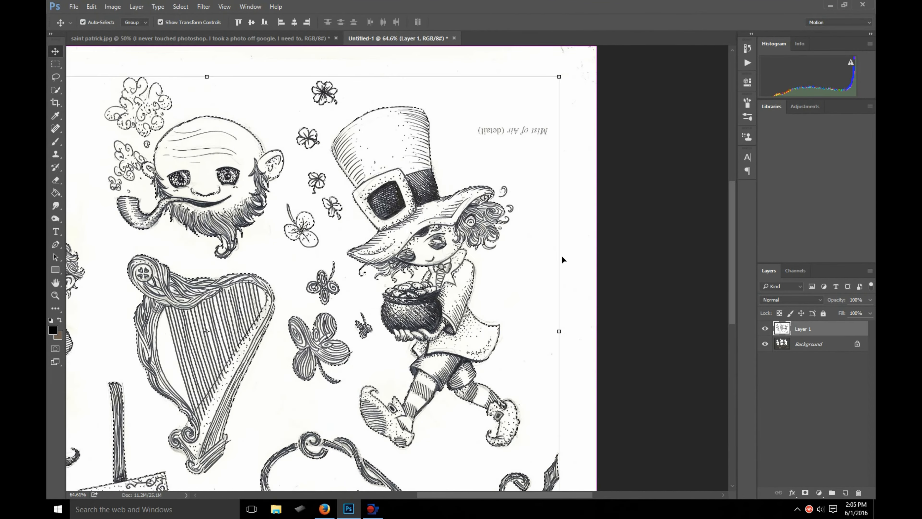
# - Copy the selected drawings, then hide Layer 1 with the Background layer made active
pyautogui.click(91, 7)
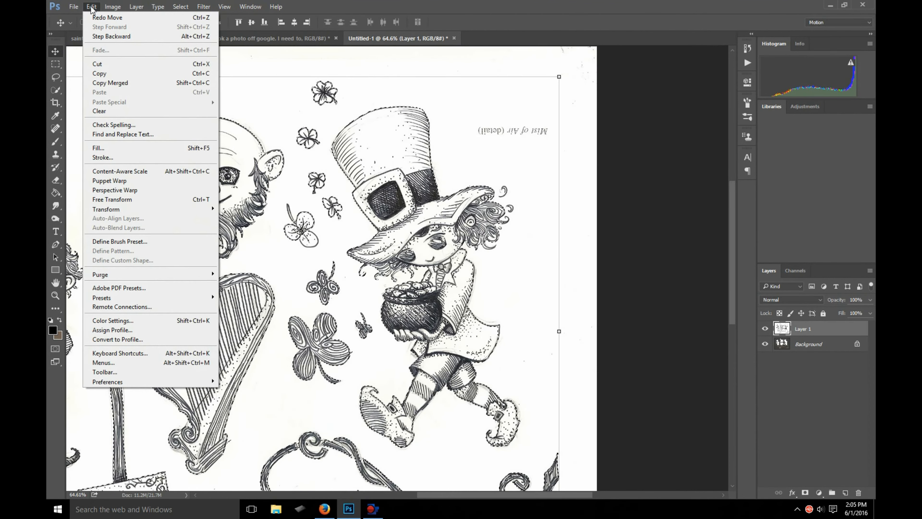
pyautogui.click(102, 74)
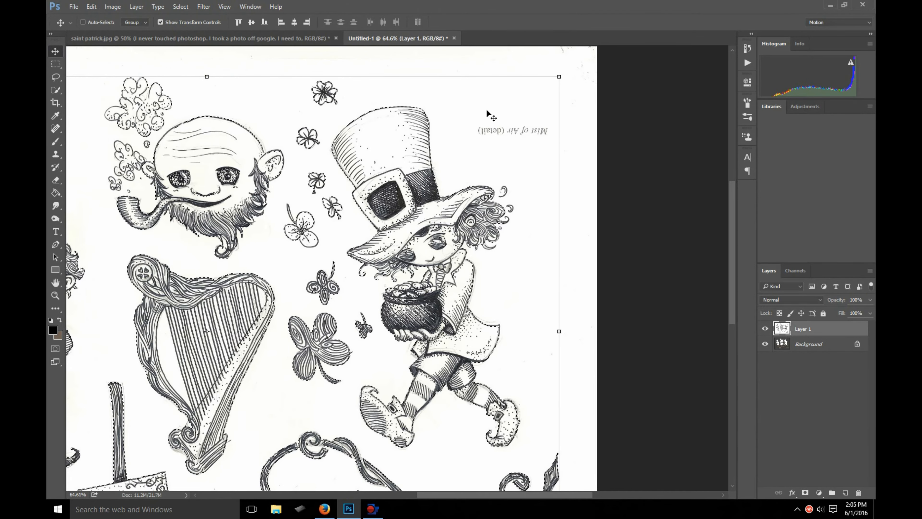
pyautogui.click(767, 329)
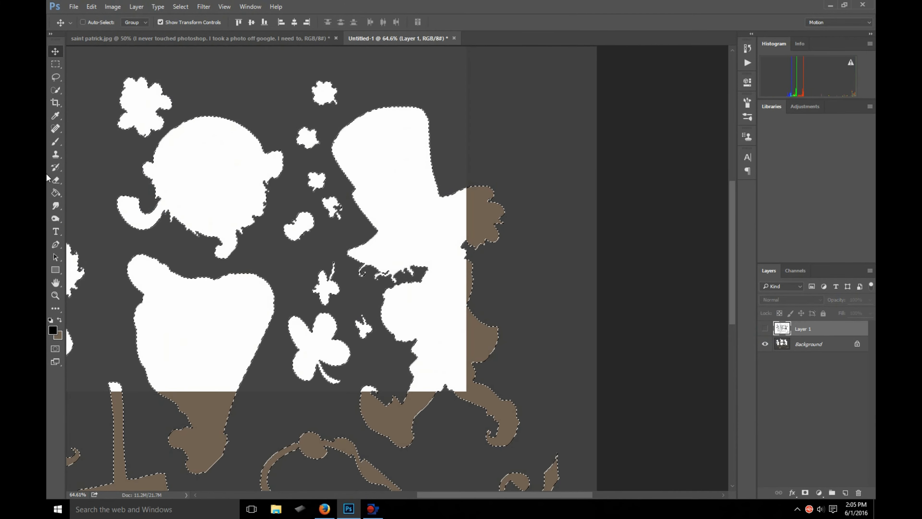
pyautogui.click(803, 342)
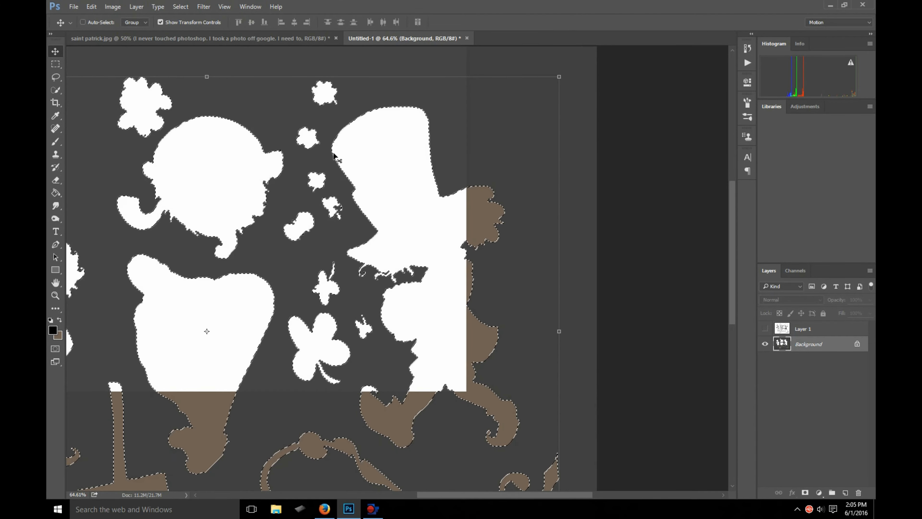
pyautogui.moveTo(503, 316); pyautogui.dragTo(376, 256)
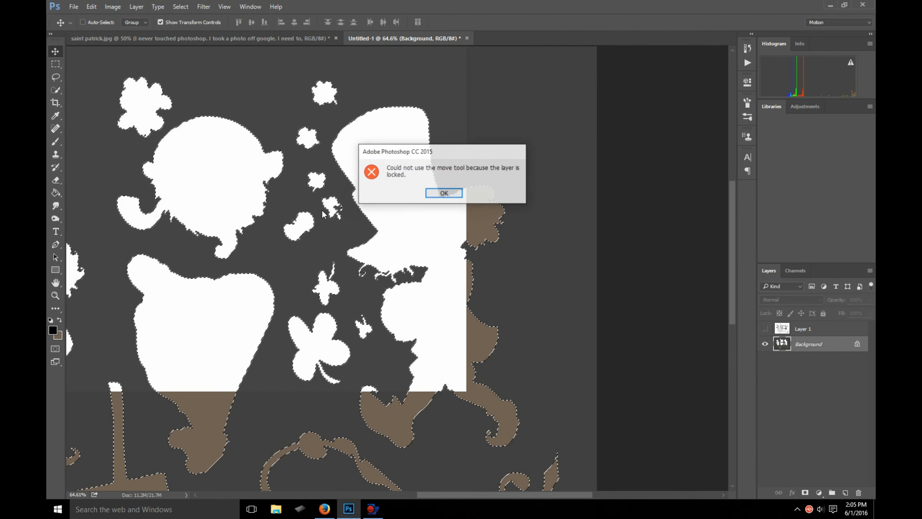
pyautogui.click(443, 193)
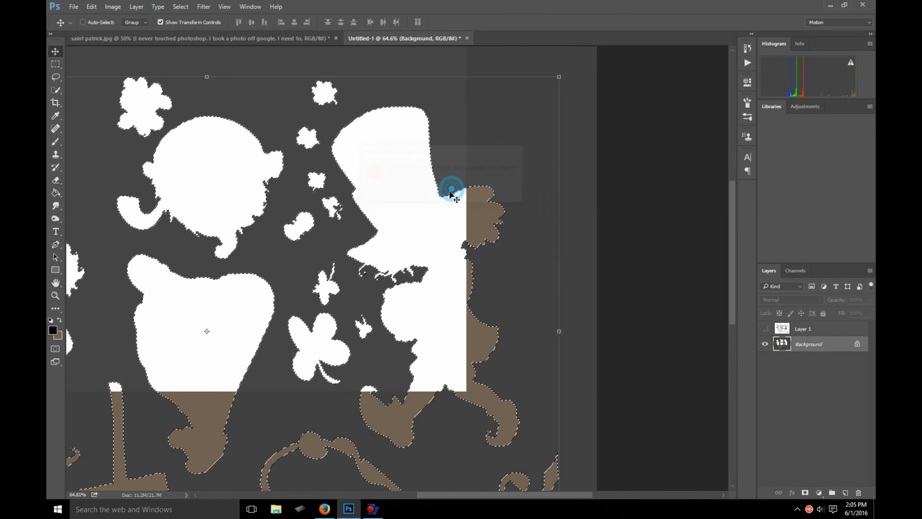
# - Clear the selection and paste the copied drawings as a new layer above the Background
pyautogui.click(57, 64)
pyautogui.click(96, 65)
pyautogui.scroll(-3, 378, 236)
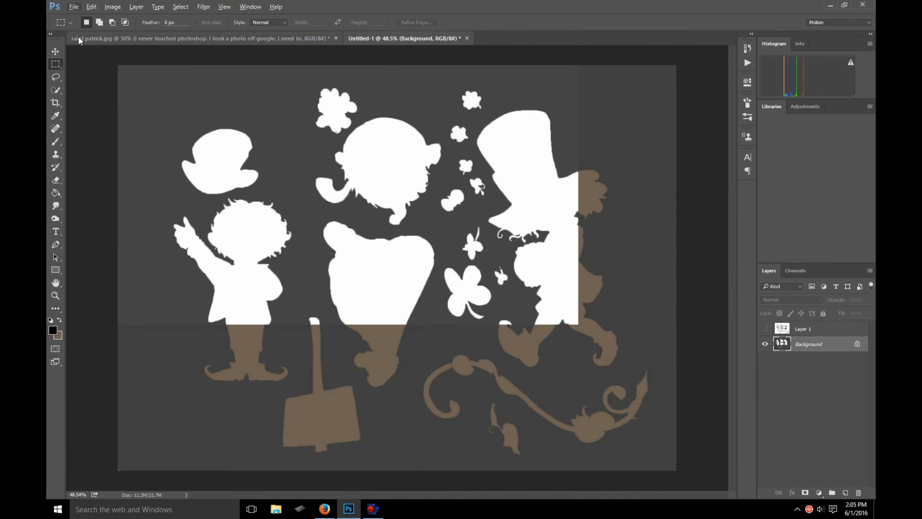
pyautogui.click(113, 7)
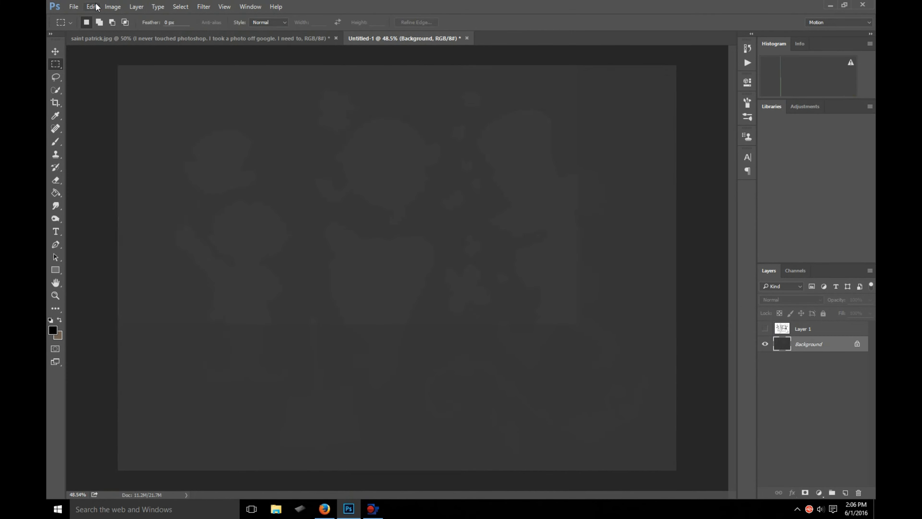
pyautogui.click(91, 7)
pyautogui.click(116, 92)
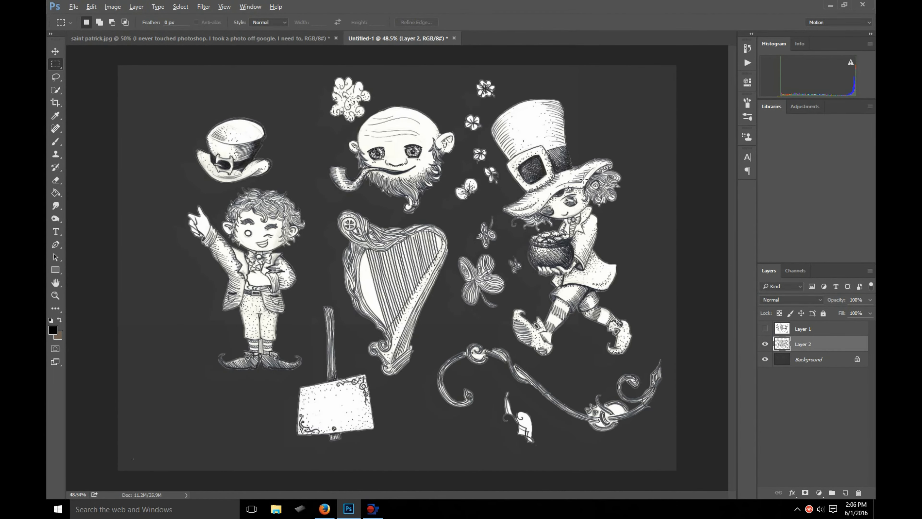
# - Switch to the standard Eraser tool, enlarge its brush to 500 px and shrink it to 60 px
pyautogui.scroll(3, 583, 178)
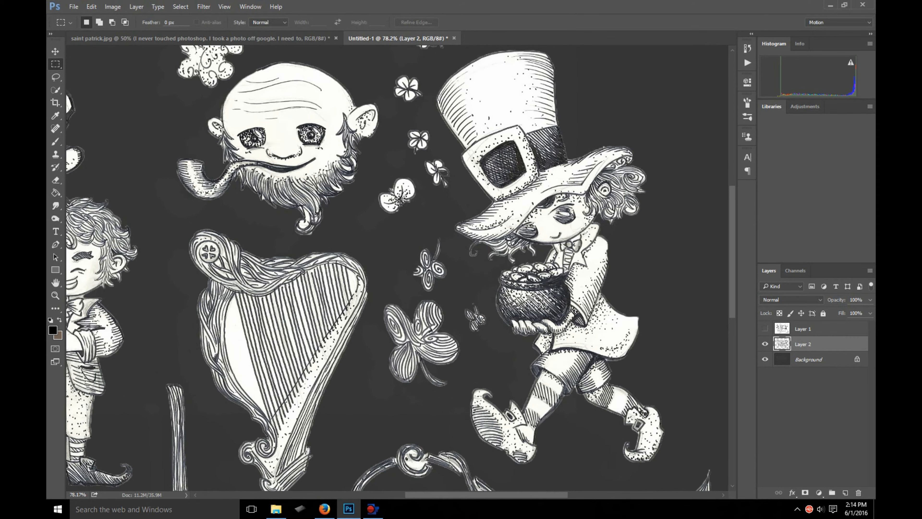
pyautogui.scroll(-3, 563, 267)
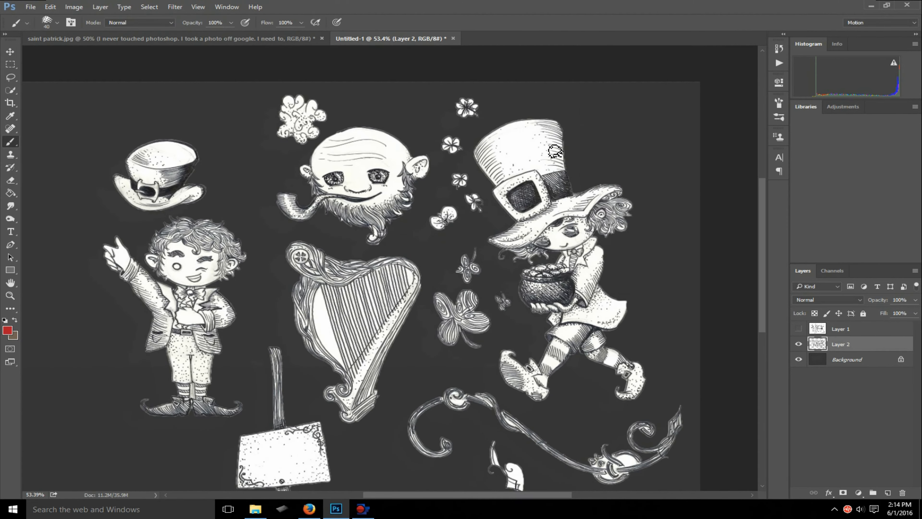
pyautogui.moveTo(526, 118)
pyautogui.mouseDown()
pyautogui.moveTo(503, 367)
pyautogui.moveTo(596, 177)
pyautogui.moveTo(531, 135)
pyautogui.mouseUp()
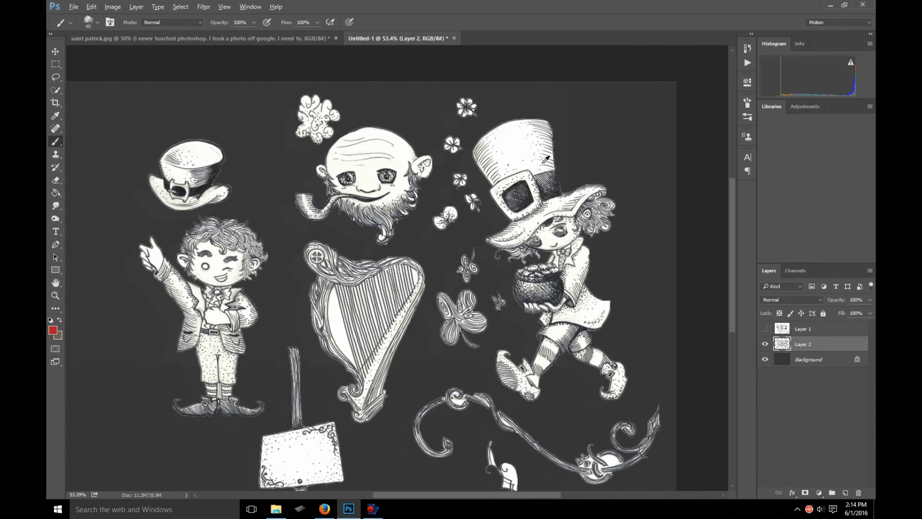
pyautogui.scroll(4, 545, 159)
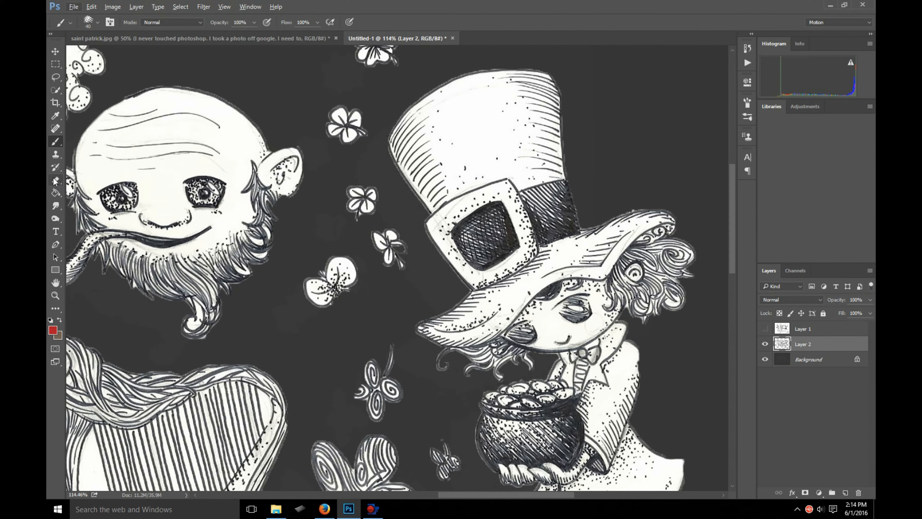
pyautogui.click(55, 181)
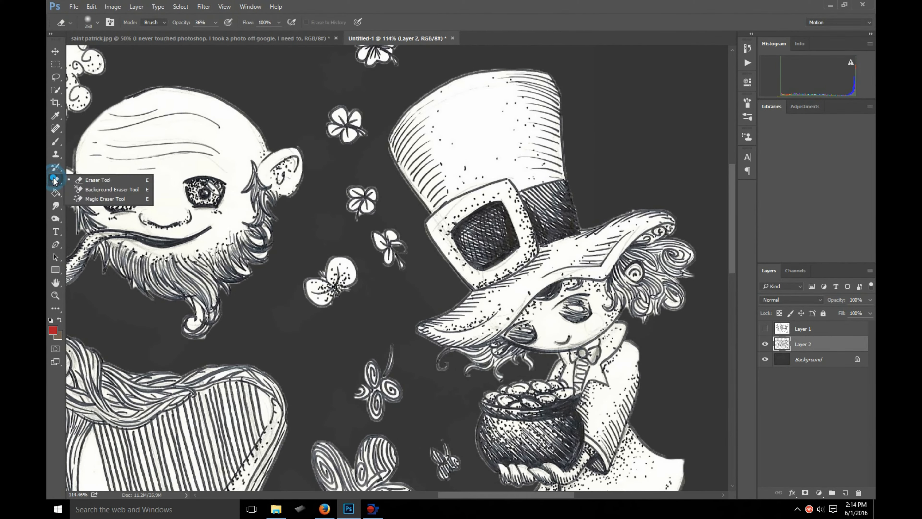
pyautogui.click(77, 180)
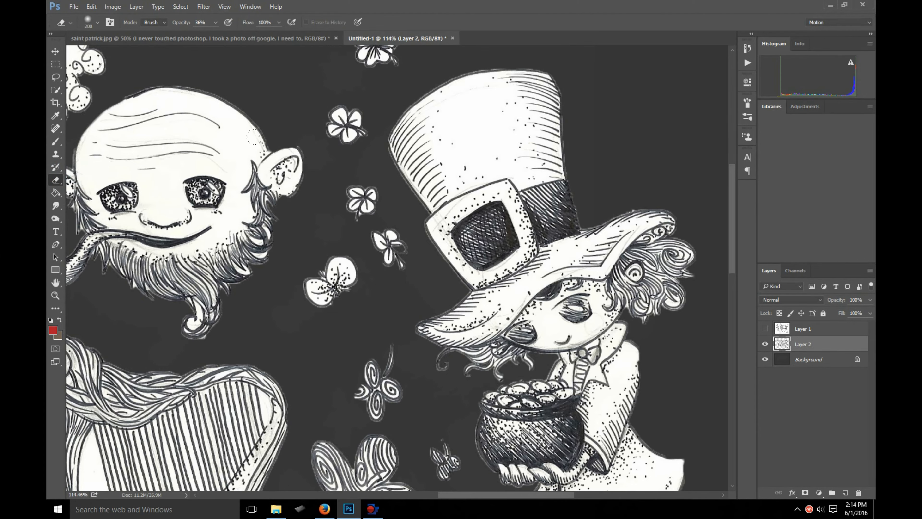
pyautogui.press(']')
pyautogui.press(']')
pyautogui.press(']')
pyautogui.press(']')
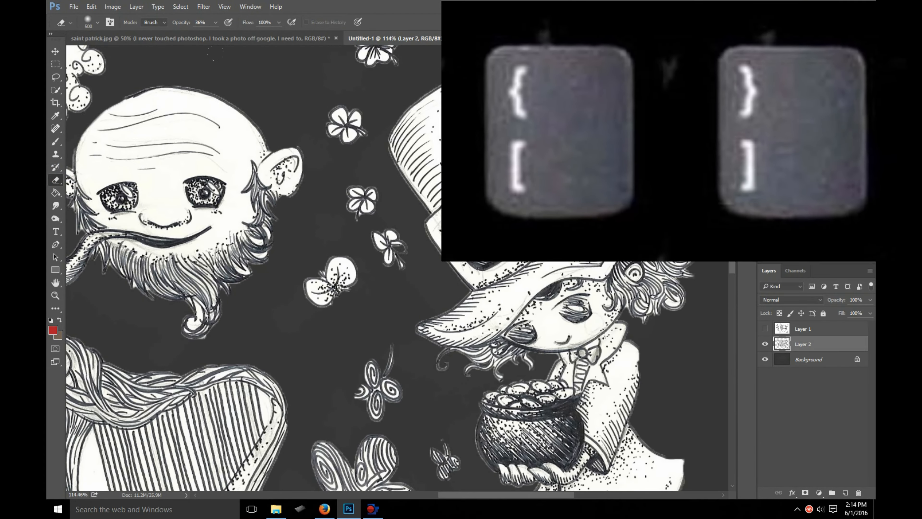
pyautogui.press('[')
pyautogui.press('[')
pyautogui.press('[')
pyautogui.press('[')
pyautogui.press('[')
pyautogui.press('[')
pyautogui.press('[')
pyautogui.press('[')
pyautogui.press('[')
pyautogui.press('[')
pyautogui.press('[')
pyautogui.press('[')
# - Set the eraser's brush size to 44 px and its opacity to 100%
pyautogui.scroll(3, 337, 217)
pyautogui.rightClick(338, 217)
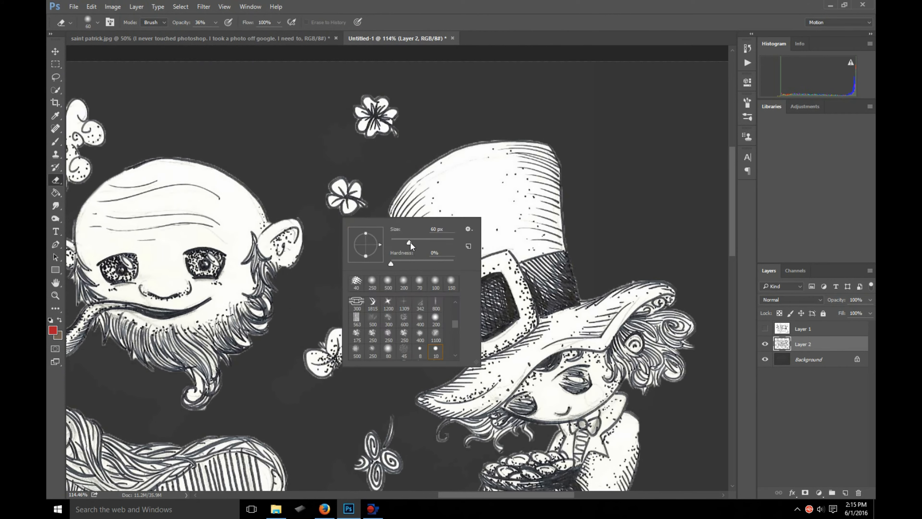
pyautogui.moveTo(410, 242); pyautogui.dragTo(426, 241)
pyautogui.moveTo(405, 241)
pyautogui.mouseDown()
pyautogui.moveTo(395, 263)
pyautogui.moveTo(454, 263)
pyautogui.mouseUp()
pyautogui.click(222, 20)
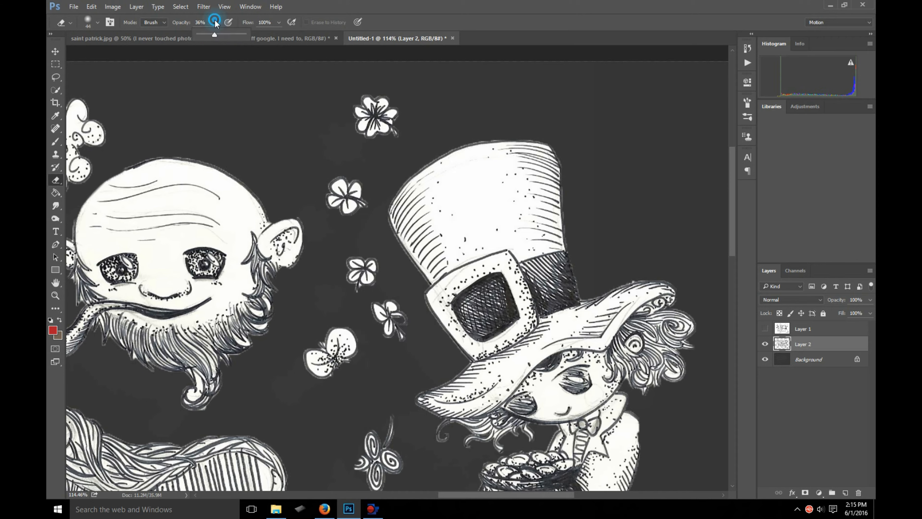
pyautogui.moveTo(215, 34); pyautogui.dragTo(278, 42)
# - Test the eraser on the bearded face, first with a soft edge and again with hardness at 100%
pyautogui.moveTo(216, 134)
pyautogui.mouseDown()
pyautogui.moveTo(175, 262)
pyautogui.moveTo(191, 311)
pyautogui.moveTo(220, 343)
pyautogui.moveTo(234, 236)
pyautogui.mouseUp()
pyautogui.rightClick(234, 233)
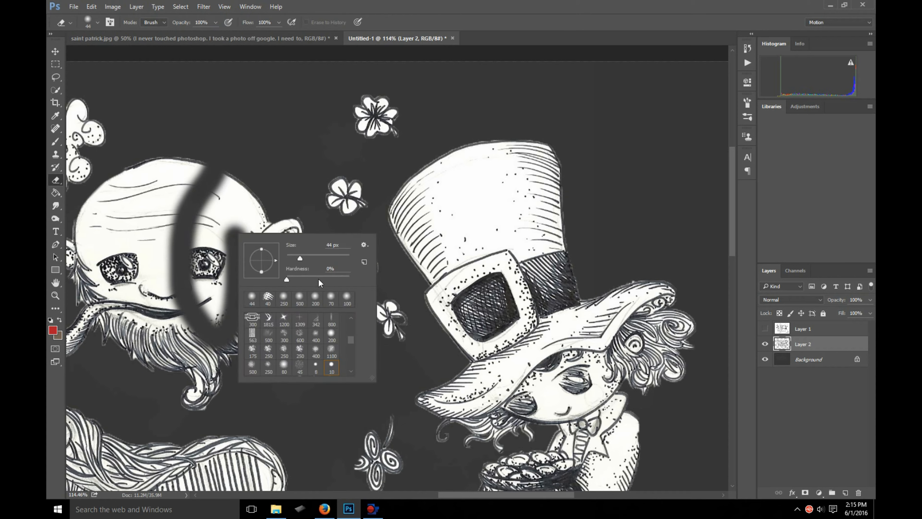
pyautogui.moveTo(348, 278); pyautogui.dragTo(350, 278)
pyautogui.click(169, 128)
pyautogui.moveTo(153, 161); pyautogui.dragTo(149, 260)
pyautogui.click(125, 271)
pyautogui.click(149, 280)
pyautogui.click(110, 292)
pyautogui.click(100, 185)
# - Lower the eraser's hardness, test a stroke across the bearded face and undo the stroke
pyautogui.rightClick(122, 212)
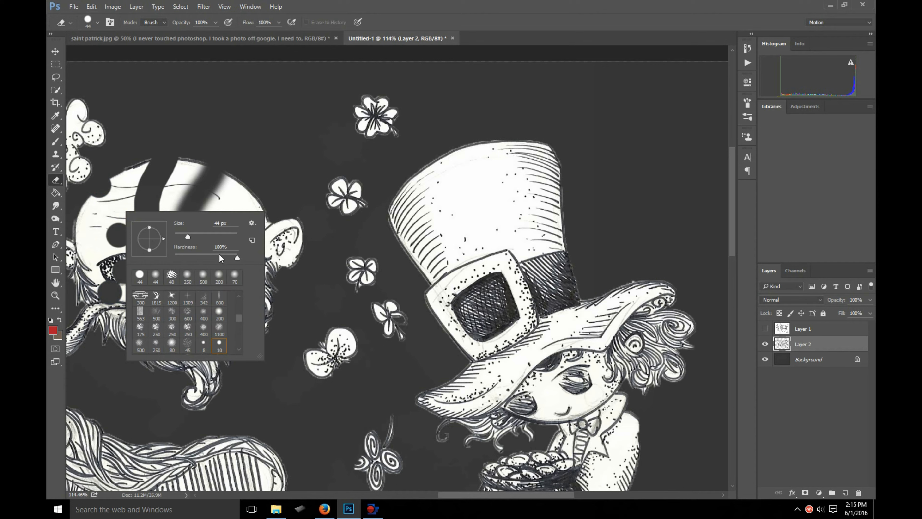
pyautogui.click(206, 257)
pyautogui.click(135, 134)
pyautogui.moveTo(127, 162); pyautogui.dragTo(120, 214)
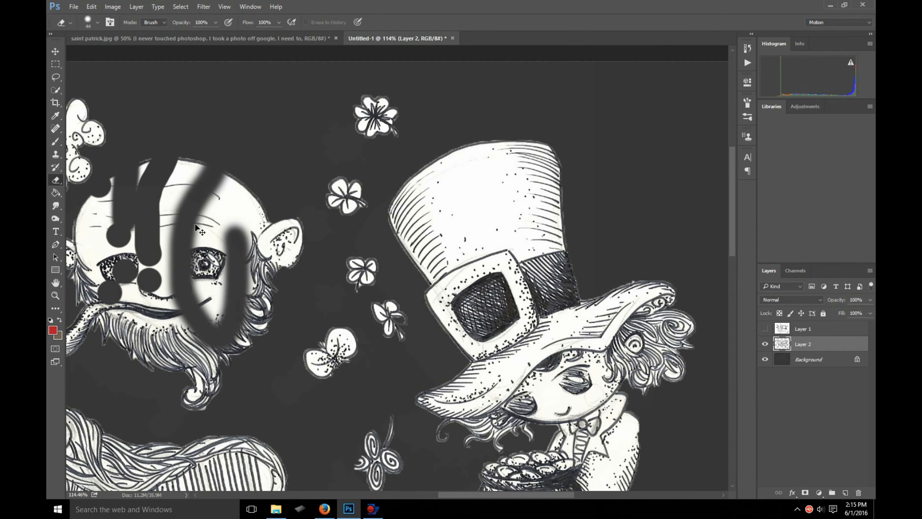
pyautogui.hotkey('ctrl', 'z')
# - Erase the bearded face and parts of the harp and large shamrock with a 250 px eraser brush
pyautogui.press('[')
pyautogui.press('[')
pyautogui.moveTo(198, 180)
pyautogui.mouseDown()
pyautogui.moveTo(145, 203)
pyautogui.moveTo(78, 358)
pyautogui.moveTo(206, 261)
pyautogui.moveTo(259, 254)
pyautogui.mouseUp()
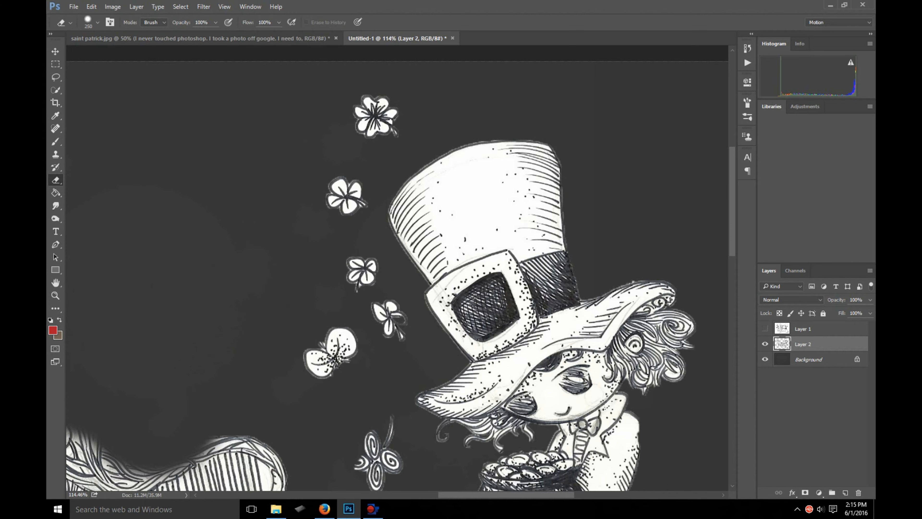
pyautogui.scroll(-1, 232, 291)
pyautogui.moveTo(222, 318)
pyautogui.mouseDown()
pyautogui.moveTo(222, 421)
pyautogui.moveTo(253, 320)
pyautogui.mouseUp()
pyautogui.scroll(-2, 253, 320)
pyautogui.scroll(-2, 251, 291)
pyautogui.moveTo(255, 277)
pyautogui.mouseDown()
pyautogui.moveTo(251, 264)
pyautogui.moveTo(290, 410)
pyautogui.moveTo(305, 382)
pyautogui.mouseUp()
pyautogui.scroll(-4, 282, 359)
pyautogui.scroll(-2, 251, 321)
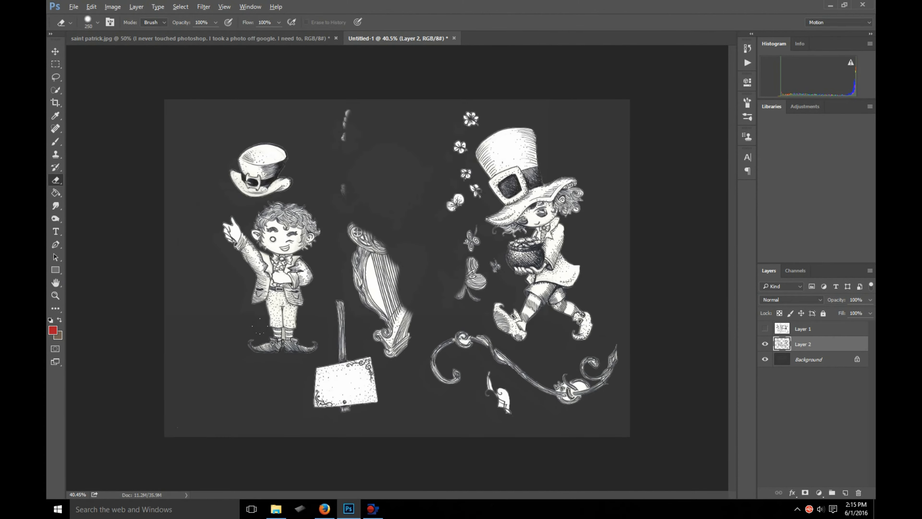
# - Erase the pointing boy, small hat, sign, remaining harp and most of the vine ornament with an eraser of about 600 px
pyautogui.press(']')
pyautogui.moveTo(235, 69)
pyautogui.mouseDown()
pyautogui.moveTo(208, 331)
pyautogui.moveTo(249, 324)
pyautogui.mouseUp()
pyautogui.press('[')
pyautogui.moveTo(320, 287)
pyautogui.mouseDown()
pyautogui.moveTo(403, 363)
pyautogui.moveTo(394, 343)
pyautogui.moveTo(488, 382)
pyautogui.moveTo(537, 372)
pyautogui.moveTo(578, 350)
pyautogui.mouseUp()
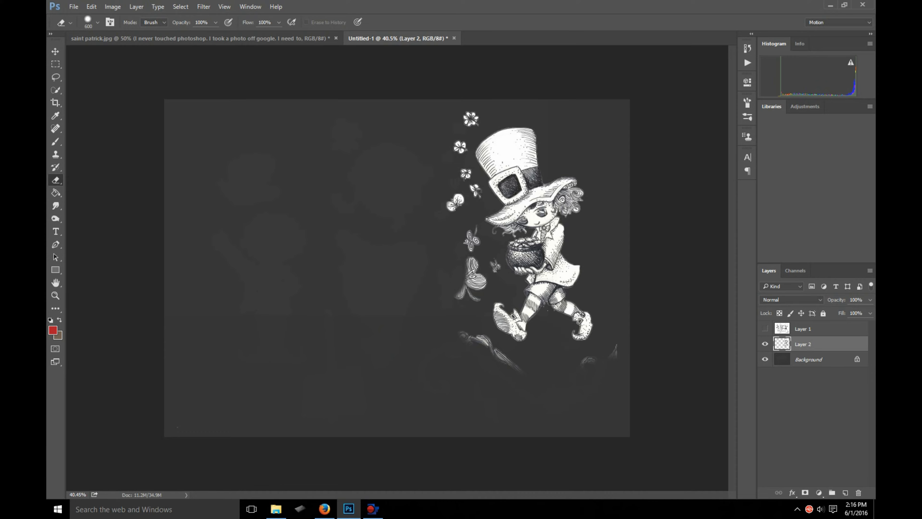
# - Erase the leftover vine ornament beneath the leprechaun's shoes, reducing the eraser brush for the closer areas
pyautogui.scroll(7, 576, 329)
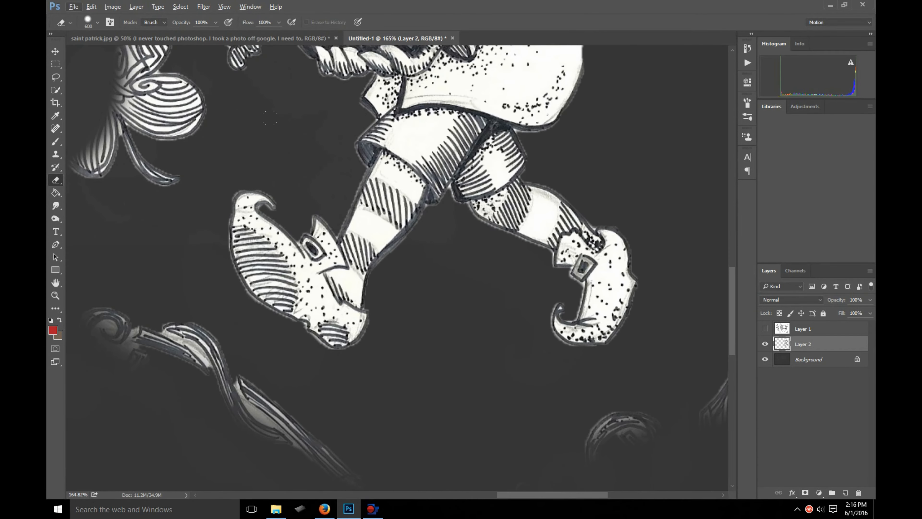
pyautogui.scroll(-2, 397, 268)
pyautogui.moveTo(590, 496); pyautogui.dragTo(555, 496)
pyautogui.moveTo(307, 242); pyautogui.dragTo(537, 382)
pyautogui.press('[')
pyautogui.press('[')
pyautogui.press('[')
pyautogui.press('[')
pyautogui.press('[')
pyautogui.press('[')
pyautogui.press('[')
pyautogui.press('[')
pyautogui.press('[')
pyautogui.press('[')
pyautogui.moveTo(518, 495); pyautogui.dragTo(561, 495)
pyautogui.moveTo(670, 309); pyautogui.dragTo(566, 355)
# - Erase the remaining shamrocks beside the leprechaun's pot of gold and hat with a 90 px eraser brush
pyautogui.scroll(6, 393, 378)
pyautogui.moveTo(533, 495); pyautogui.dragTo(486, 494)
pyautogui.moveTo(363, 338); pyautogui.dragTo(406, 232)
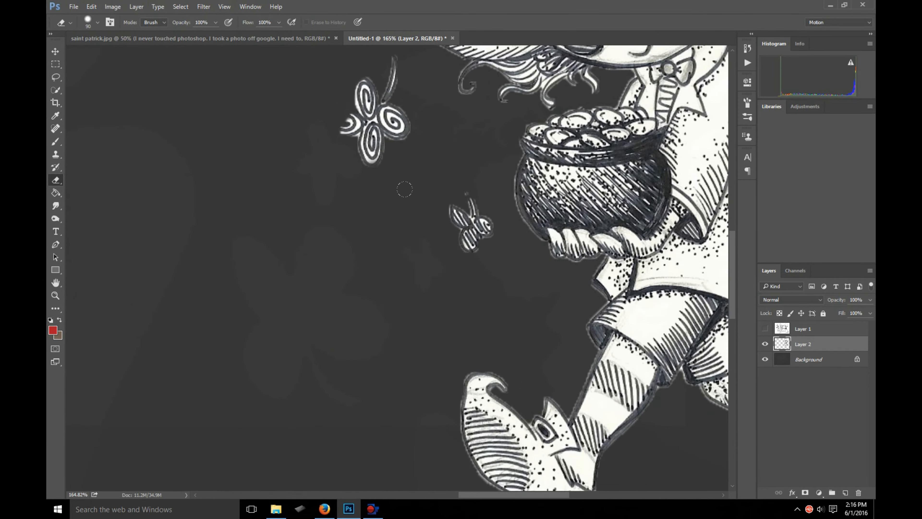
pyautogui.moveTo(457, 205); pyautogui.dragTo(483, 233)
pyautogui.scroll(4, 399, 204)
pyautogui.moveTo(396, 283); pyautogui.dragTo(354, 251)
pyautogui.scroll(4, 354, 236)
pyautogui.moveTo(313, 337); pyautogui.dragTo(367, 73)
# - Select the Background layer and set the foreground colour to dark red a42222
pyautogui.scroll(6, 366, 127)
pyautogui.moveTo(514, 495); pyautogui.dragTo(540, 495)
pyautogui.scroll(-6, 327, 254)
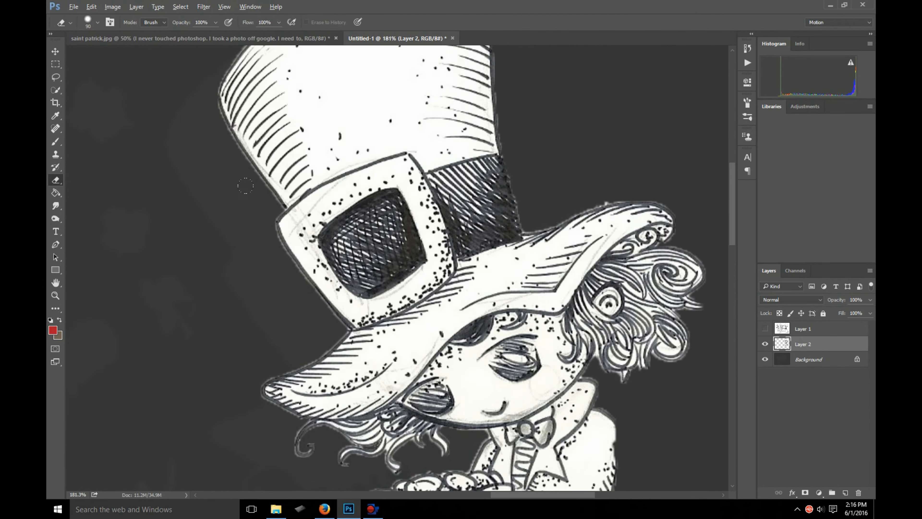
pyautogui.scroll(-5, 279, 216)
pyautogui.scroll(-3, 276, 209)
pyautogui.click(781, 358)
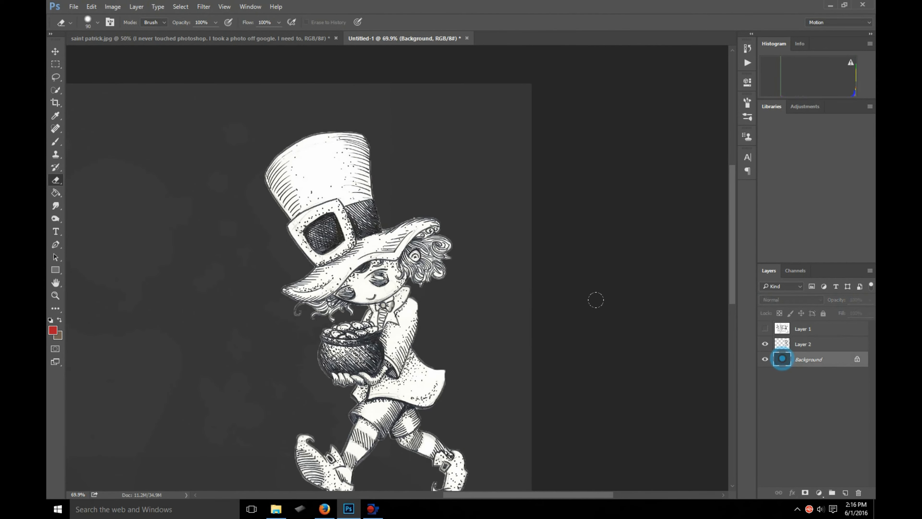
pyautogui.scroll(-3, 218, 191)
pyautogui.click(60, 117)
pyautogui.click(202, 159)
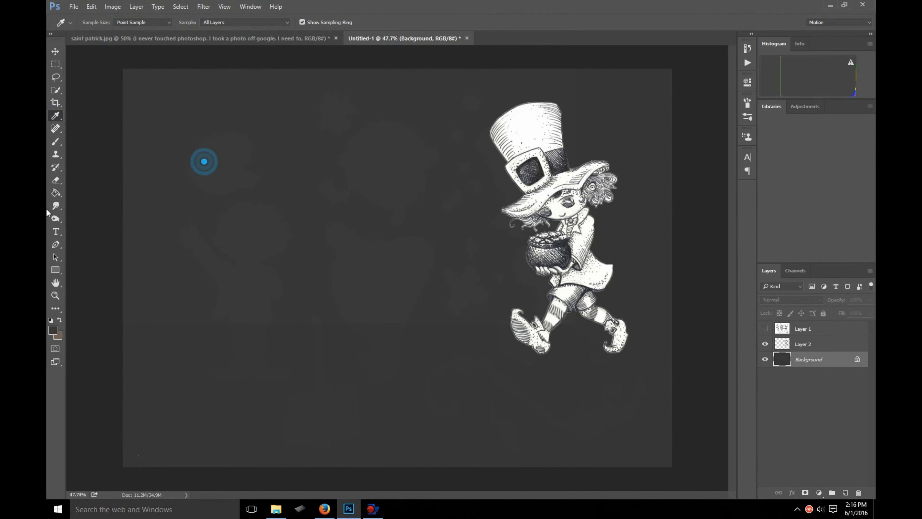
pyautogui.click(53, 330)
pyautogui.click(493, 181)
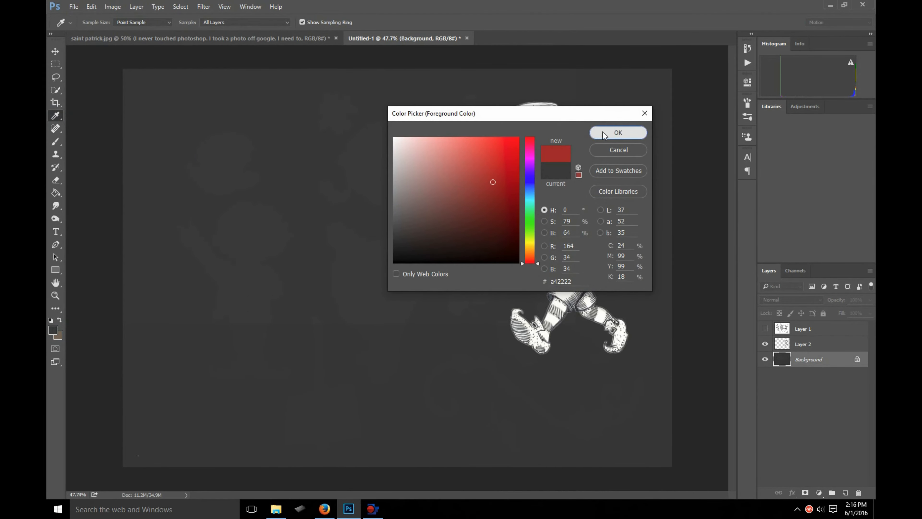
pyautogui.click(618, 132)
# - Paint a broad dark red area across the Background layer behind the leprechaun with an 1100 px brush
pyautogui.click(56, 143)
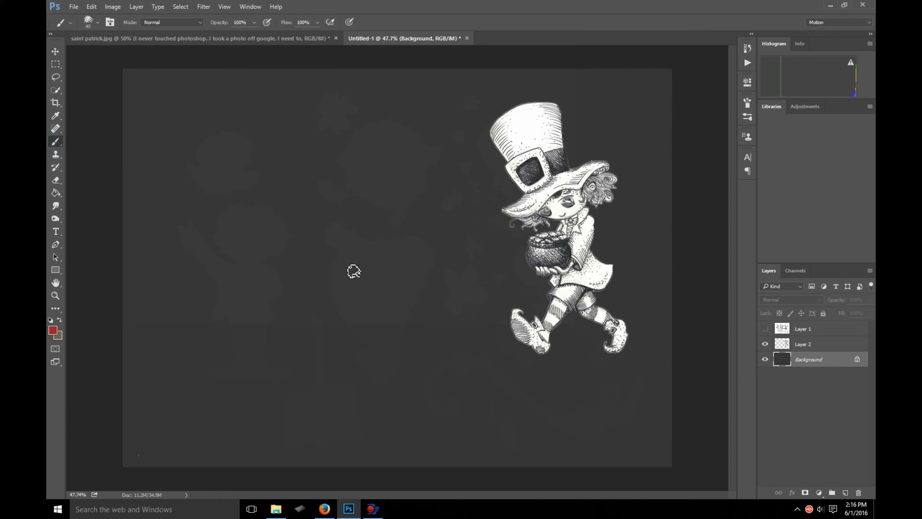
pyautogui.press(']')
pyautogui.press(']')
pyautogui.press(']')
pyautogui.press(']')
pyautogui.press(']')
pyautogui.press(']')
pyautogui.press(']')
pyautogui.press(']')
pyautogui.press(']')
pyautogui.press(']')
pyautogui.press(']')
pyautogui.press(']')
pyautogui.moveTo(499, 192)
pyautogui.mouseDown()
pyautogui.moveTo(327, 280)
pyautogui.moveTo(649, 202)
pyautogui.moveTo(300, 136)
pyautogui.mouseUp()
pyautogui.moveTo(415, 295); pyautogui.dragTo(477, 306)
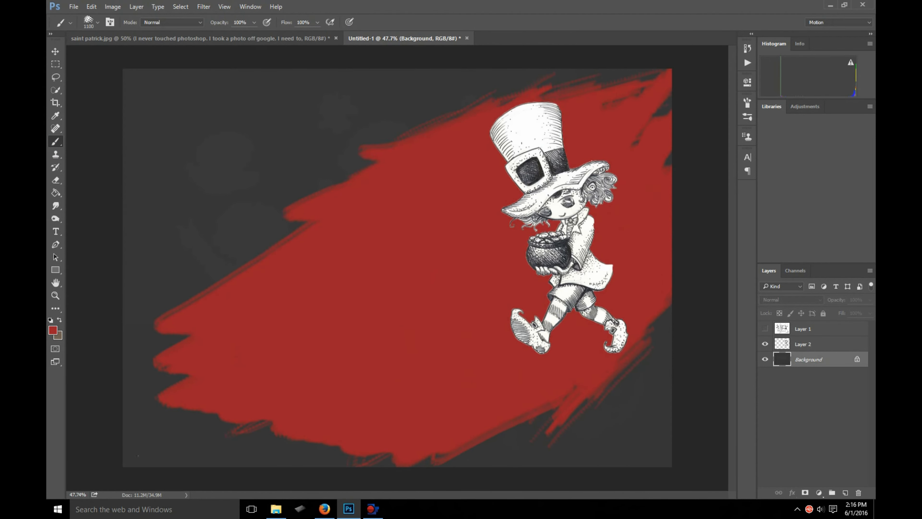
# - Paint four slanted bright red stripes across the dark red background with a 90 px brush
pyautogui.click(54, 330)
pyautogui.click(513, 145)
pyautogui.click(618, 132)
pyautogui.moveTo(167, 292); pyautogui.dragTo(672, 163)
pyautogui.moveTo(185, 374); pyautogui.dragTo(672, 237)
pyautogui.moveTo(146, 239); pyautogui.dragTo(491, 150)
pyautogui.moveTo(365, 269); pyautogui.dragTo(454, 250)
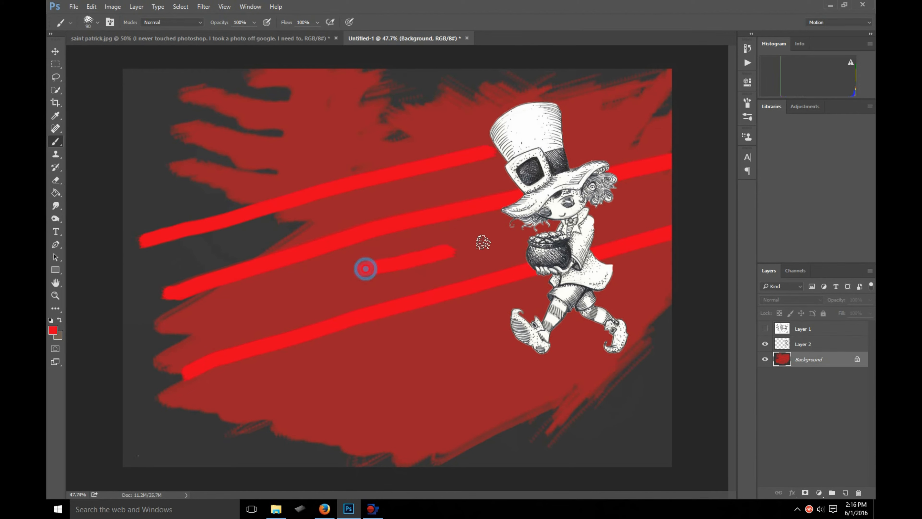
# - Select Layer 2 and set the Eraser to a very small round brush with 63% hardness
pyautogui.click(821, 329)
pyautogui.click(805, 345)
pyautogui.scroll(12, 632, 197)
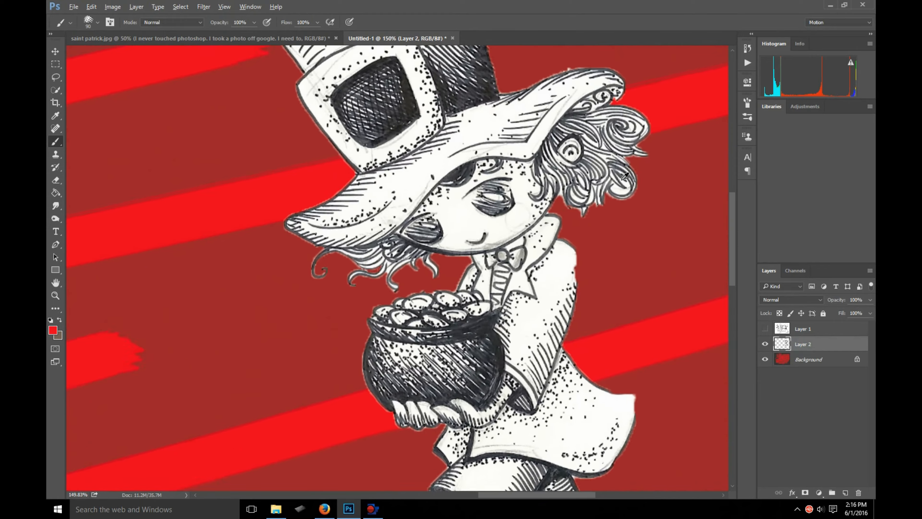
pyautogui.scroll(5, 625, 176)
pyautogui.click(55, 180)
pyautogui.scroll(5, 306, 320)
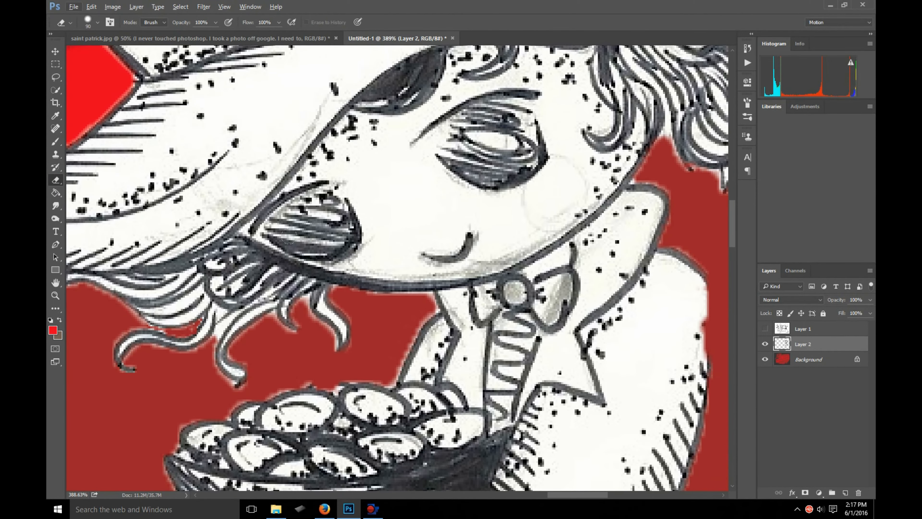
pyautogui.scroll(3, 289, 237)
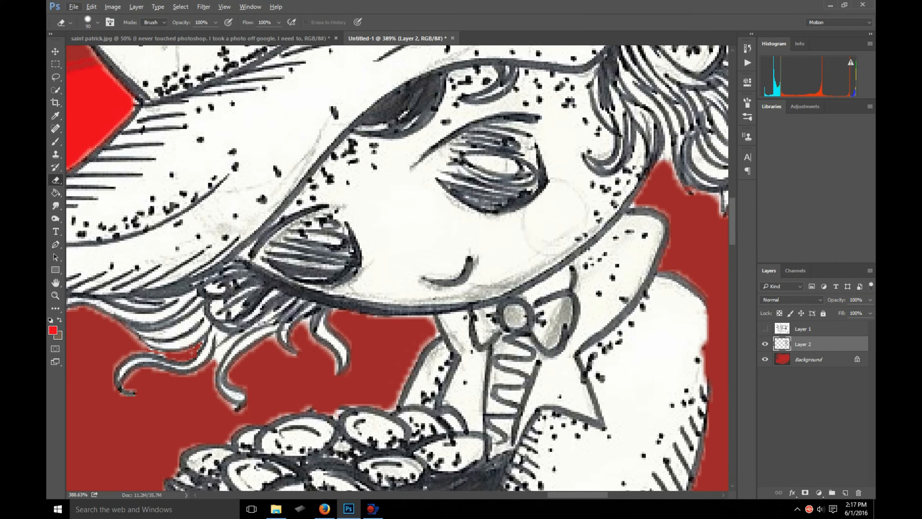
pyautogui.rightClick(310, 378)
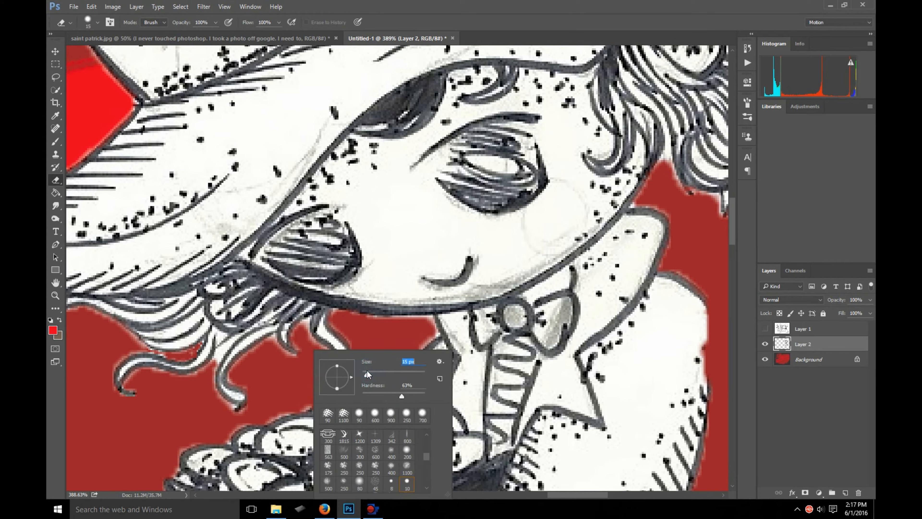
pyautogui.moveTo(365, 372); pyautogui.dragTo(364, 375)
pyautogui.click(360, 338)
# - Erase the pale fringe between the front hair strands and the chin line on Layer 2
pyautogui.scroll(6, 356, 332)
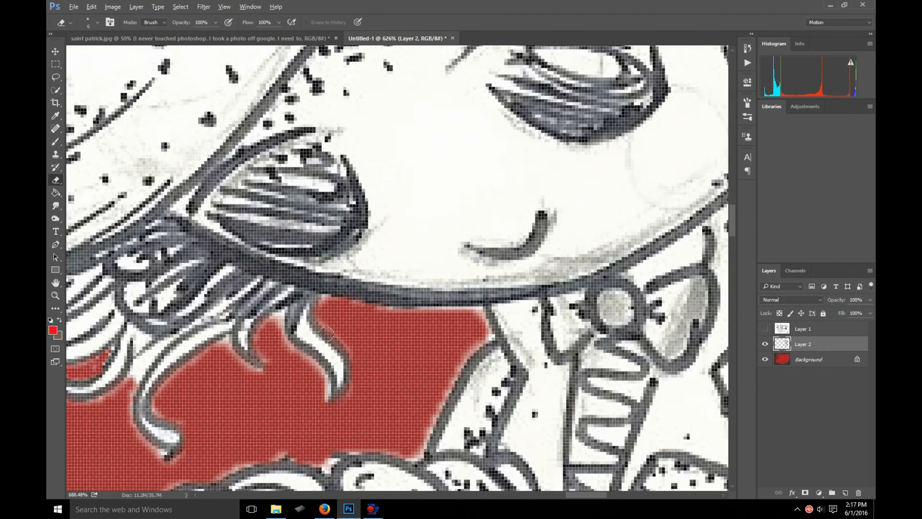
pyautogui.scroll(-1, 338, 334)
pyautogui.scroll(-2, 327, 334)
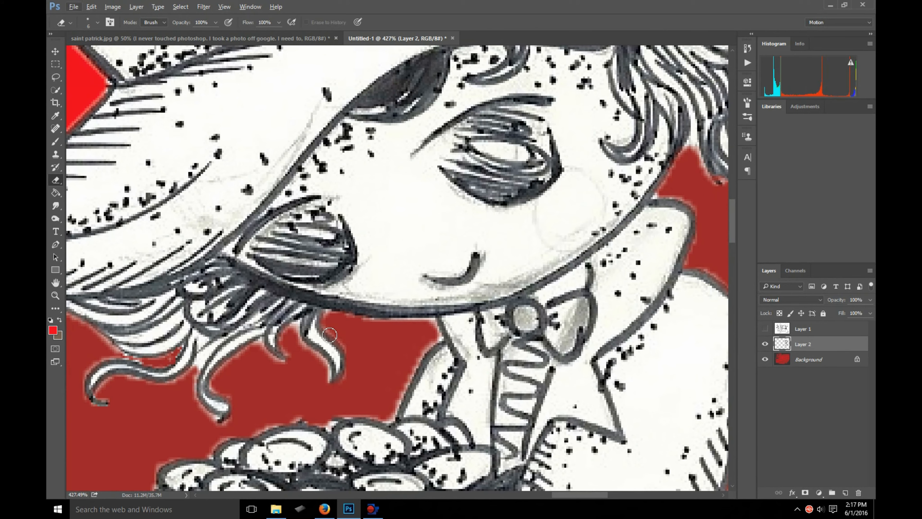
pyautogui.click(328, 314)
pyautogui.click(329, 322)
pyautogui.moveTo(329, 312); pyautogui.dragTo(331, 319)
pyautogui.click(327, 314)
pyautogui.click(375, 326)
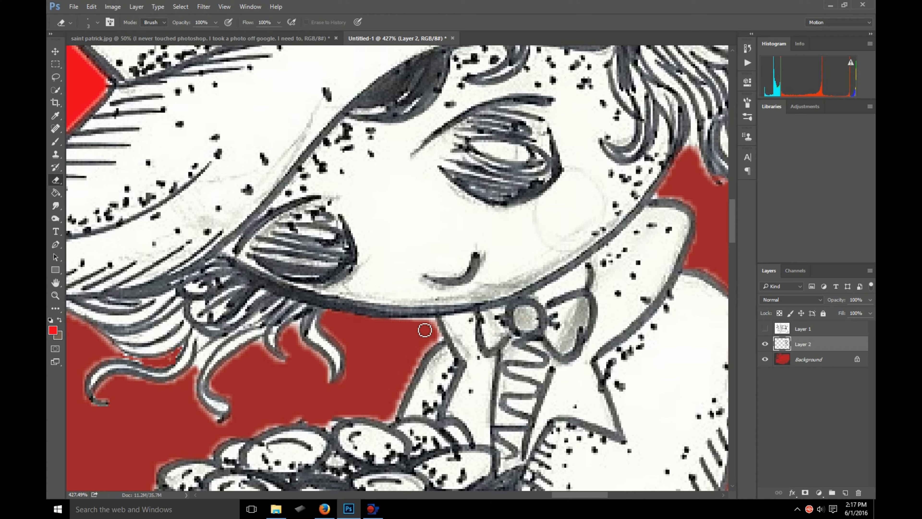
# - Erase the pale fringe along the underside of the chin and down the collar to the coins with a 3 px eraser
pyautogui.click(386, 321)
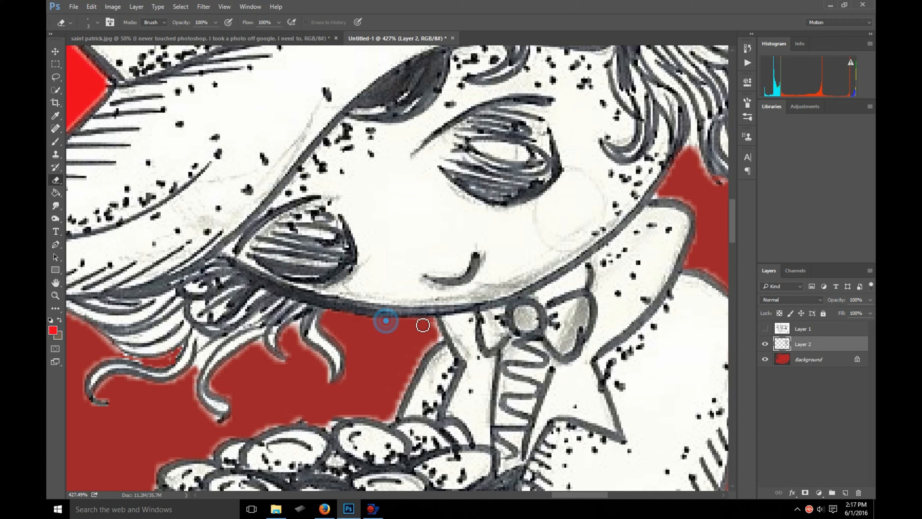
pyautogui.moveTo(437, 321)
pyautogui.mouseDown()
pyautogui.moveTo(444, 343)
pyautogui.moveTo(434, 323)
pyautogui.moveTo(446, 342)
pyautogui.moveTo(422, 355)
pyautogui.moveTo(441, 345)
pyautogui.moveTo(397, 426)
pyautogui.mouseUp()
pyautogui.click(435, 323)
pyautogui.click(397, 416)
pyautogui.moveTo(422, 357)
pyautogui.mouseDown()
pyautogui.moveTo(392, 425)
pyautogui.moveTo(378, 422)
pyautogui.mouseUp()
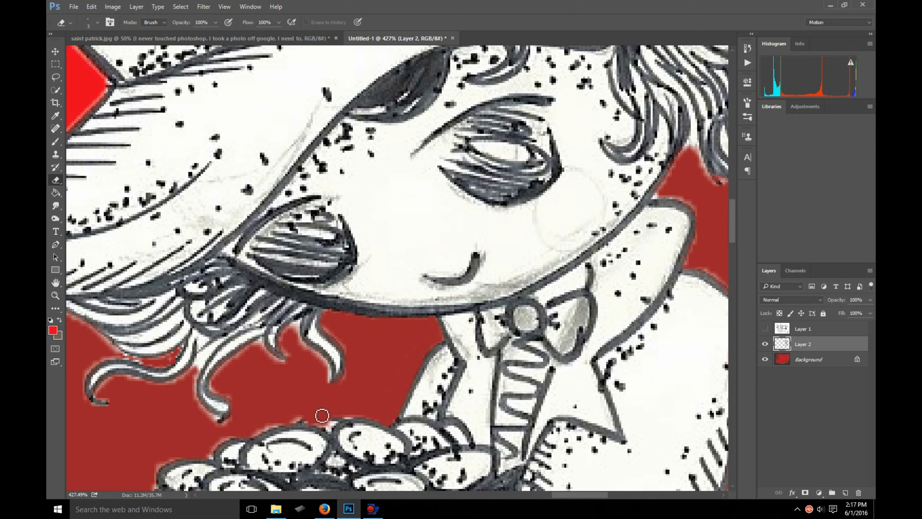
# - Erase the pale fringe between the small front hair strands beneath the hat with a finer eraser brush
pyautogui.click(97, 22)
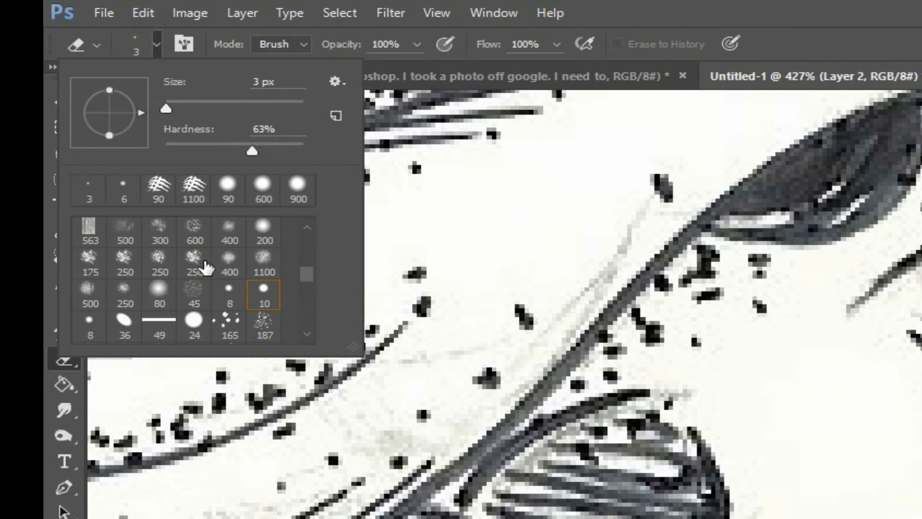
pyautogui.scroll(-2, 207, 267)
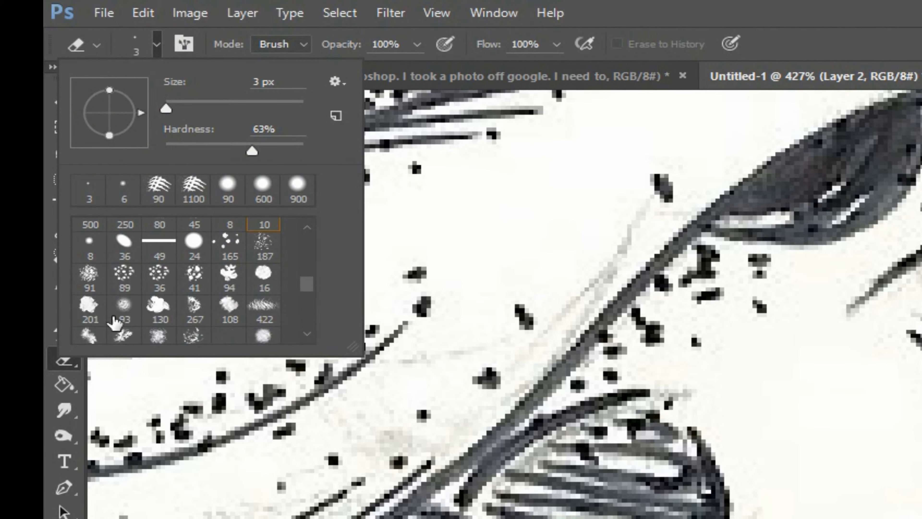
pyautogui.scroll(-3, 127, 313)
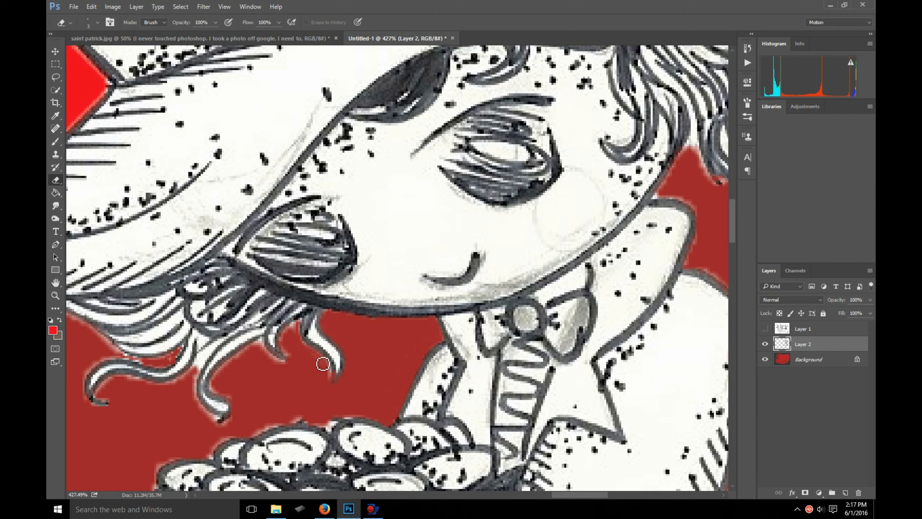
pyautogui.scroll(5, 314, 352)
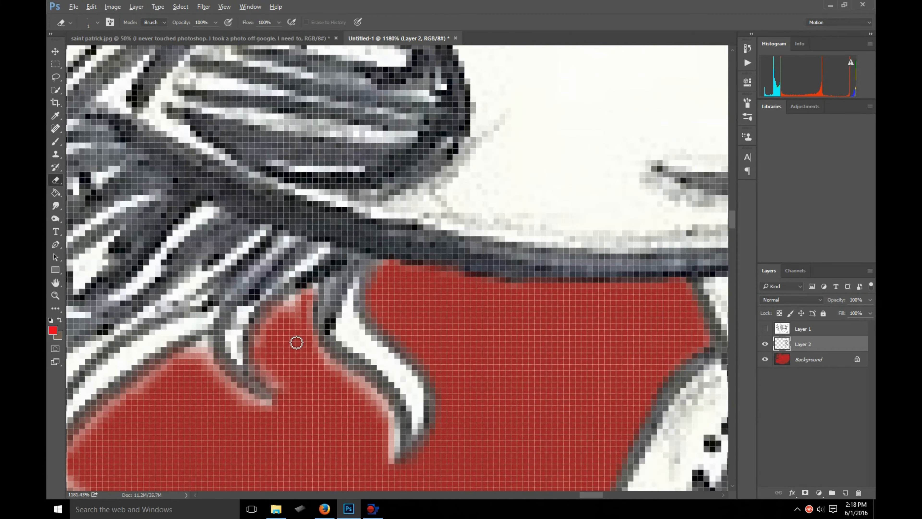
pyautogui.scroll(-5, 312, 338)
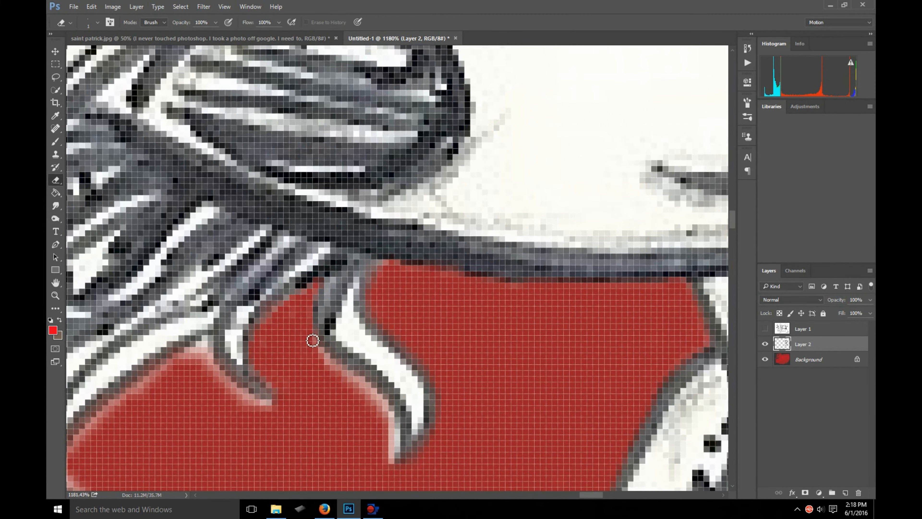
# - Erase the pale fringe where the cheek, collar and back hair meet the red background, adjusting the eraser size
pyautogui.scroll(-6, 321, 357)
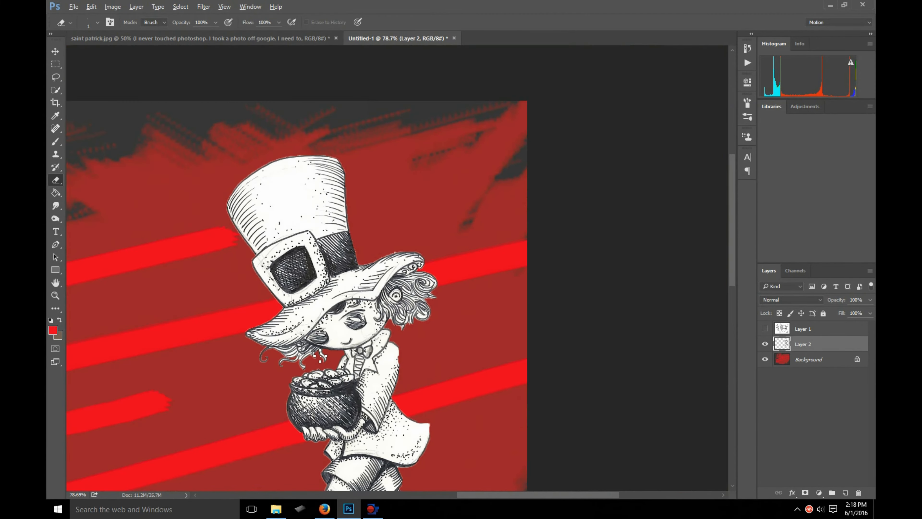
pyautogui.scroll(1, 309, 368)
pyautogui.scroll(-2, 311, 373)
pyautogui.scroll(4, 299, 382)
pyautogui.scroll(-6, 327, 305)
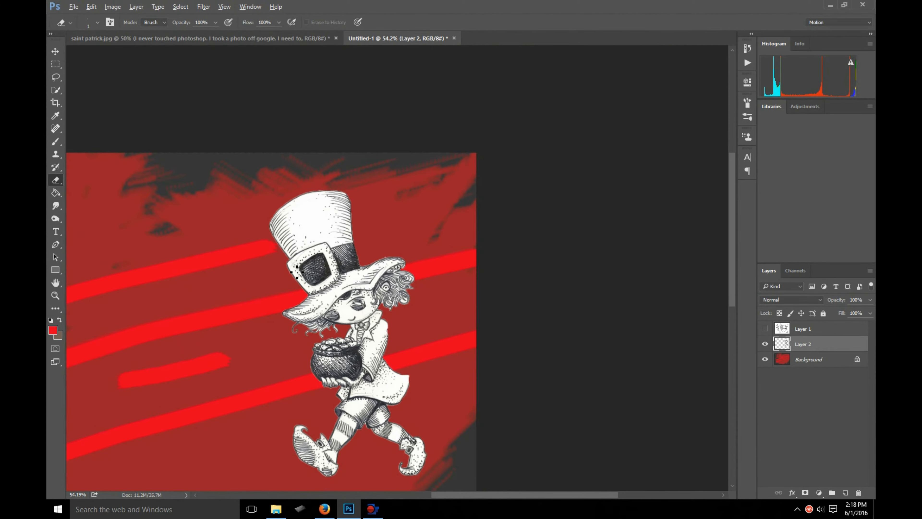
pyautogui.scroll(8, 400, 283)
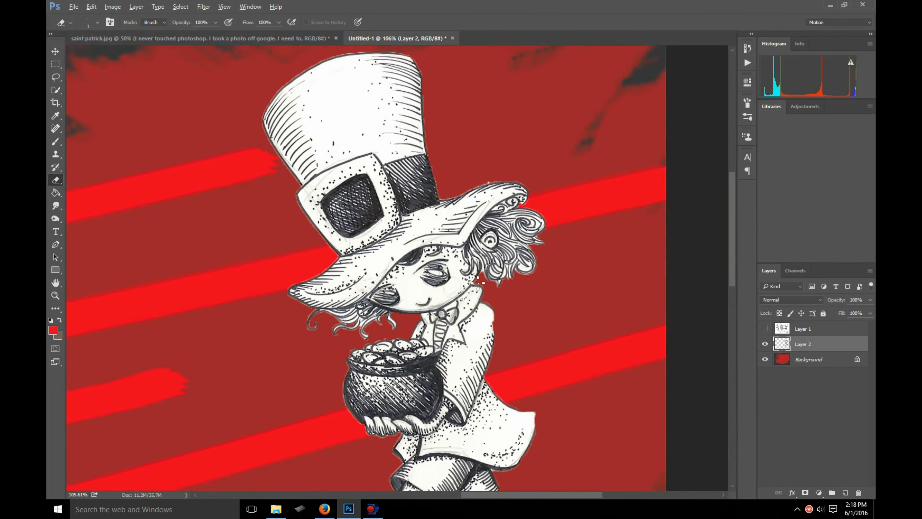
pyautogui.scroll(1, 529, 257)
pyautogui.press(']')
pyautogui.press(']')
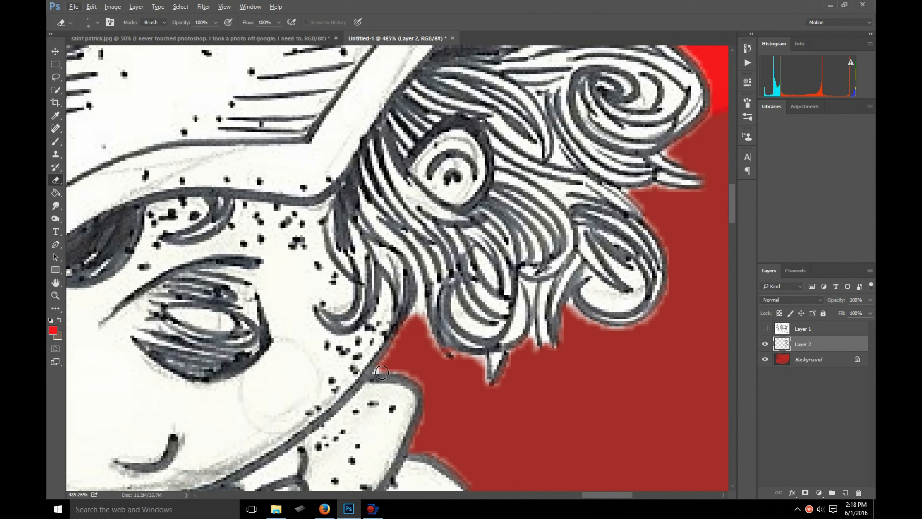
pyautogui.press('[')
pyautogui.press('[')
pyautogui.moveTo(376, 370)
pyautogui.mouseDown()
pyautogui.moveTo(407, 376)
pyautogui.moveTo(384, 373)
pyautogui.moveTo(423, 305)
pyautogui.moveTo(438, 360)
pyautogui.moveTo(485, 363)
pyautogui.mouseUp()
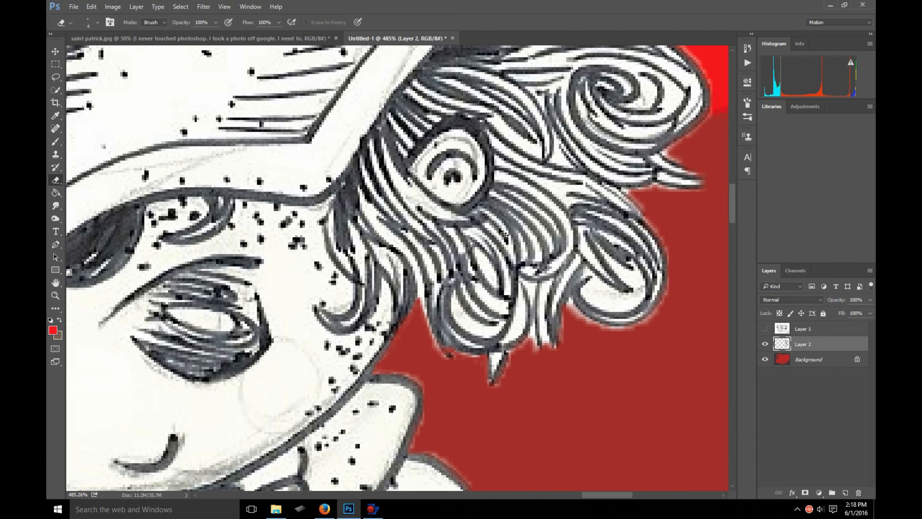
# - Select the white interior of the lower back hair curl with Quick Selection and delete it from Layer 2
pyautogui.click(55, 87)
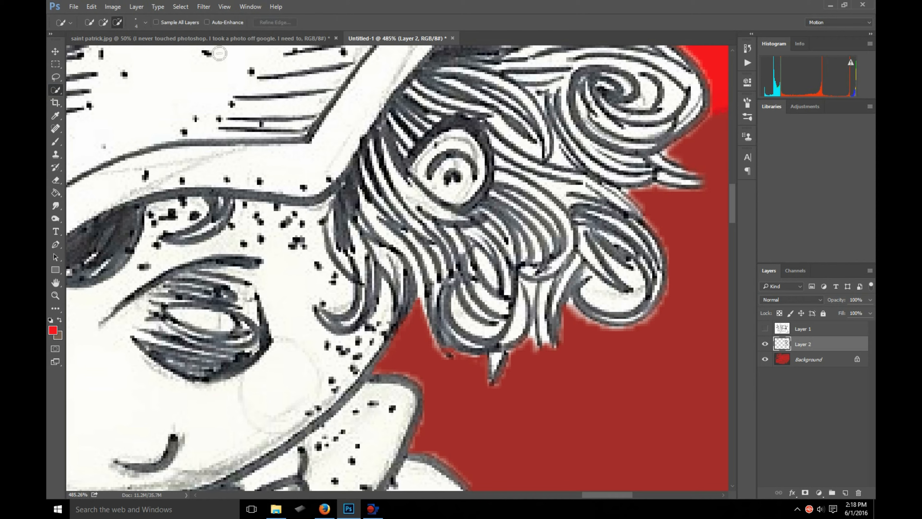
pyautogui.click(103, 21)
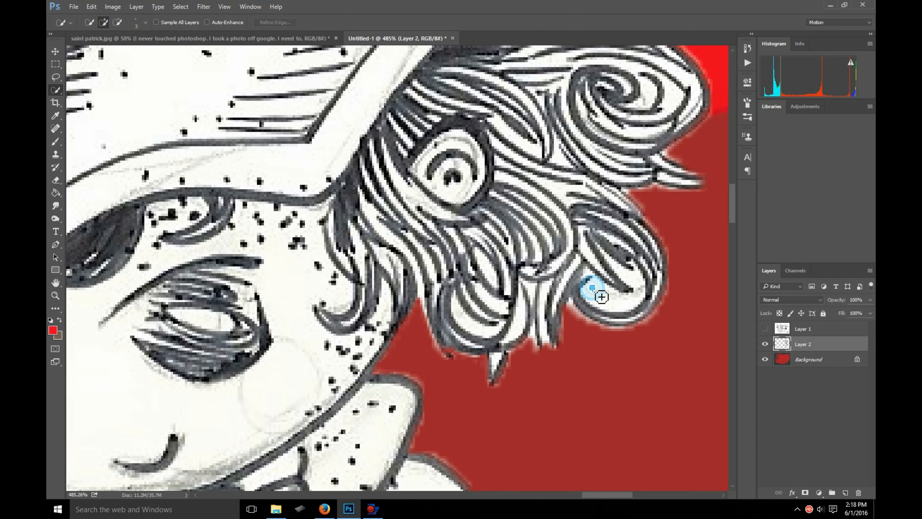
pyautogui.moveTo(621, 304); pyautogui.dragTo(624, 302)
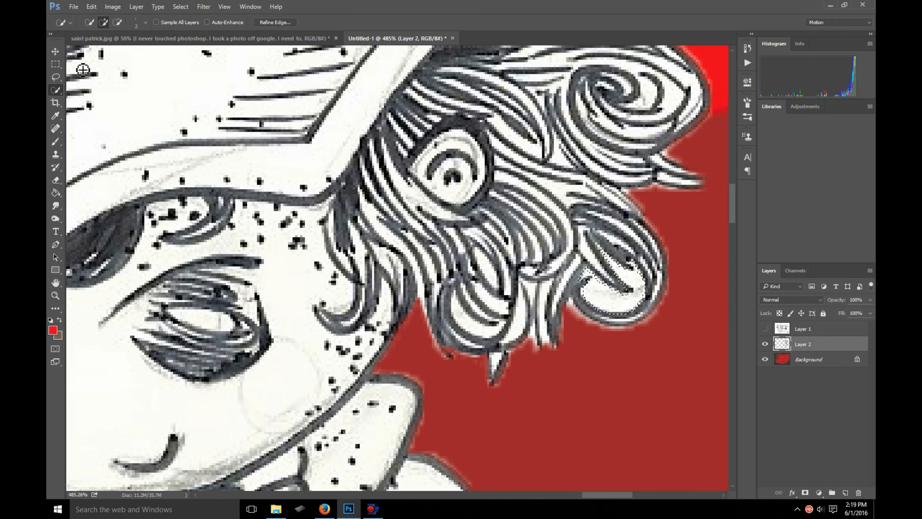
pyautogui.click(55, 51)
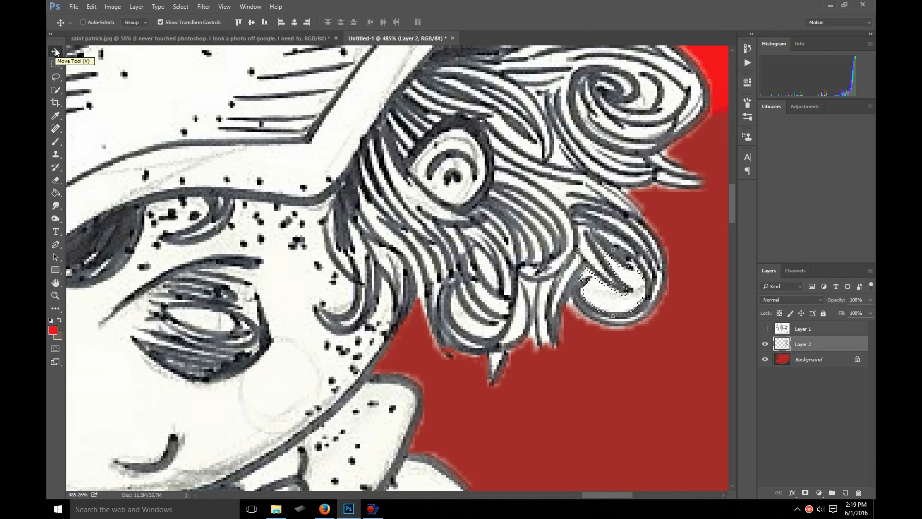
pyautogui.hotkey('alt', 'BackSpace')
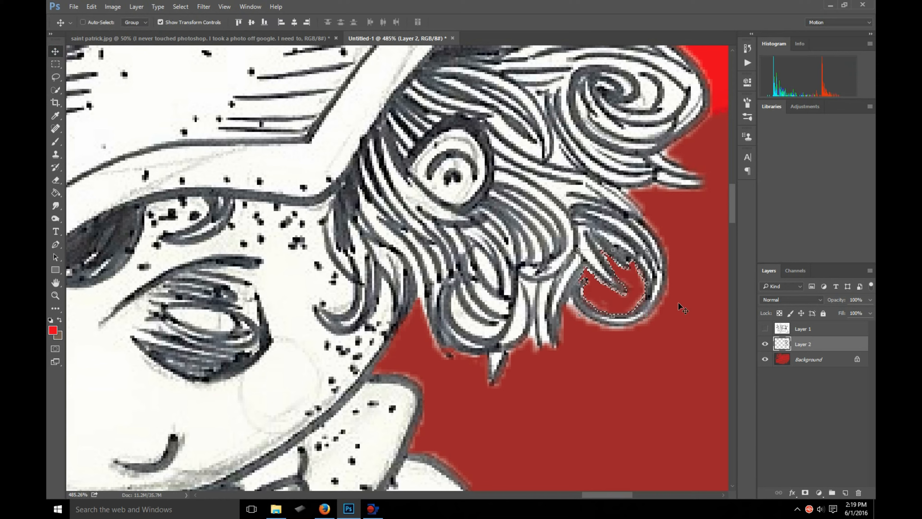
# - Try deleting the white interior of the lower back hair curl from Layer 2 with the selection feathered by 5 pixels
pyautogui.click(56, 64)
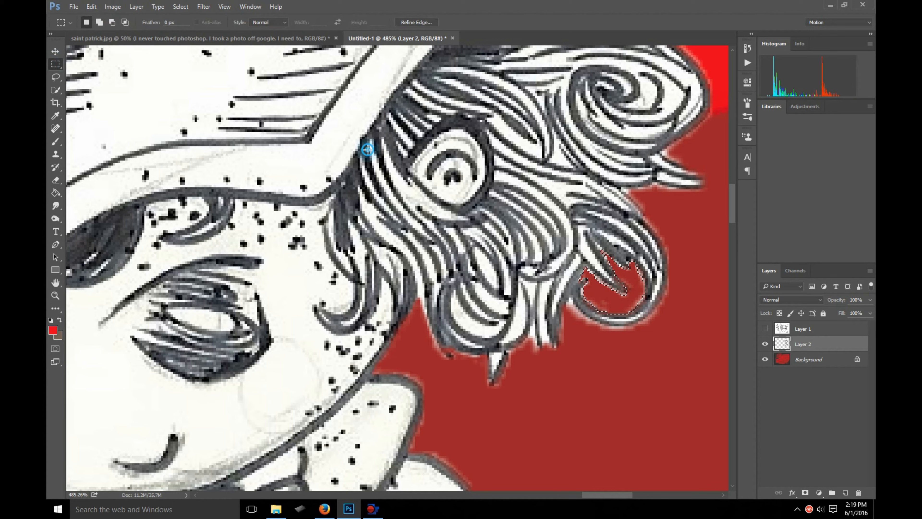
pyautogui.click(567, 247)
pyautogui.hotkey('ctrl', 'z')
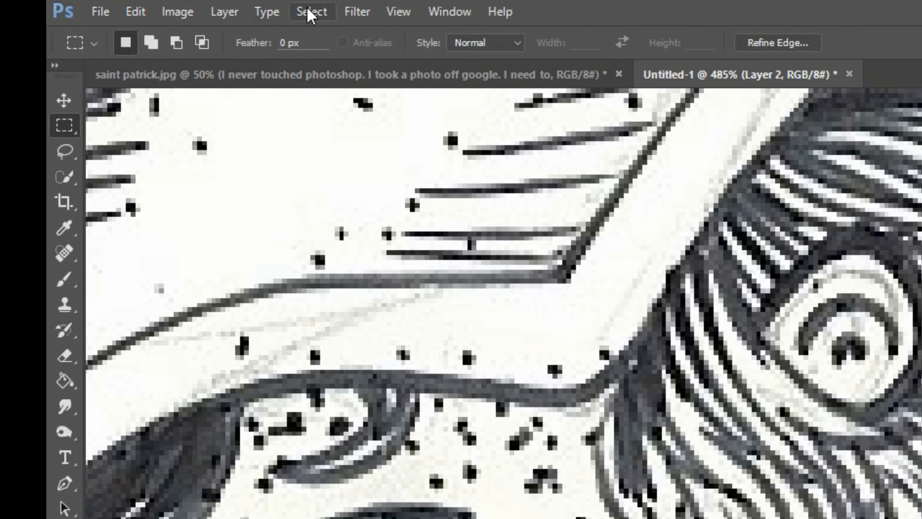
pyautogui.click(181, 7)
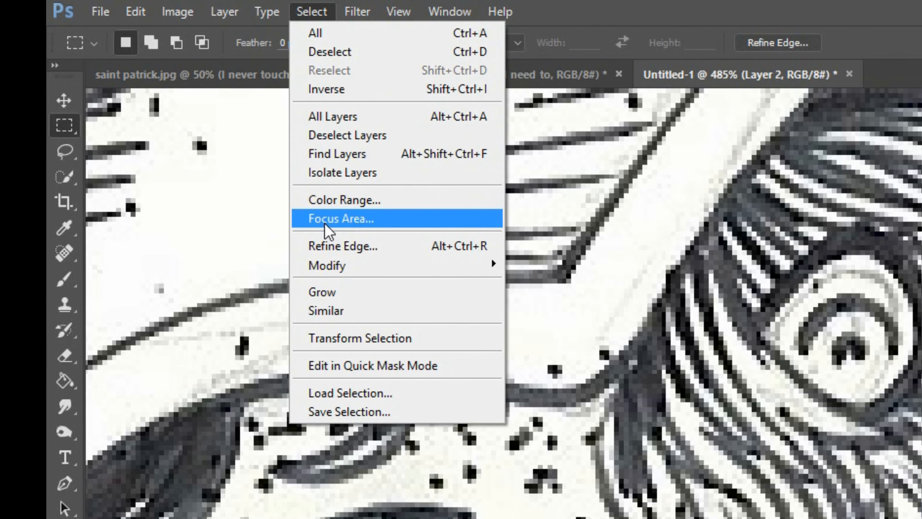
pyautogui.moveTo(336, 265)
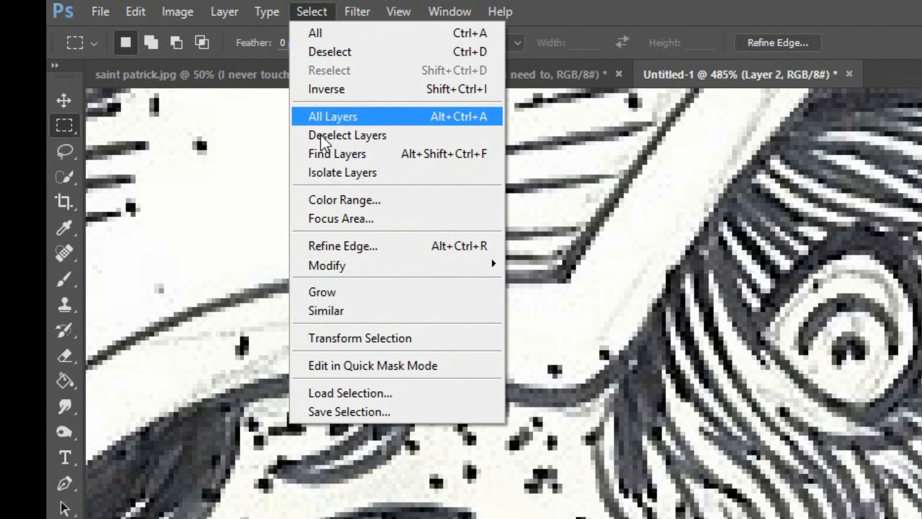
pyautogui.moveTo(407, 268)
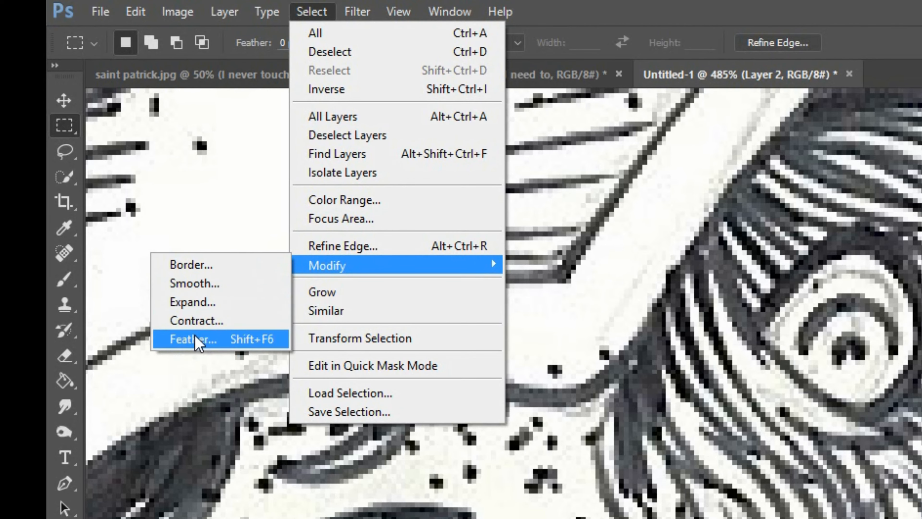
pyautogui.click(196, 340)
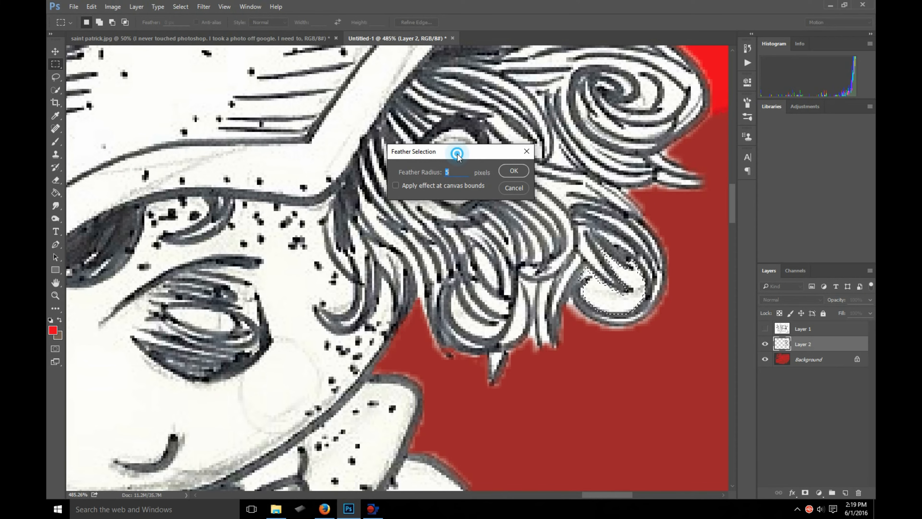
pyautogui.moveTo(457, 154); pyautogui.dragTo(455, 178)
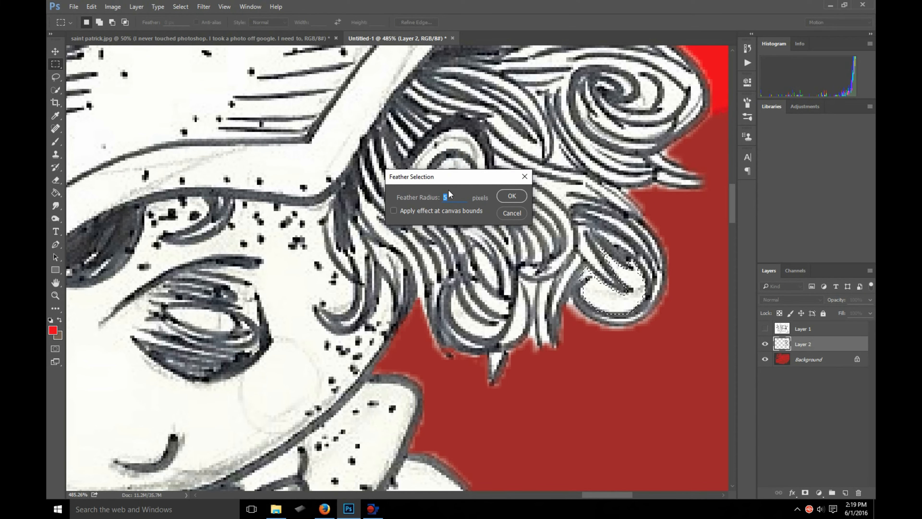
pyautogui.click(501, 196)
pyautogui.hotkey('alt', 'Delete')
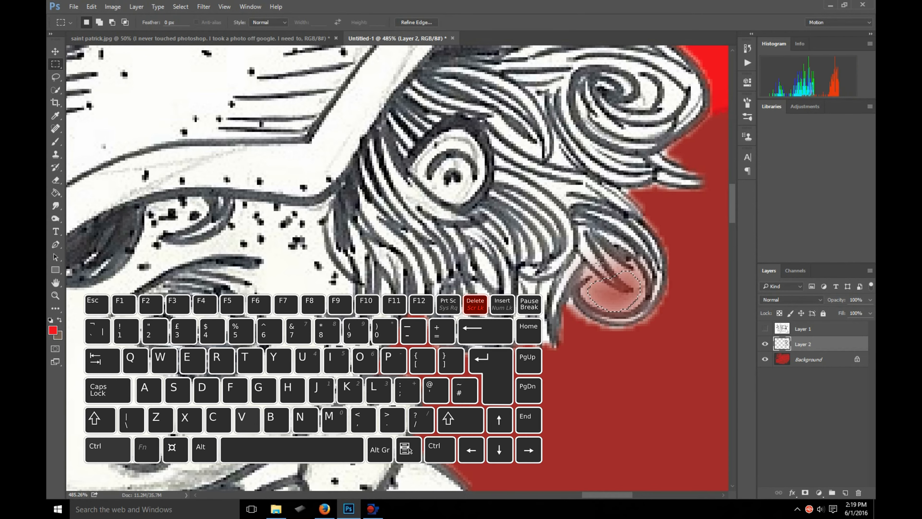
pyautogui.hotkey('ctrl', 'z')
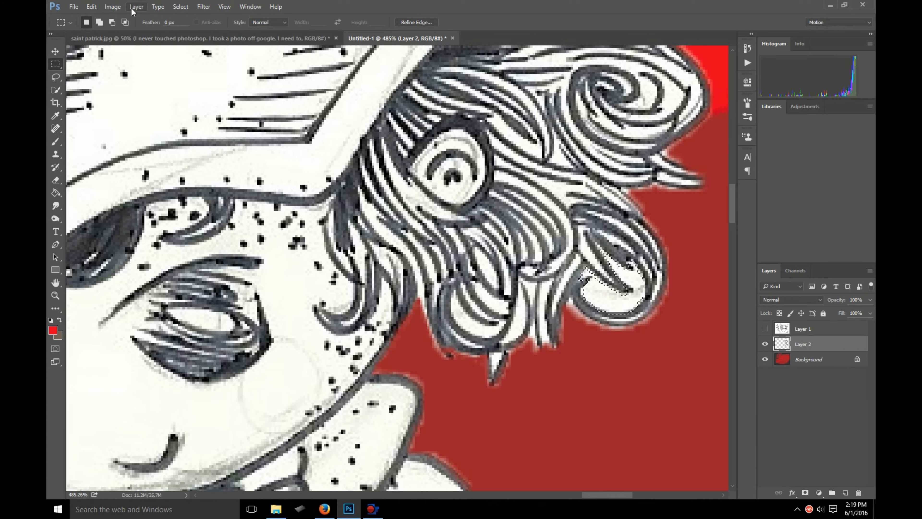
# - Feather the lower back curl's selection by a smaller radius, and delete its white interior from Layer 2
pyautogui.click(180, 6)
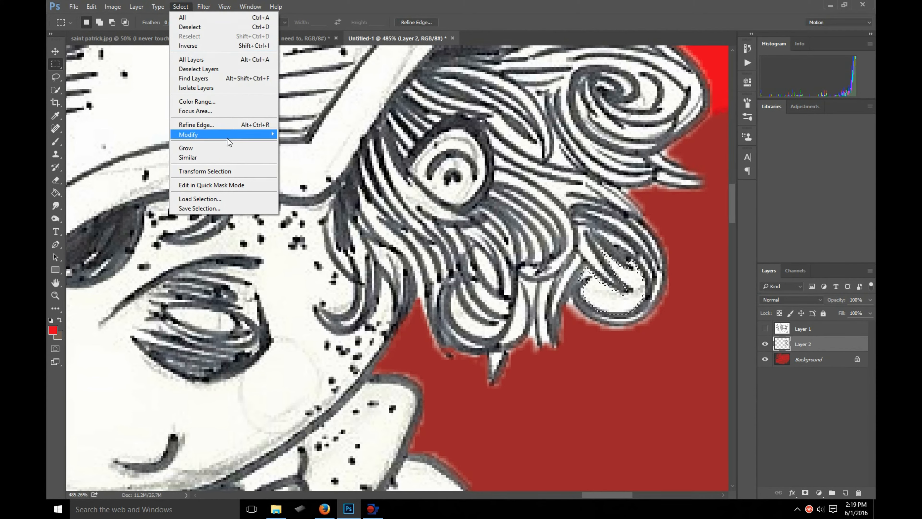
pyautogui.moveTo(204, 134)
pyautogui.click(118, 171)
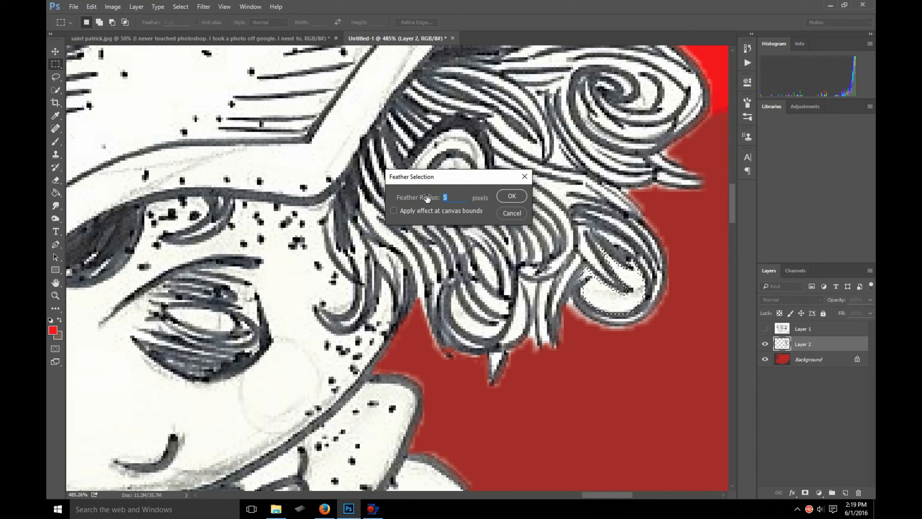
pyautogui.click(508, 192)
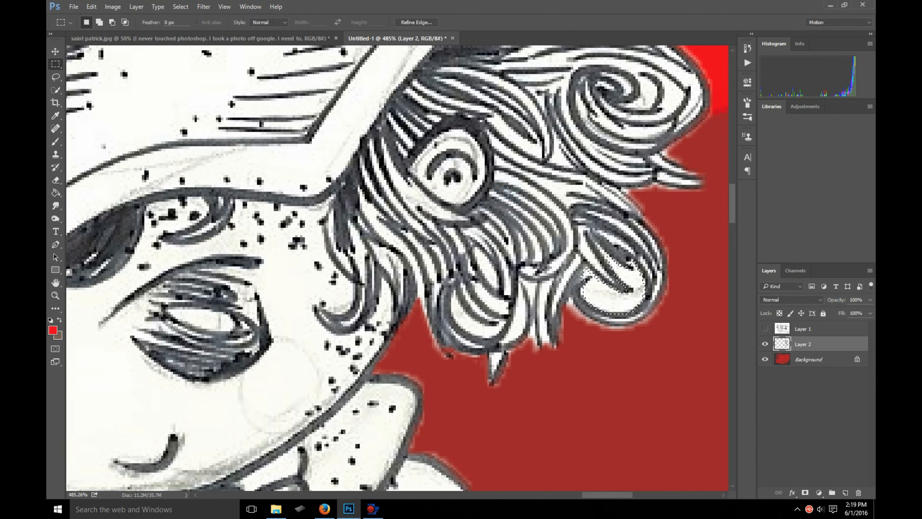
pyautogui.hotkey('alt', 'BackSpace')
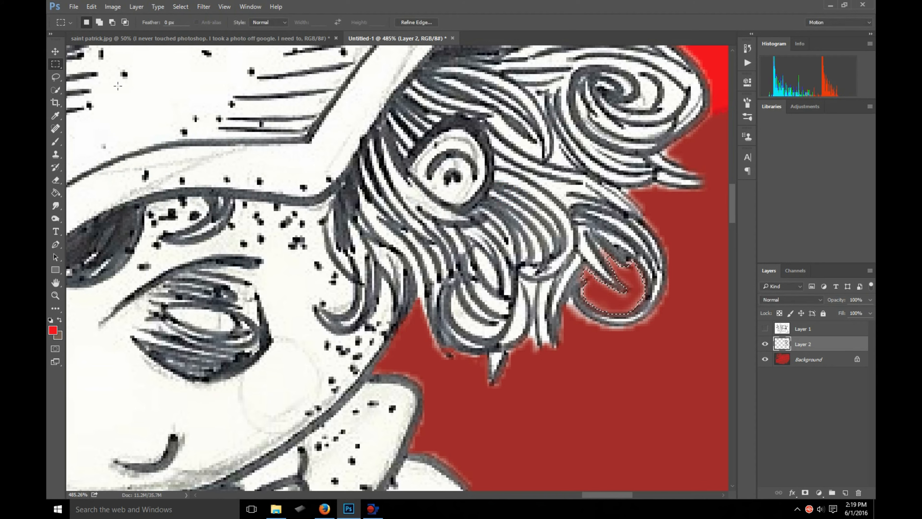
pyautogui.click(147, 95)
# - Deselect the marquee over the canvas area beside the leprechaun and move the figure to the middle of the canvas
pyautogui.click(56, 51)
pyautogui.scroll(-1, 648, 281)
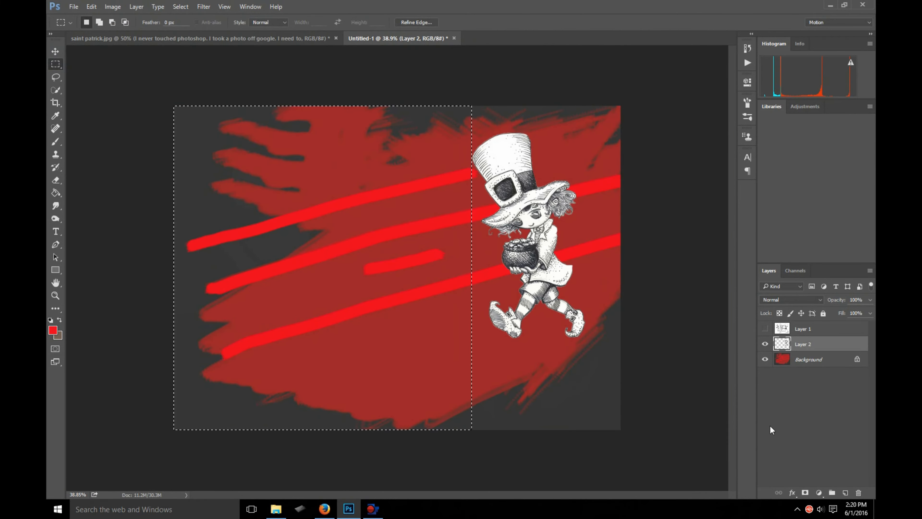
pyautogui.moveTo(601, 429); pyautogui.dragTo(364, 350)
pyautogui.click(426, 247)
pyautogui.press('v')
pyautogui.moveTo(528, 249); pyautogui.dragTo(389, 288)
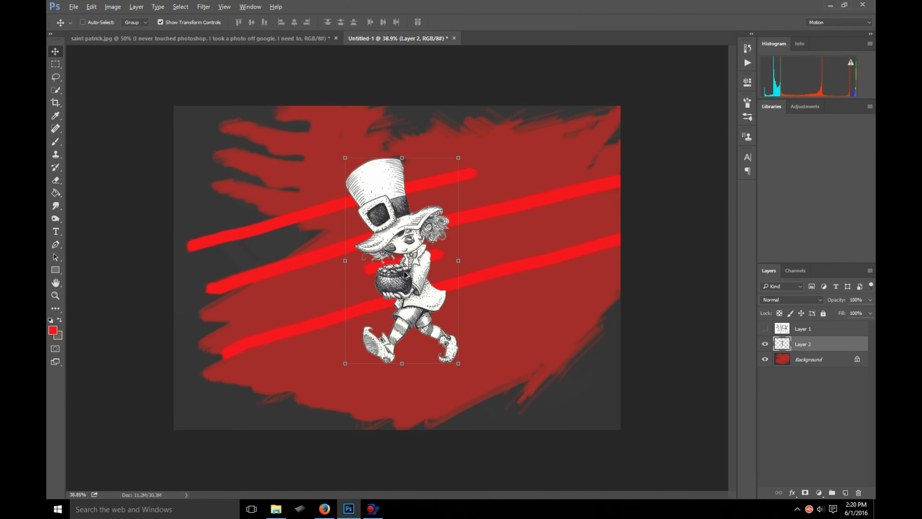
# - Move the leprechaun on Layer 2 from the middle toward the left part of the canvas, keeping it at the same height
pyautogui.scroll(3, 405, 274)
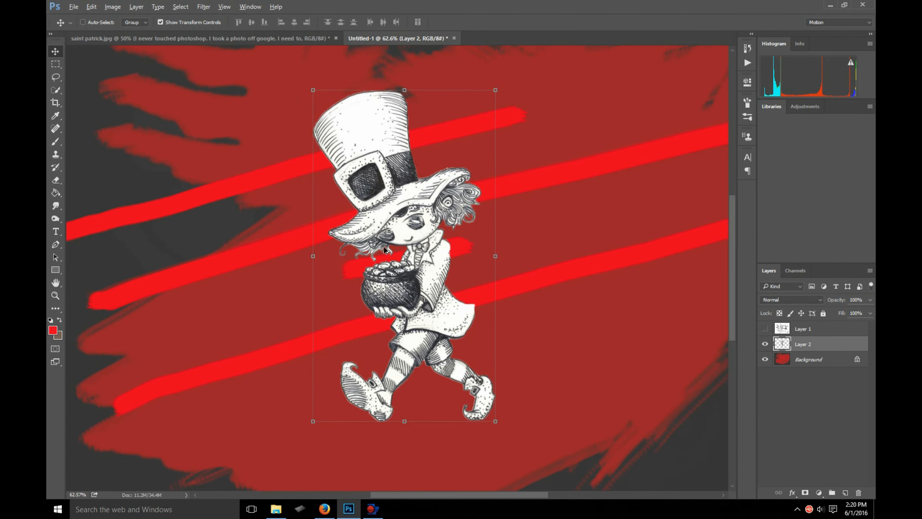
pyautogui.scroll(8, 384, 268)
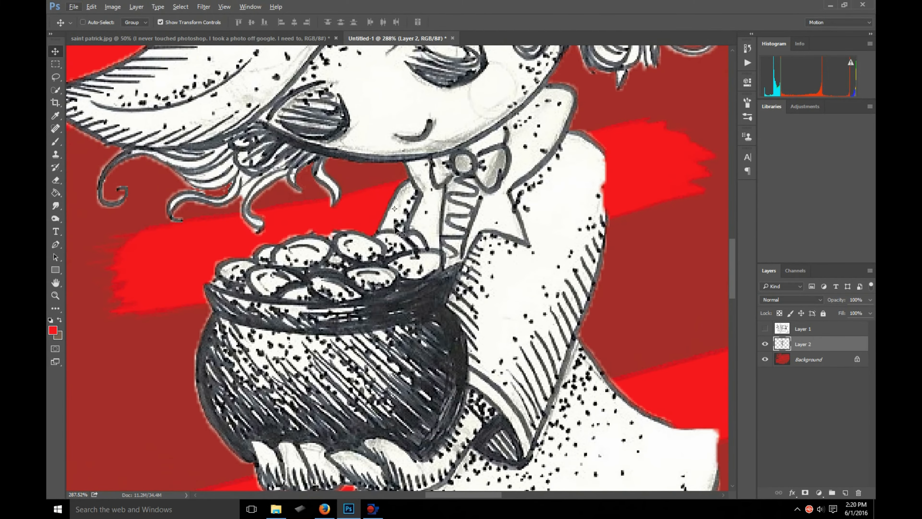
pyautogui.scroll(-3, 469, 291)
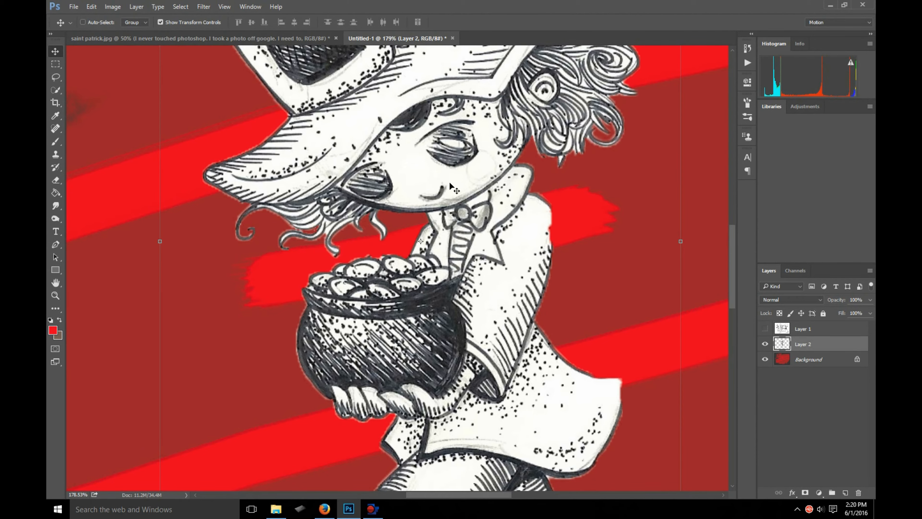
pyautogui.scroll(1, 413, 363)
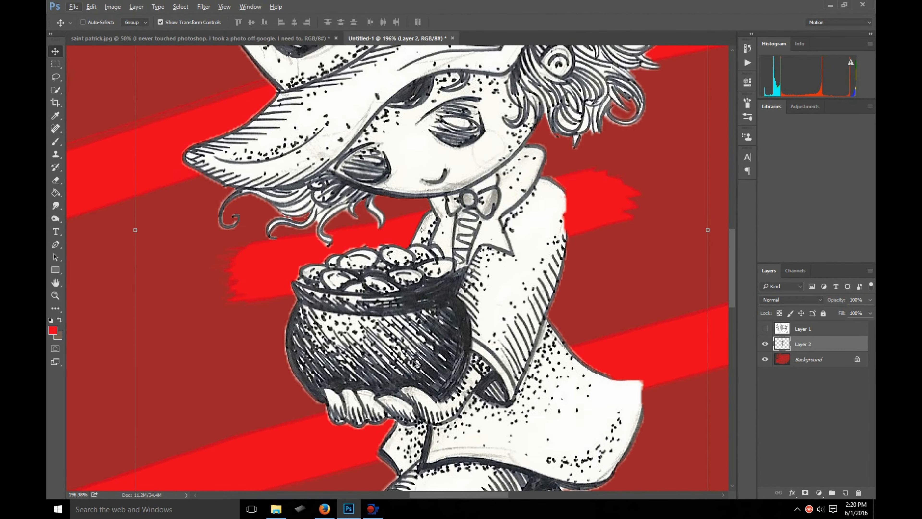
pyautogui.scroll(-8, 422, 325)
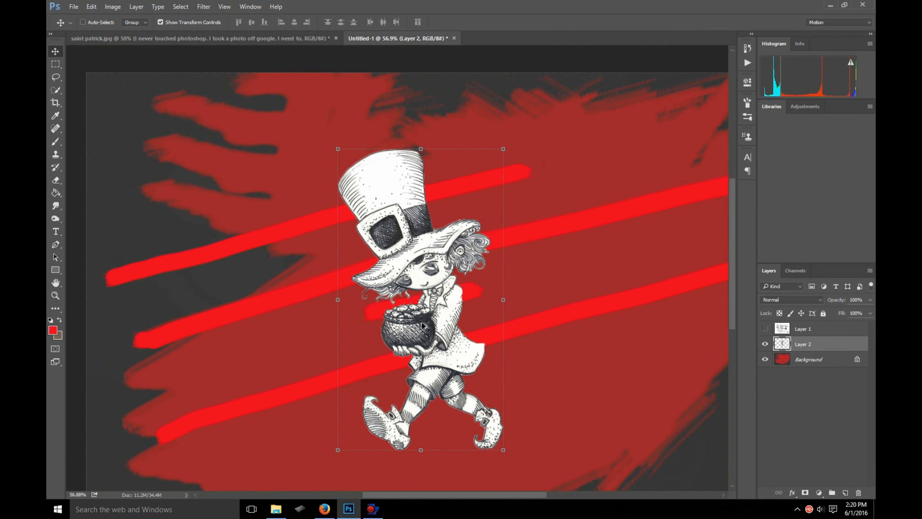
pyautogui.moveTo(457, 327); pyautogui.dragTo(360, 326)
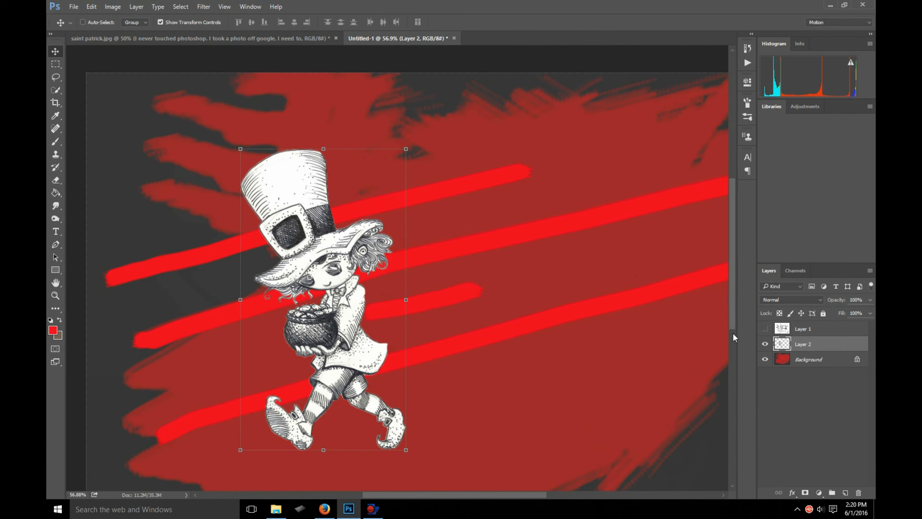
# - Duplicate Layer 2 as "Layer 2 copy" and place the copied leprechaun beside the original, to its right
pyautogui.rightClick(835, 349)
pyautogui.click(756, 127)
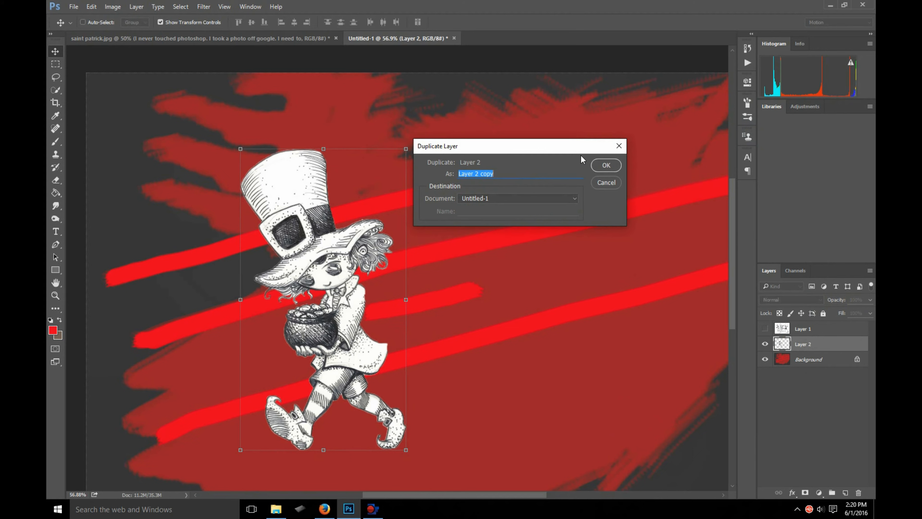
pyautogui.click(607, 165)
pyautogui.moveTo(318, 303); pyautogui.dragTo(517, 305)
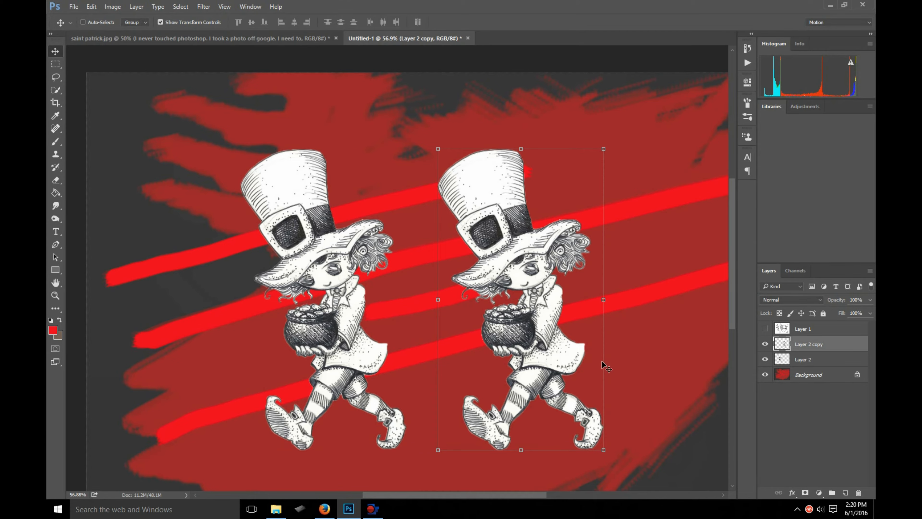
# - Compare the two leprechauns by hiding and showing Layer 2 and Layer 2 copy in turn
pyautogui.scroll(3, 683, 363)
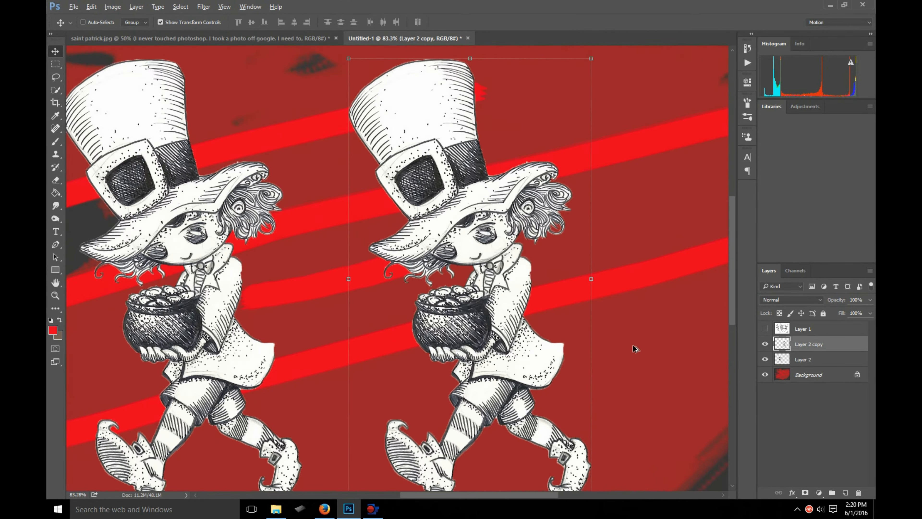
pyautogui.scroll(3, 634, 350)
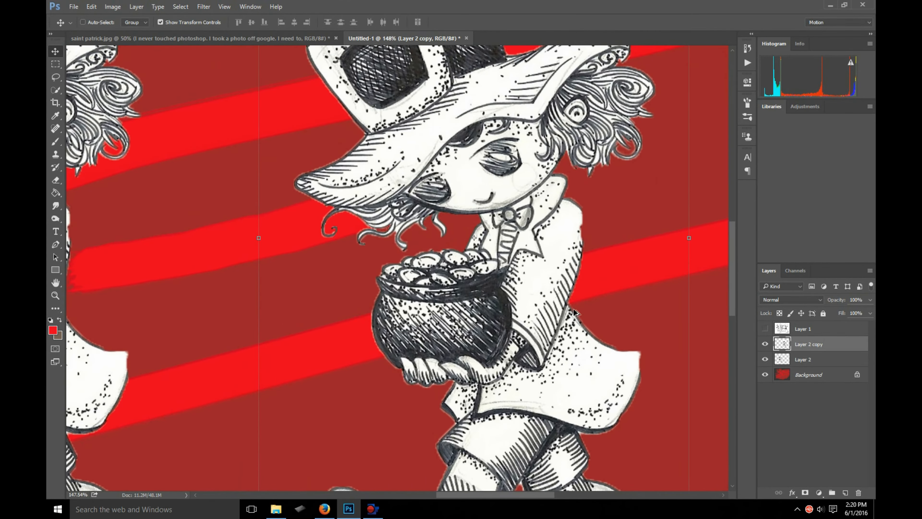
pyautogui.scroll(-4, 541, 313)
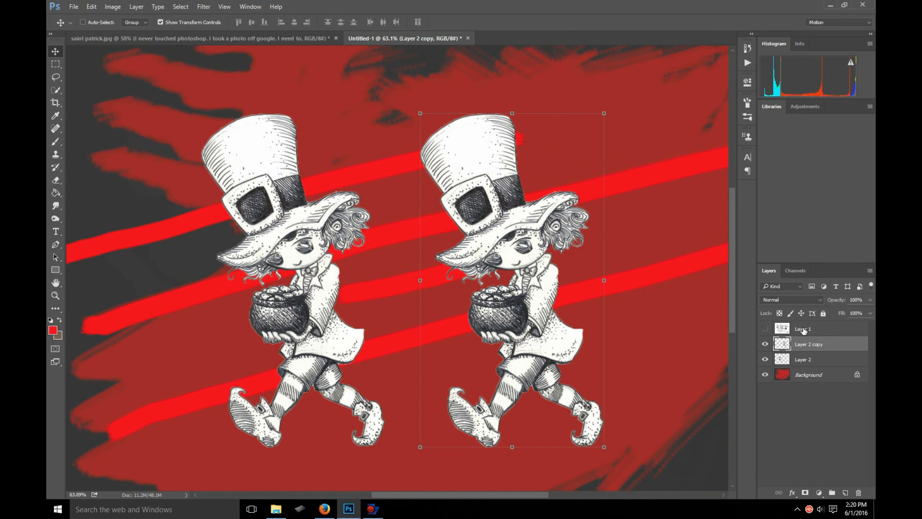
pyautogui.click(765, 360)
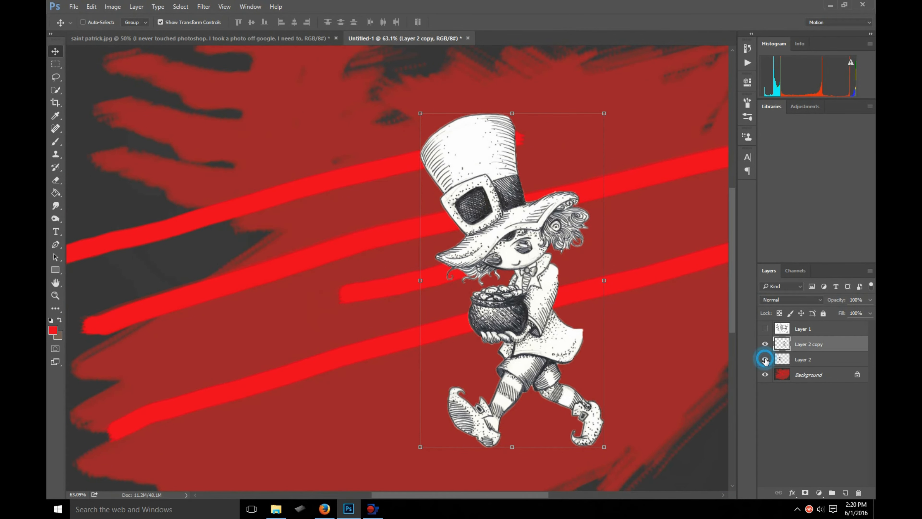
pyautogui.click(765, 360)
pyautogui.click(764, 345)
pyautogui.click(764, 345)
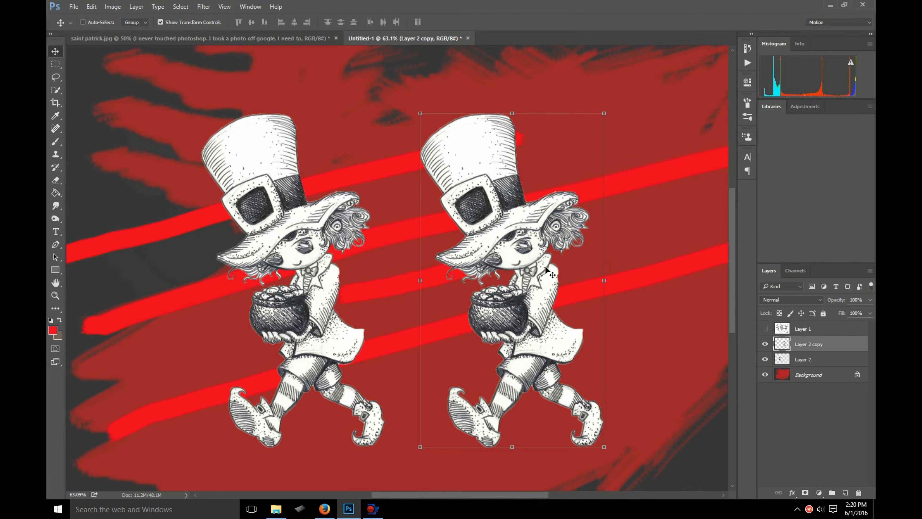
# - Draw a freehand Lasso selection around the front hair curls and the red background beside them
pyautogui.scroll(7, 509, 251)
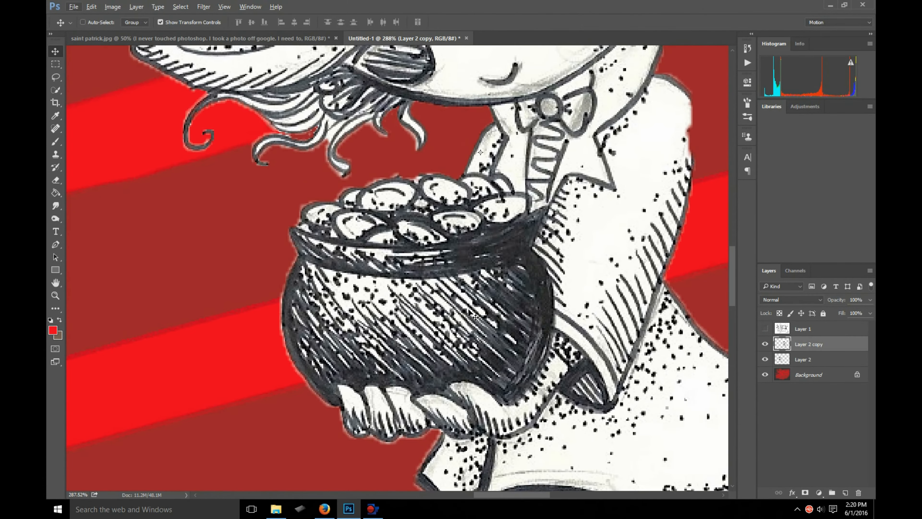
pyautogui.click(55, 78)
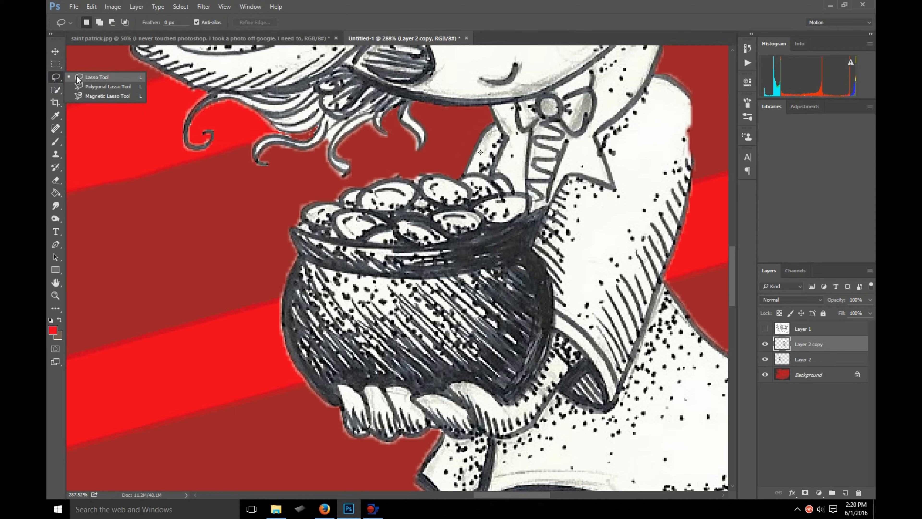
pyautogui.click(83, 76)
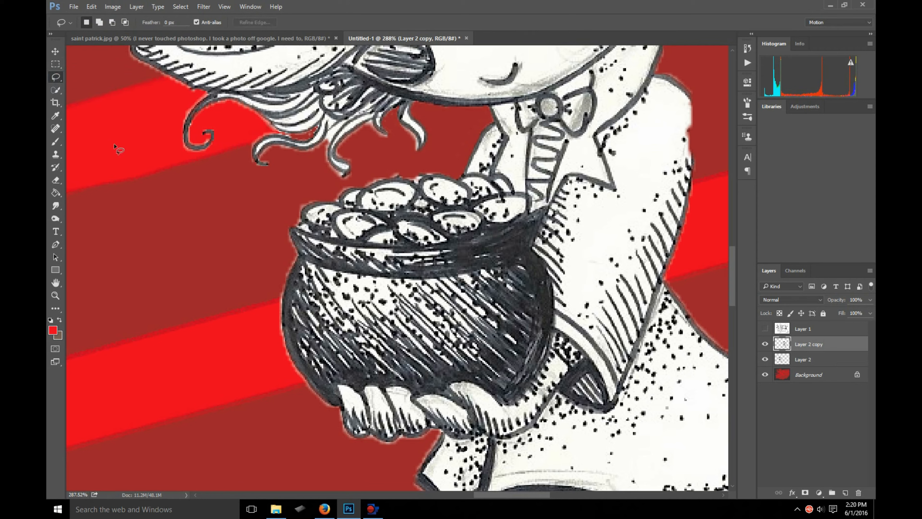
pyautogui.moveTo(169, 137)
pyautogui.mouseDown()
pyautogui.moveTo(171, 236)
pyautogui.moveTo(240, 137)
pyautogui.mouseUp()
pyautogui.moveTo(135, 87); pyautogui.dragTo(135, 87)
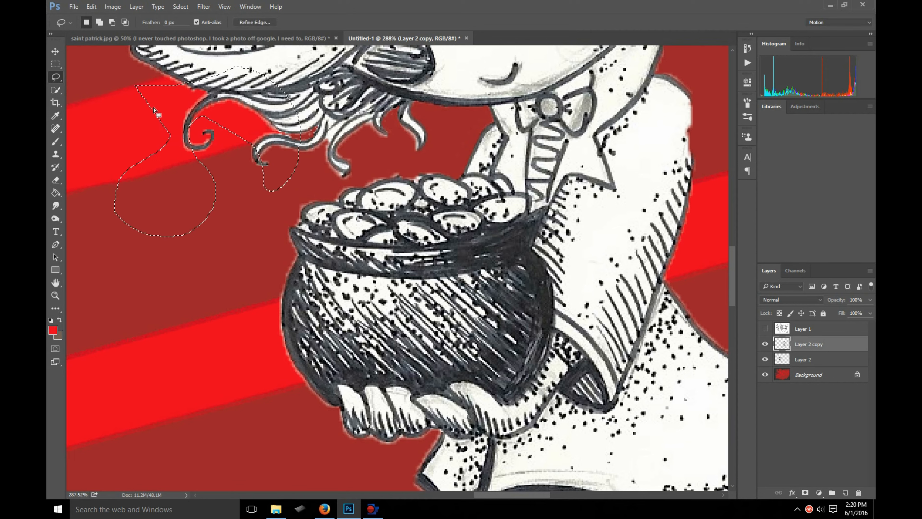
# - Try moving the lassoed area downward on the Background layer, and remove the selection
pyautogui.click(56, 51)
pyautogui.click(809, 374)
pyautogui.moveTo(175, 190)
pyautogui.mouseDown()
pyautogui.moveTo(273, 225)
pyautogui.moveTo(158, 341)
pyautogui.mouseUp()
pyautogui.hotkey('ctrl', 'z')
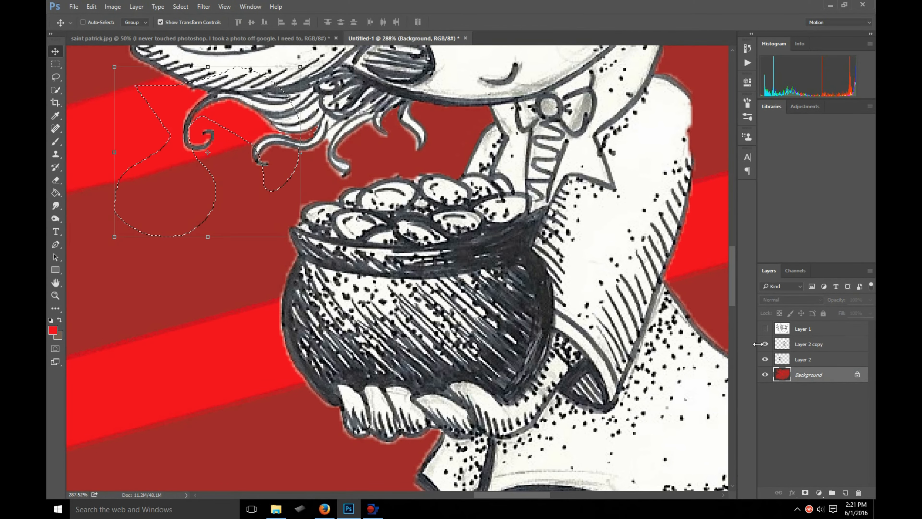
pyautogui.hotkey('ctrl', 'd')
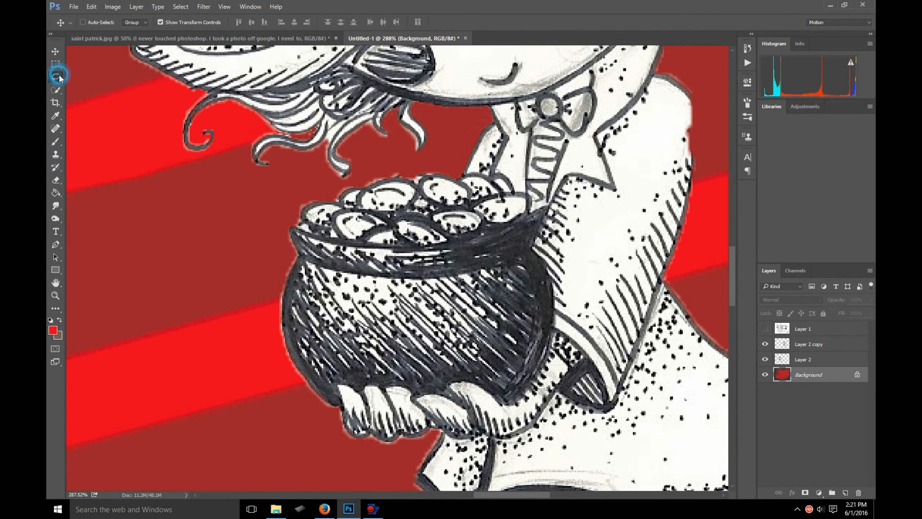
# - Draw a closed Polygonal Lasso selection with a zigzag edge over the red stripes between the canvas edge and the pot
pyautogui.moveTo(55, 76); pyautogui.dragTo(81, 83)
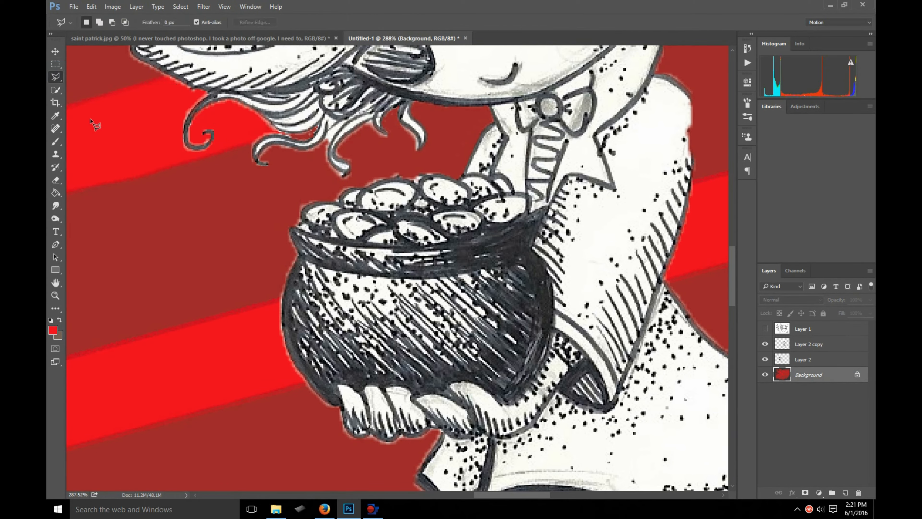
pyautogui.click(92, 168)
pyautogui.hscroll(-3, 124, 312)
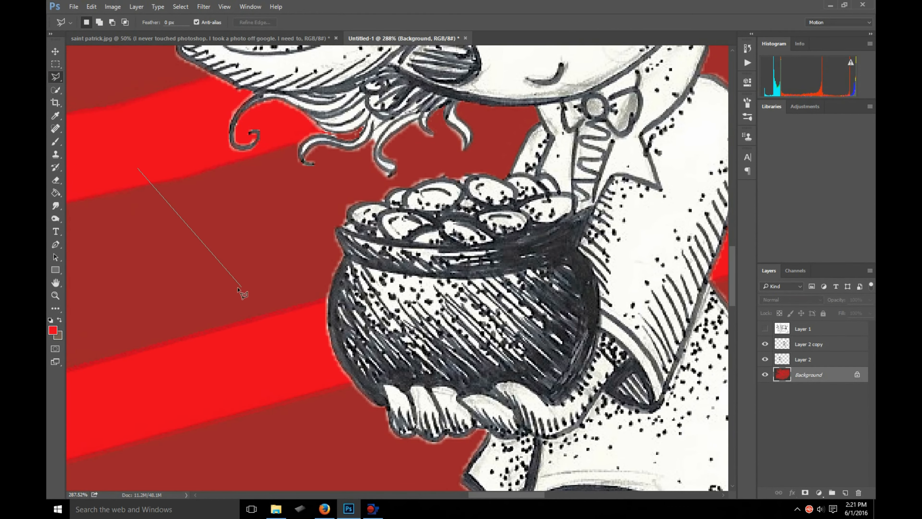
pyautogui.click(135, 326)
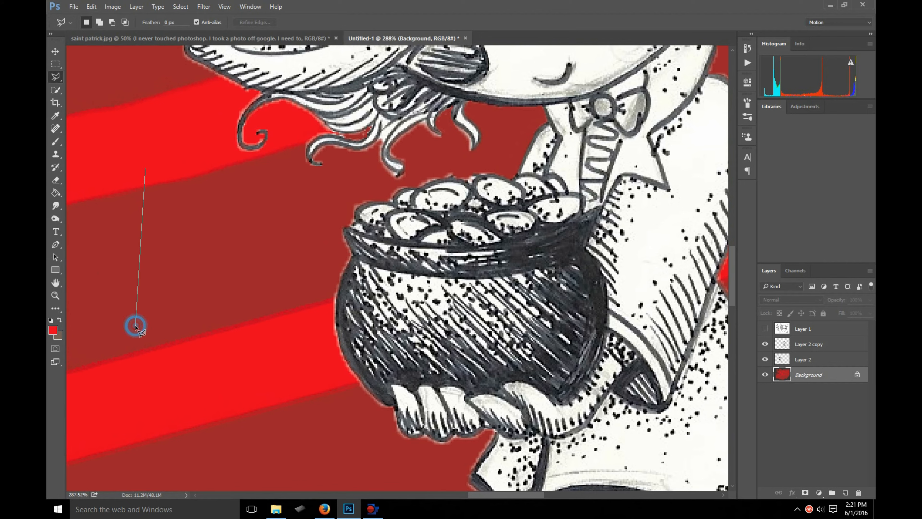
pyautogui.click(196, 351)
pyautogui.click(222, 350)
pyautogui.click(326, 284)
pyautogui.click(196, 322)
pyautogui.click(362, 254)
pyautogui.click(186, 312)
pyautogui.click(359, 237)
pyautogui.click(189, 301)
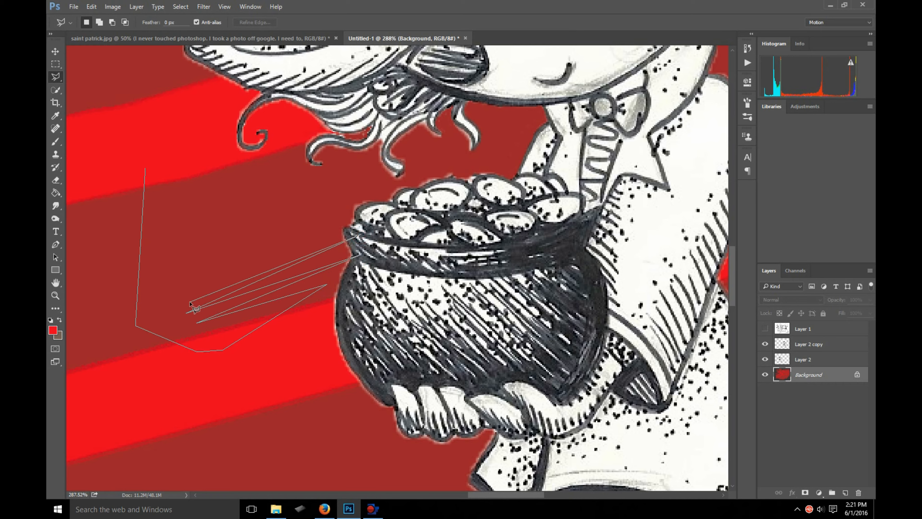
pyautogui.click(312, 234)
pyautogui.click(176, 266)
pyautogui.moveTo(161, 243)
pyautogui.mouseDown()
pyautogui.moveTo(169, 233)
pyautogui.moveTo(233, 231)
pyautogui.moveTo(242, 215)
pyautogui.moveTo(226, 175)
pyautogui.moveTo(196, 144)
pyautogui.mouseUp()
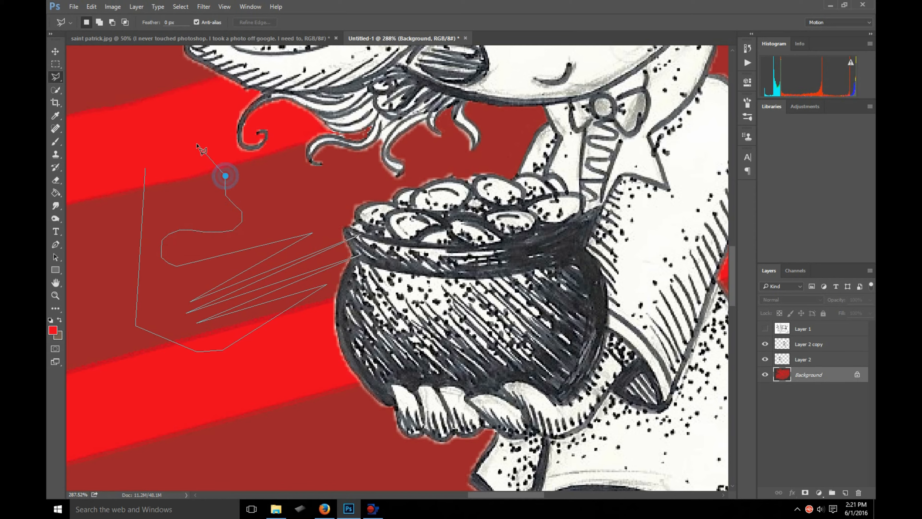
pyautogui.doubleClick(193, 123)
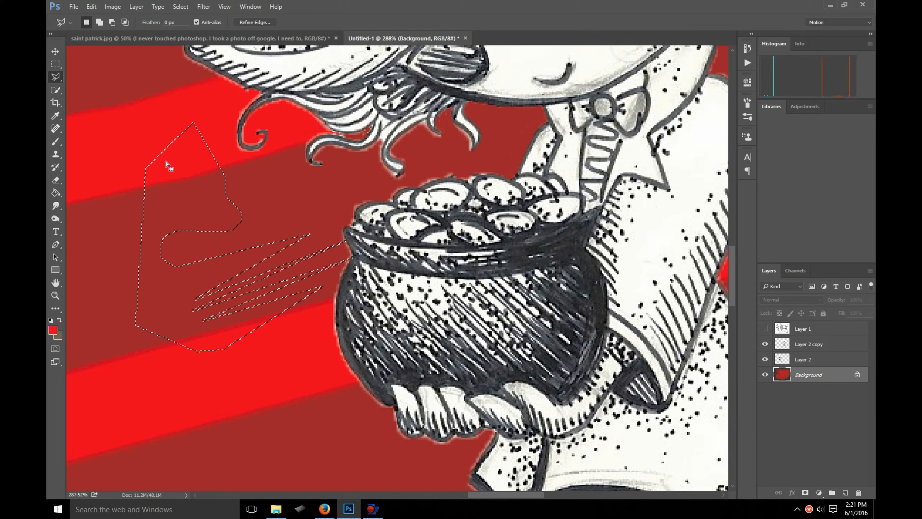
# - Try moving the polygonal selection's pixels downward on the Background layer, and undo the move
pyautogui.click(55, 51)
pyautogui.moveTo(189, 273)
pyautogui.mouseDown()
pyautogui.moveTo(102, 314)
pyautogui.moveTo(156, 413)
pyautogui.moveTo(174, 337)
pyautogui.mouseUp()
pyautogui.hotkey('ctrl', 'z')
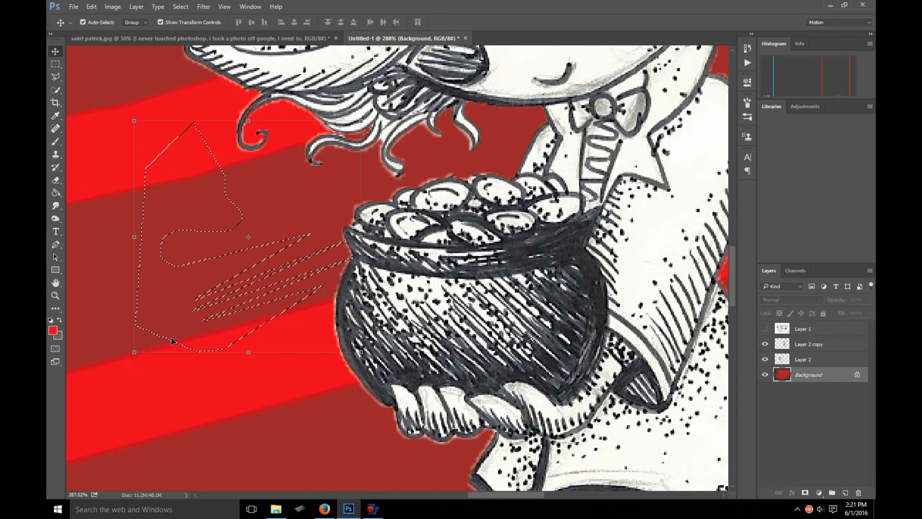
# - Draw a tall, wavy Magnetic Lasso selection across the red stripes in front of the copied leprechaun
pyautogui.scroll(-3, 364, 422)
pyautogui.click(56, 77)
pyautogui.click(95, 96)
pyautogui.click(105, 116)
pyautogui.moveTo(98, 265)
pyautogui.mouseDown()
pyautogui.moveTo(163, 330)
pyautogui.moveTo(174, 381)
pyautogui.moveTo(205, 392)
pyautogui.moveTo(244, 375)
pyautogui.moveTo(233, 292)
pyautogui.moveTo(253, 253)
pyautogui.moveTo(209, 209)
pyautogui.moveTo(189, 164)
pyautogui.moveTo(200, 113)
pyautogui.moveTo(150, 86)
pyautogui.mouseUp()
pyautogui.click(105, 116)
# - Try moving the magnetically lassoed stripe area toward the leprechaun, and undo the move
pyautogui.click(55, 51)
pyautogui.moveTo(166, 223); pyautogui.dragTo(240, 222)
pyautogui.hotkey('ctrl', 'z')
# - Activate the Polygonal Lasso tool and make Layer 2 copy the active layer
pyautogui.click(59, 89)
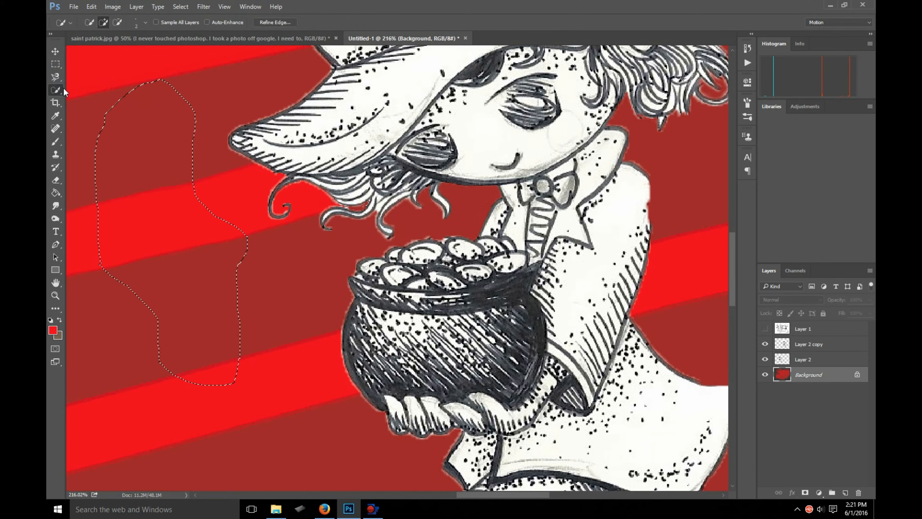
pyautogui.click(55, 76)
pyautogui.click(92, 86)
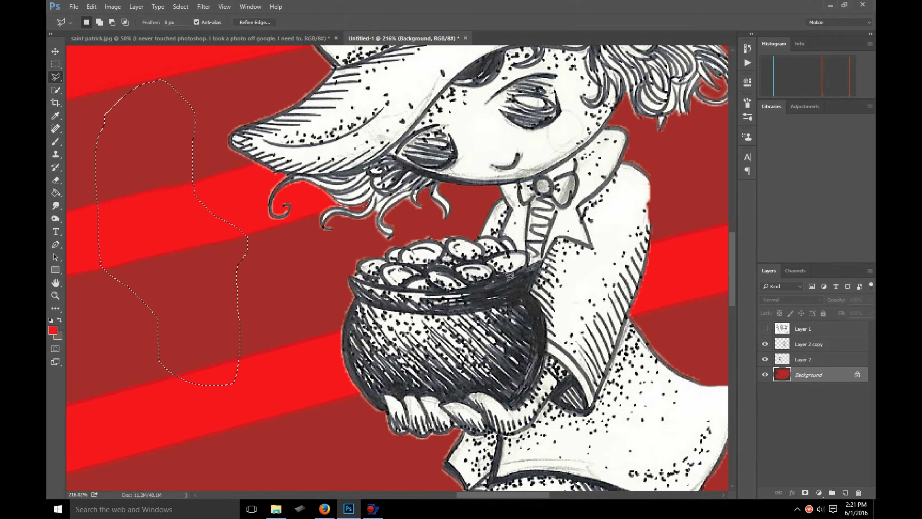
pyautogui.scroll(4, 503, 273)
pyautogui.click(765, 344)
pyautogui.click(766, 344)
pyautogui.click(783, 344)
# - Hide and show Layer 2 copy and Layer 2 in turn to identify which leprechaun each layer holds
pyautogui.scroll(-8, 418, 268)
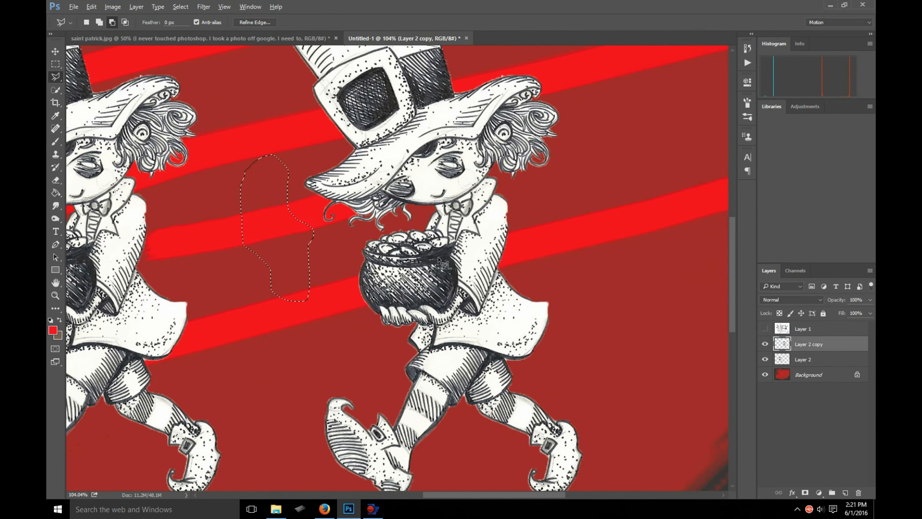
pyautogui.click(766, 343)
pyautogui.click(766, 343)
pyautogui.click(763, 360)
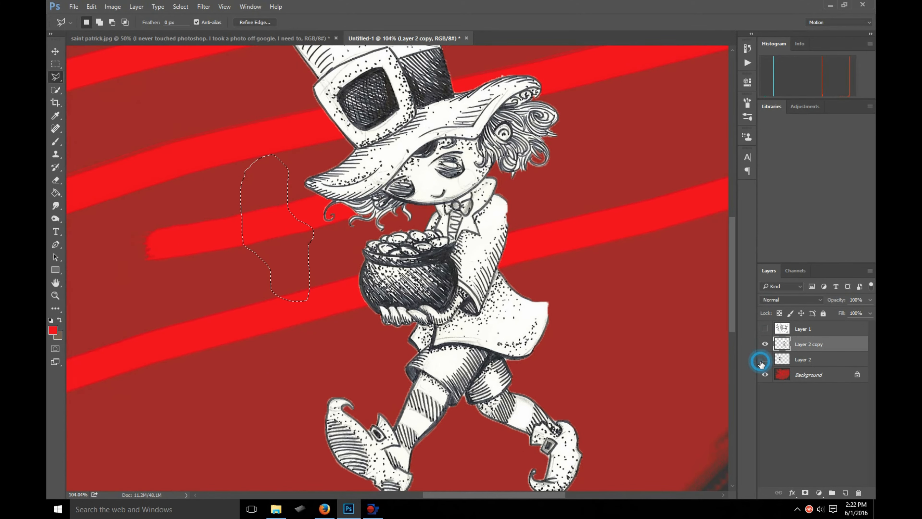
pyautogui.click(765, 344)
pyautogui.click(765, 359)
pyautogui.click(766, 344)
# - Examine the copied leprechaun's pot up close, with the Background layer hidden and shown
pyautogui.scroll(6, 487, 271)
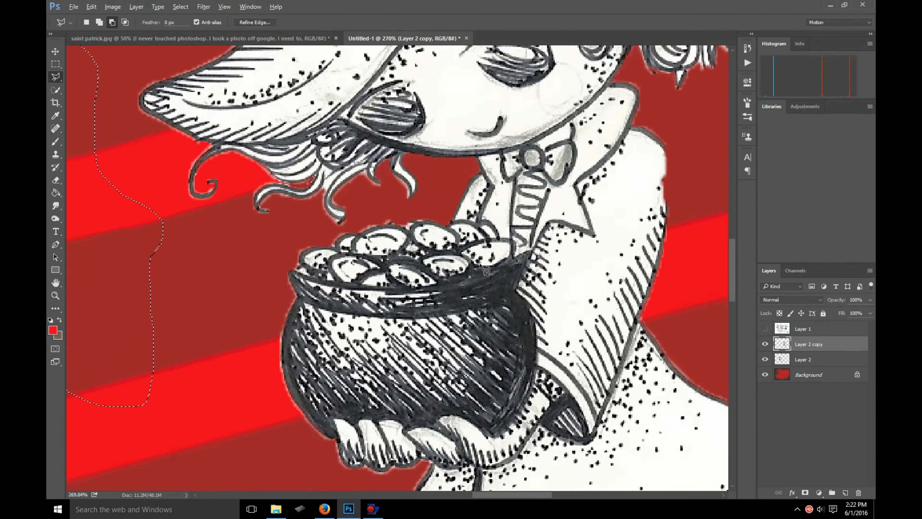
pyautogui.scroll(-2, 486, 270)
pyautogui.scroll(-2, 392, 186)
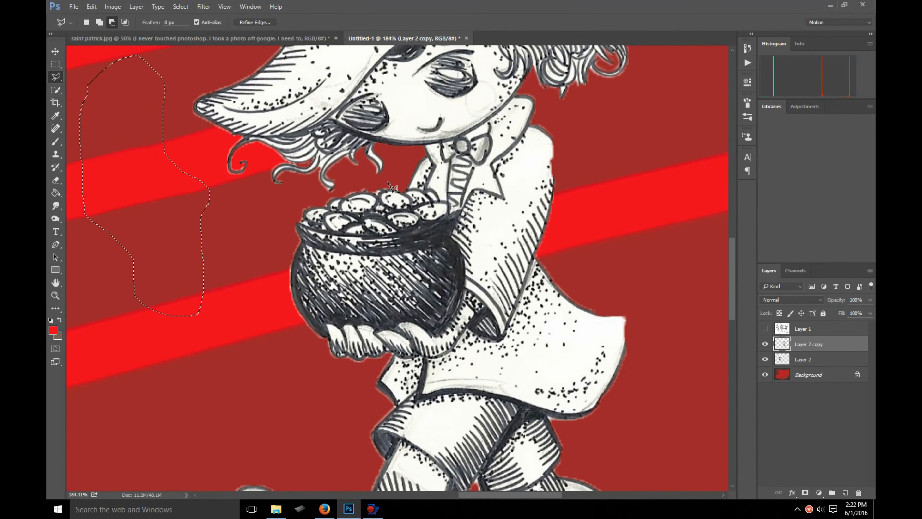
pyautogui.scroll(-1, 390, 186)
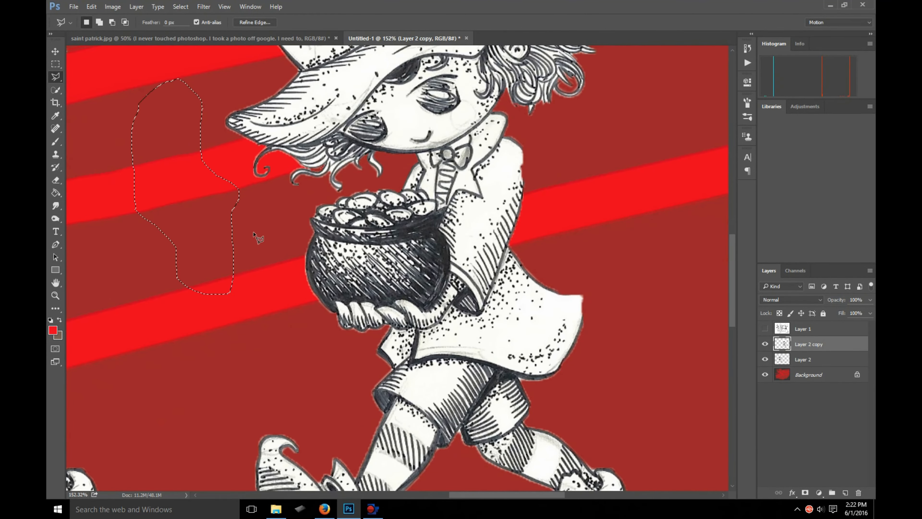
pyautogui.scroll(2, 253, 232)
pyautogui.click(766, 374)
pyautogui.click(766, 374)
pyautogui.click(765, 374)
pyautogui.click(766, 374)
pyautogui.click(766, 375)
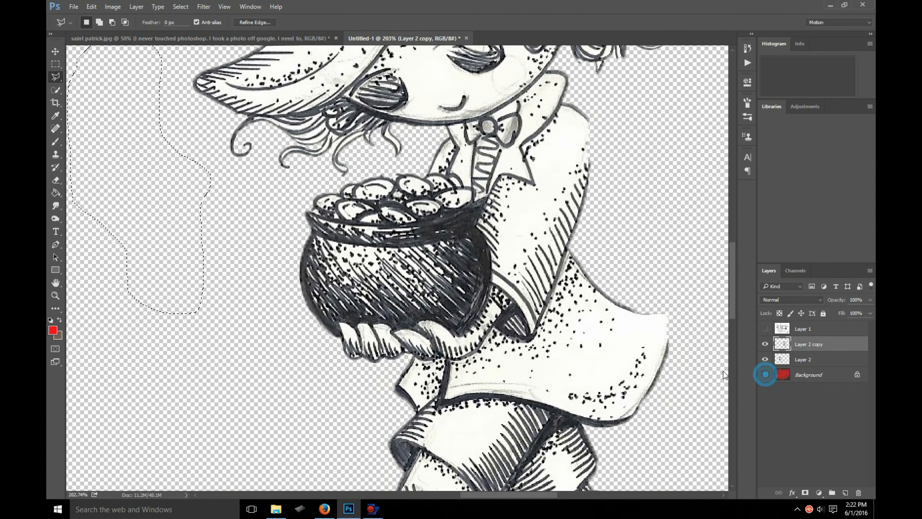
pyautogui.click(766, 375)
pyautogui.click(416, 163)
pyautogui.click(341, 180)
pyautogui.click(282, 205)
pyautogui.click(278, 266)
pyautogui.click(312, 338)
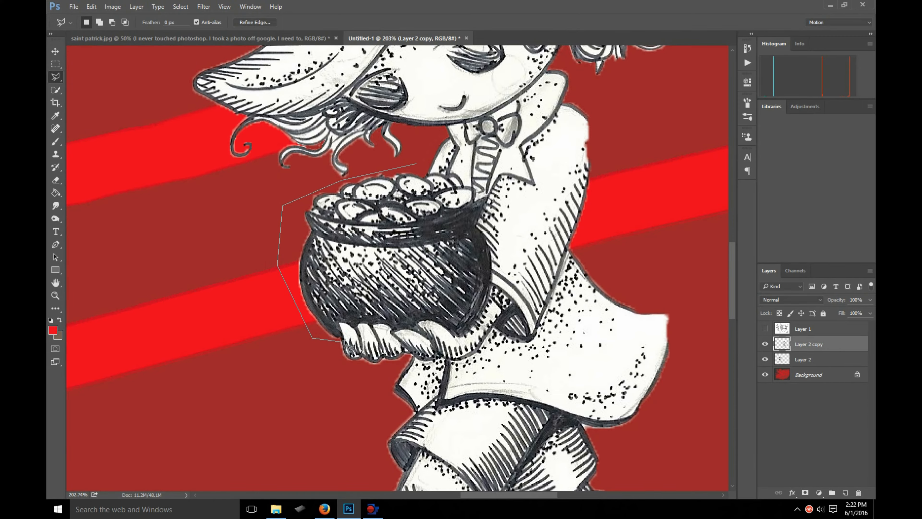
pyautogui.doubleClick(343, 341)
pyautogui.scroll(5, 345, 327)
pyautogui.scroll(-3, 343, 312)
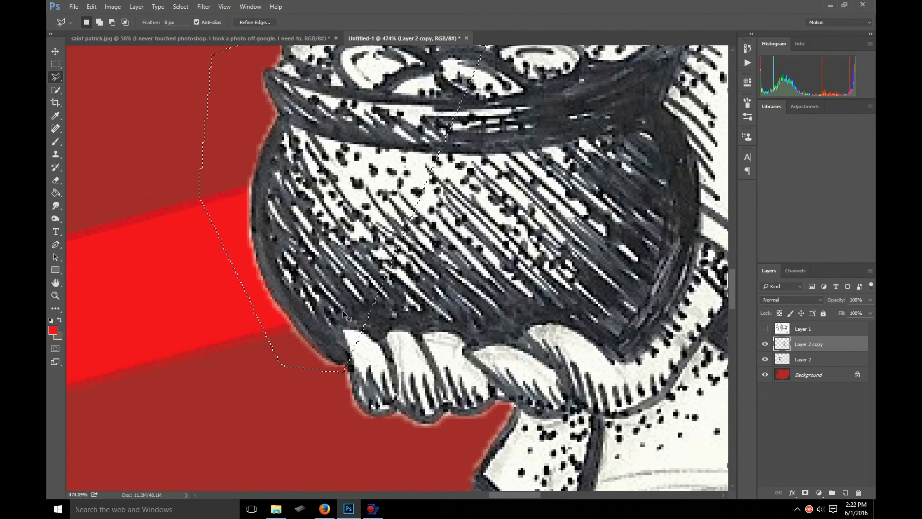
pyautogui.scroll(3, 349, 364)
pyautogui.scroll(-2, 358, 403)
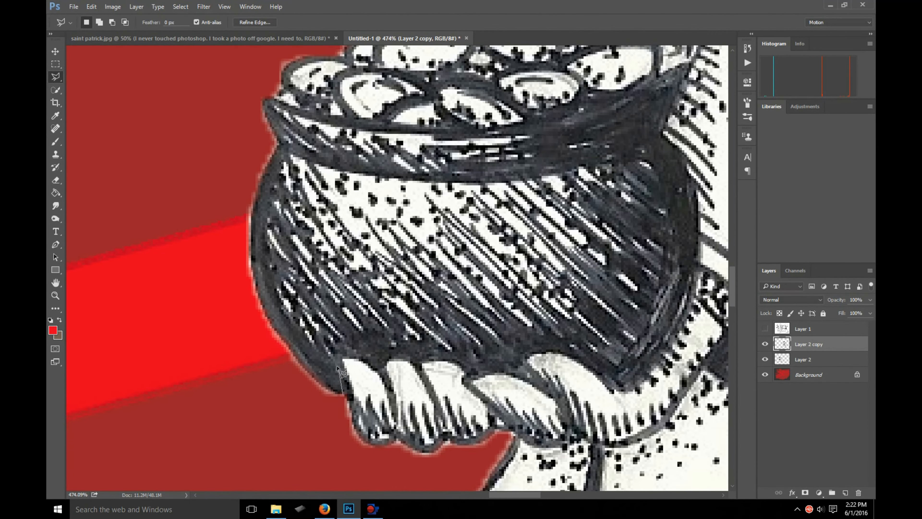
# - Outline the copied leprechaun's pot of gold with a closed Polygonal Lasso selection, following the fingers, sleeve edge and coins and looping loosely around the outer side
pyautogui.click(332, 351)
pyautogui.click(348, 347)
pyautogui.click(364, 351)
pyautogui.click(378, 362)
pyautogui.click(395, 352)
pyautogui.click(417, 357)
pyautogui.click(500, 366)
pyautogui.click(518, 368)
pyautogui.click(516, 352)
pyautogui.click(539, 347)
pyautogui.click(561, 345)
pyautogui.click(625, 384)
pyautogui.click(657, 355)
pyautogui.click(679, 313)
pyautogui.scroll(3, 693, 329)
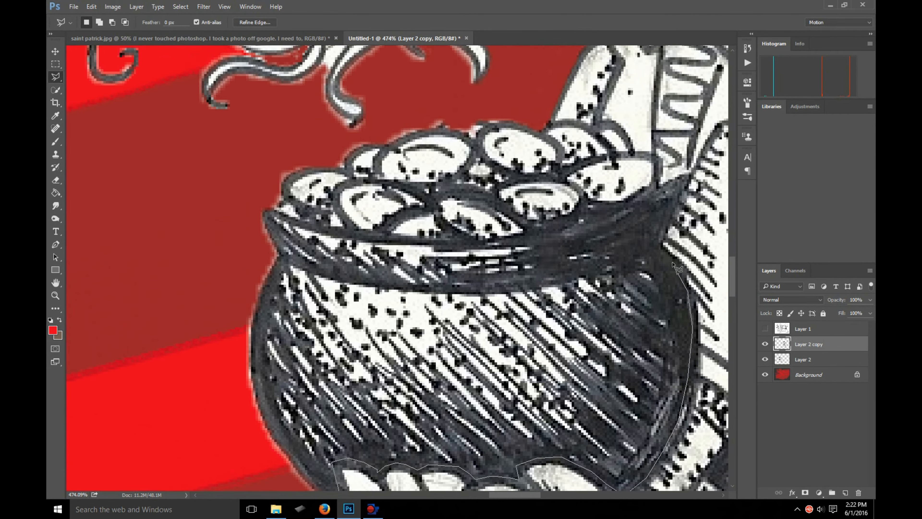
pyautogui.click(655, 248)
pyautogui.click(679, 183)
pyautogui.click(659, 191)
pyautogui.click(642, 155)
pyautogui.click(626, 131)
pyautogui.click(593, 123)
pyautogui.click(545, 125)
pyautogui.click(456, 103)
pyautogui.click(274, 168)
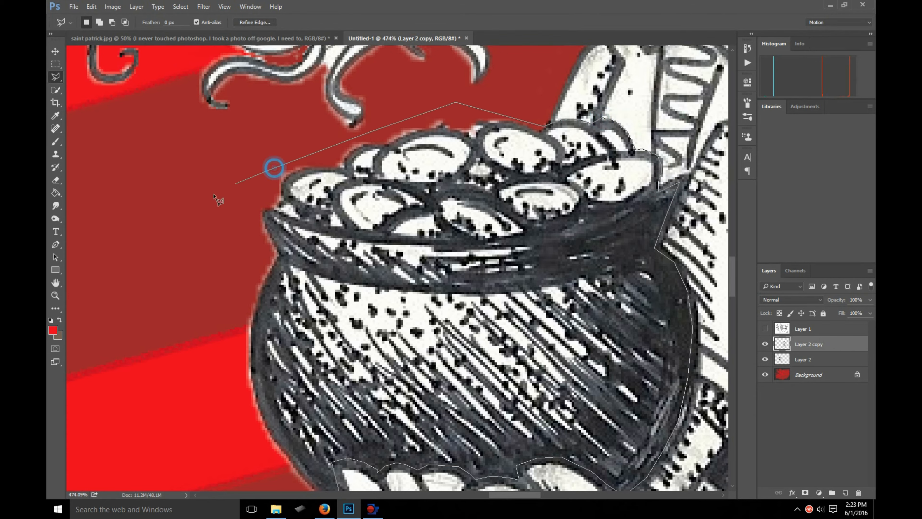
pyautogui.click(200, 215)
pyautogui.scroll(-3, 211, 454)
pyautogui.click(212, 397)
pyautogui.doubleClick(319, 420)
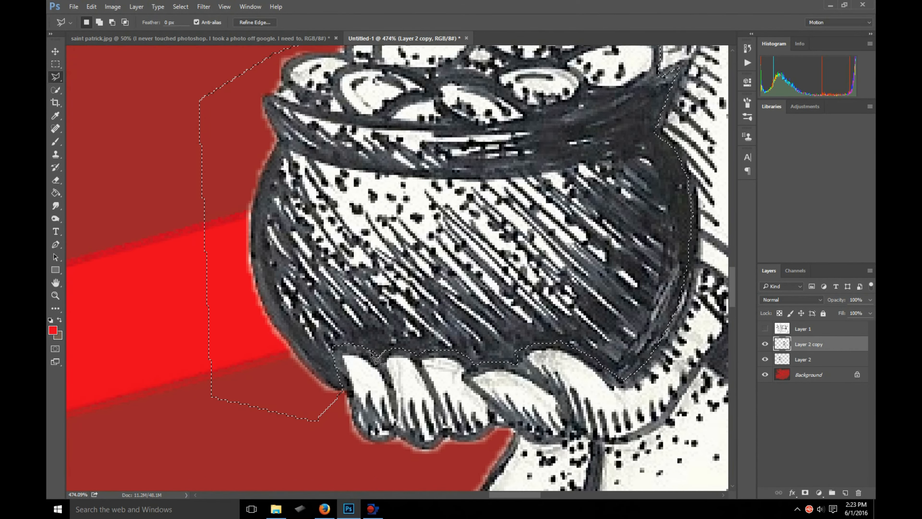
# - Try moving the selected pot of gold away from the leprechaun's hands, and undo the move
pyautogui.scroll(-5, 376, 358)
pyautogui.press('v')
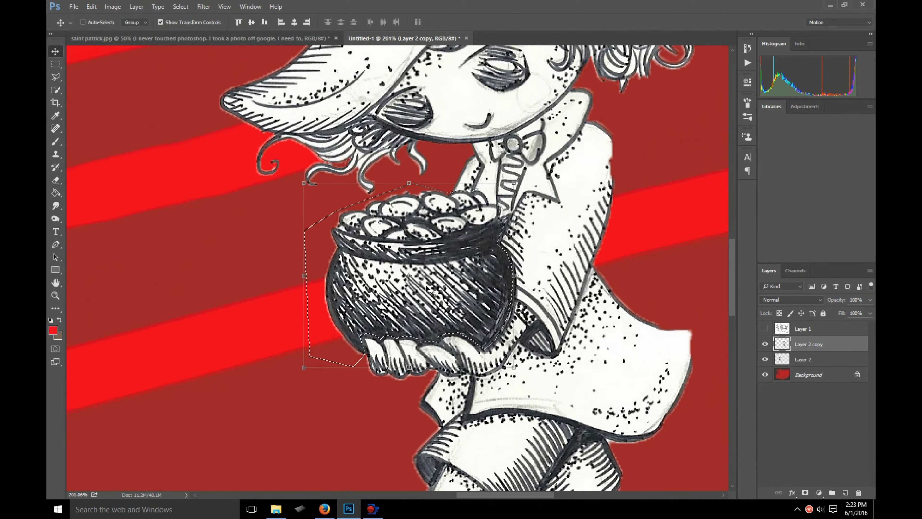
pyautogui.moveTo(426, 286); pyautogui.dragTo(198, 267)
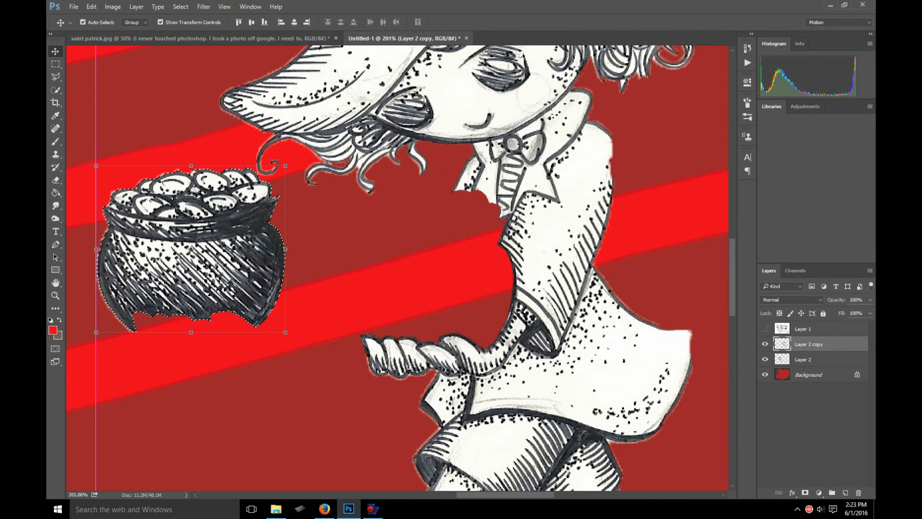
pyautogui.hotkey('ctrl', 'z')
# - Feather the pot selection with a radius of 0.3 pixels
pyautogui.scroll(6, 501, 238)
pyautogui.scroll(-3, 501, 238)
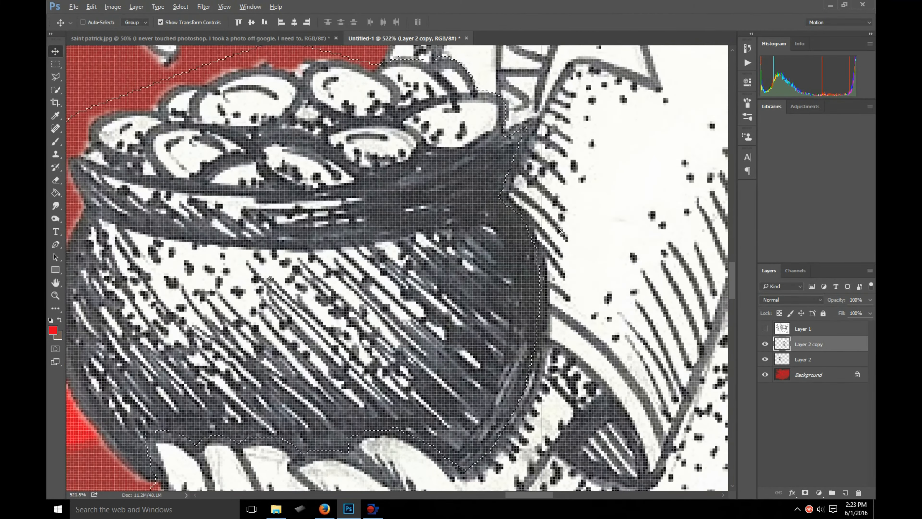
pyautogui.click(159, 7)
pyautogui.moveTo(181, 6)
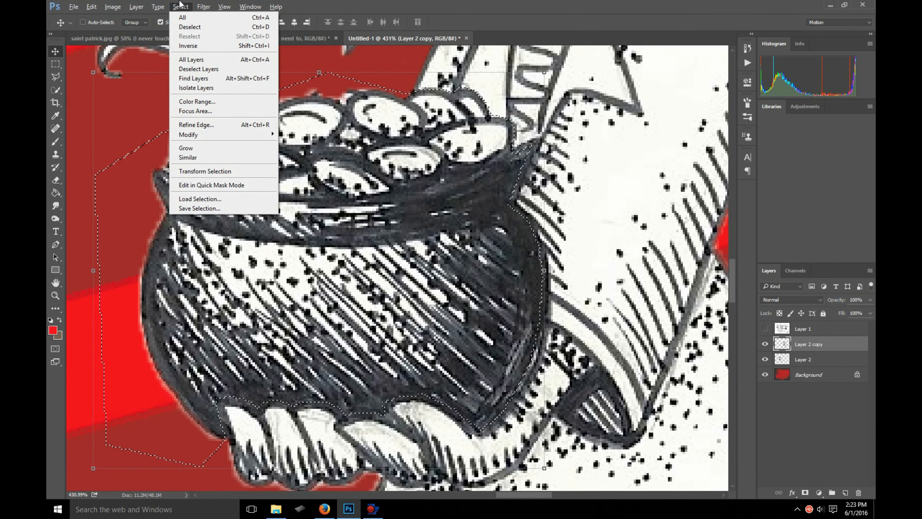
pyautogui.moveTo(191, 135)
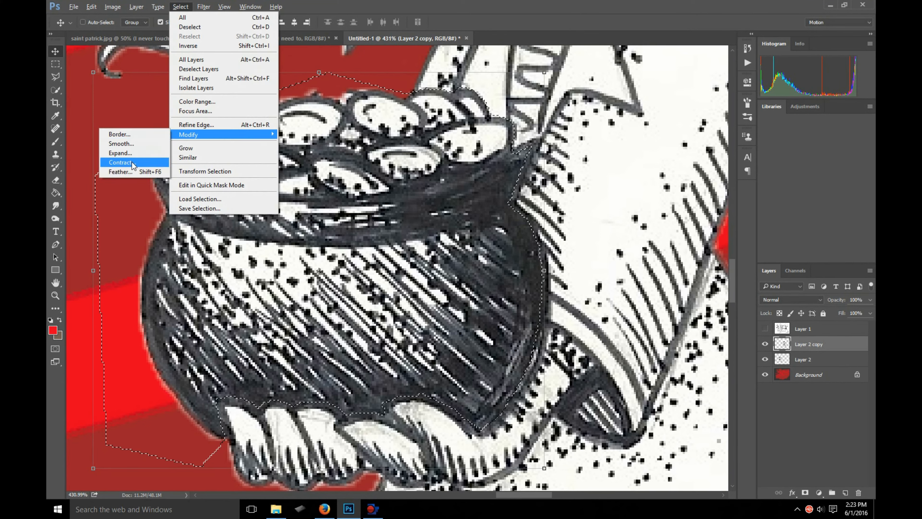
pyautogui.click(123, 171)
pyautogui.write('0.3')
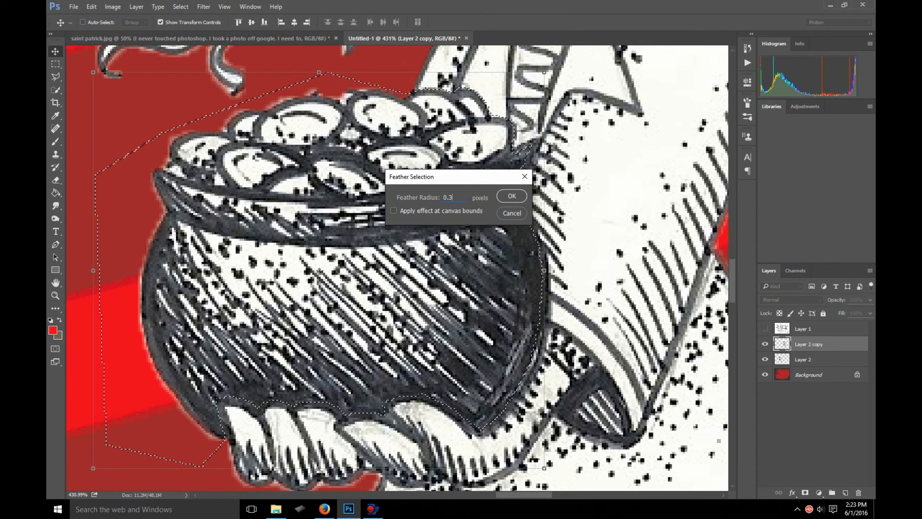
pyautogui.click(512, 196)
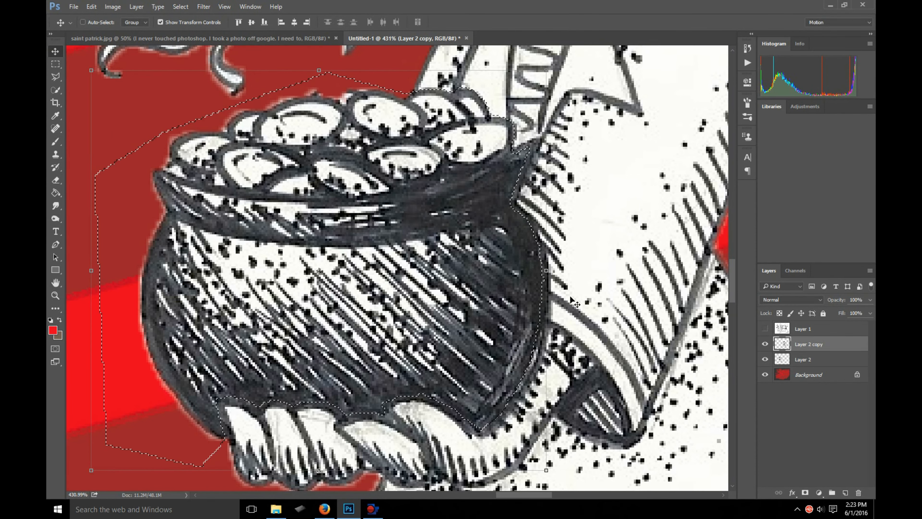
# - Move the feathered pot of gold out from the leprechaun's body and place it over the fingertips of the outstretched hand
pyautogui.moveTo(453, 285); pyautogui.dragTo(354, 256)
pyautogui.scroll(4, 546, 220)
pyautogui.scroll(-2, 519, 204)
pyautogui.scroll(-8, 473, 256)
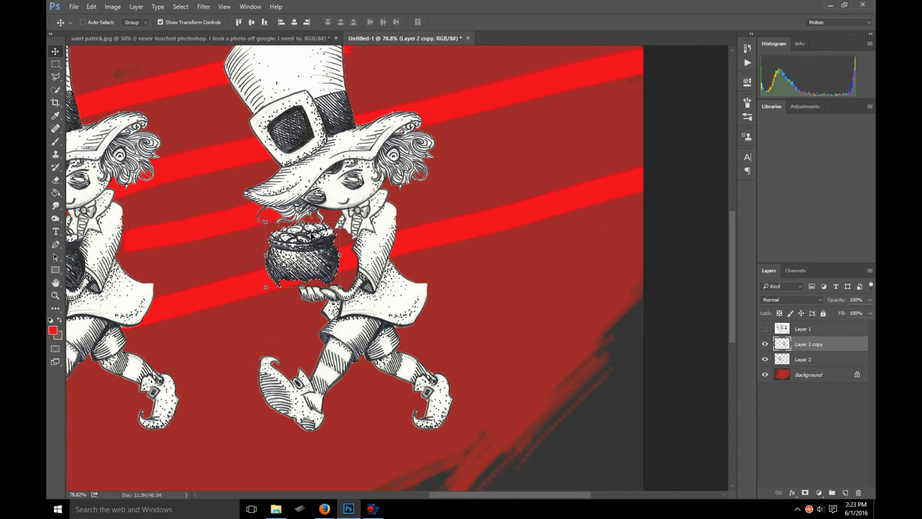
pyautogui.moveTo(311, 235); pyautogui.dragTo(272, 263)
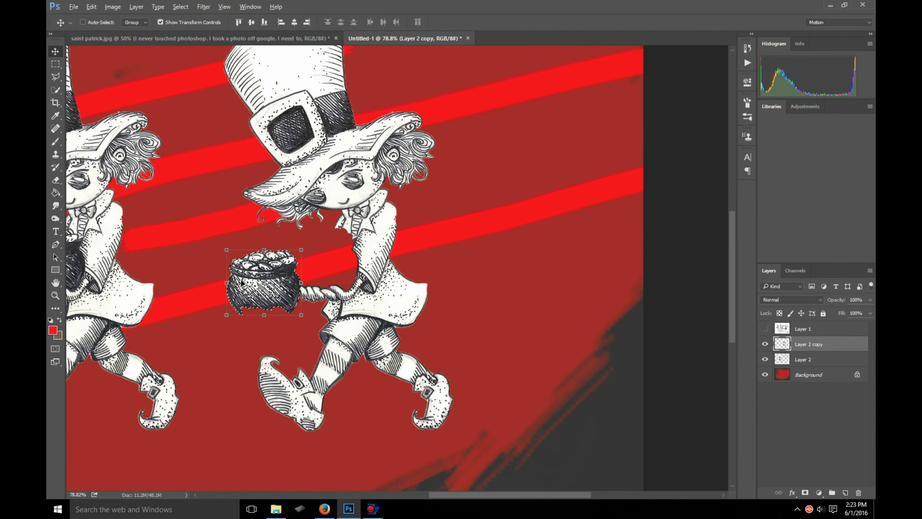
pyautogui.scroll(5, 204, 281)
pyautogui.moveTo(314, 294); pyautogui.dragTo(362, 280)
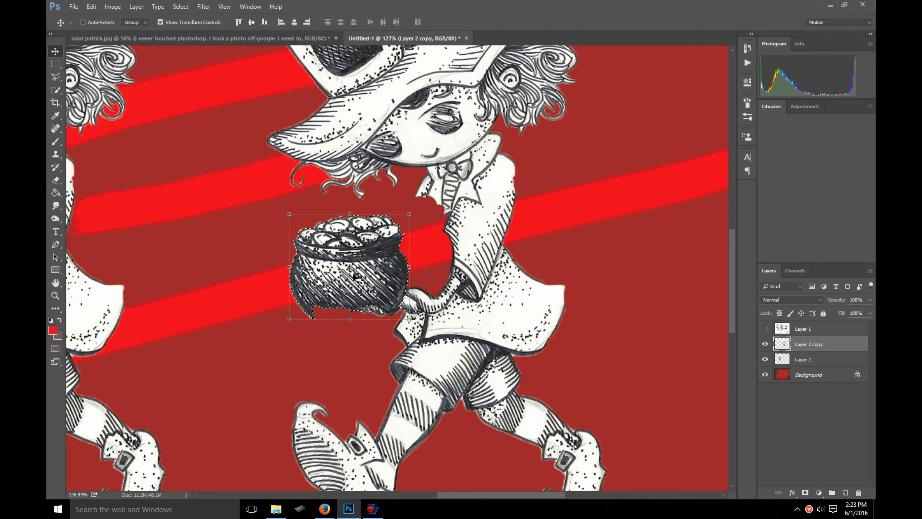
# - Try cutting the selected pot of gold out of Layer 2 copy, and undo the cut
pyautogui.click(766, 344)
pyautogui.click(764, 345)
pyautogui.click(91, 6)
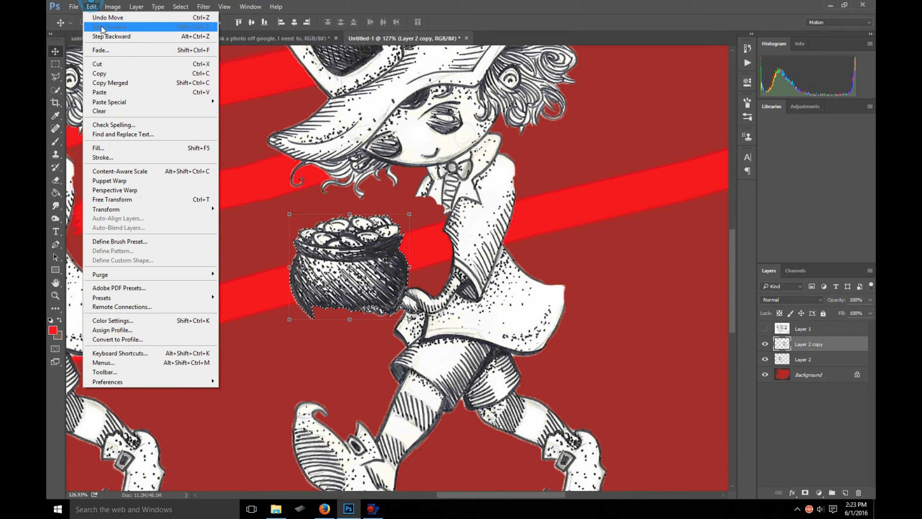
pyautogui.click(107, 64)
pyautogui.click(91, 6)
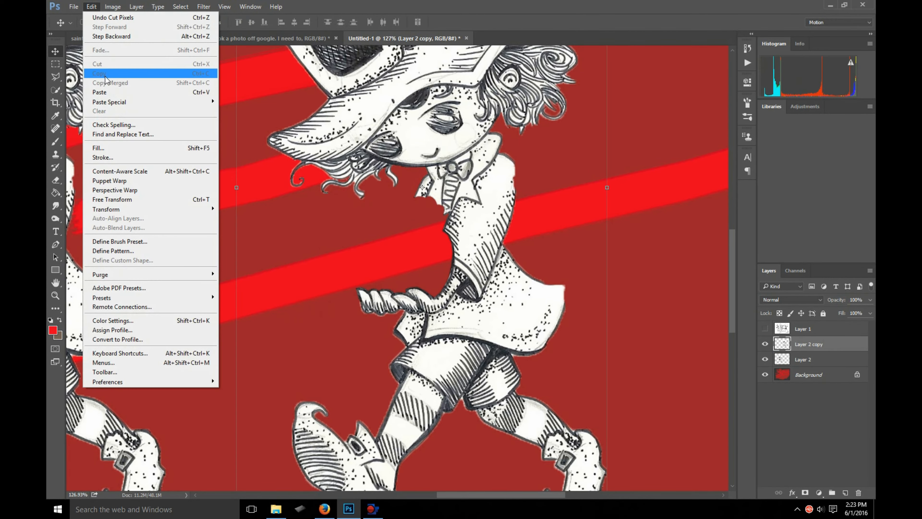
pyautogui.moveTo(110, 104)
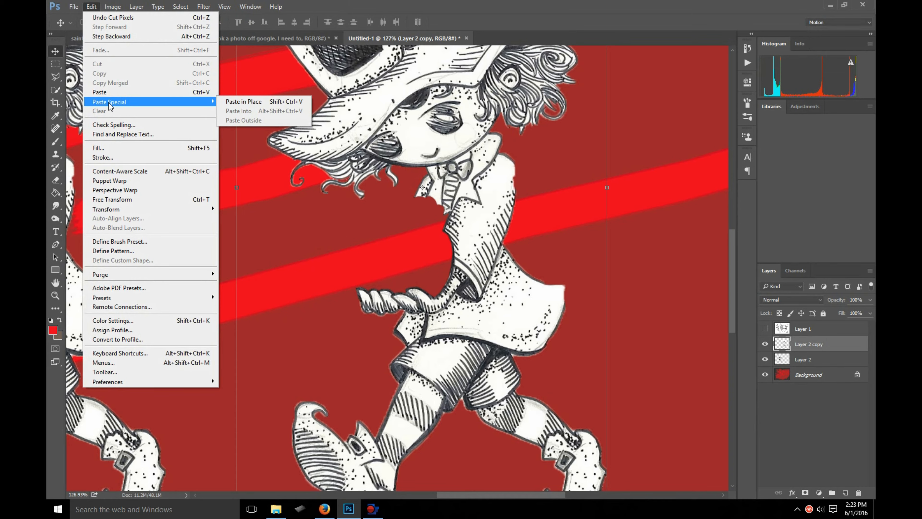
pyautogui.click(112, 17)
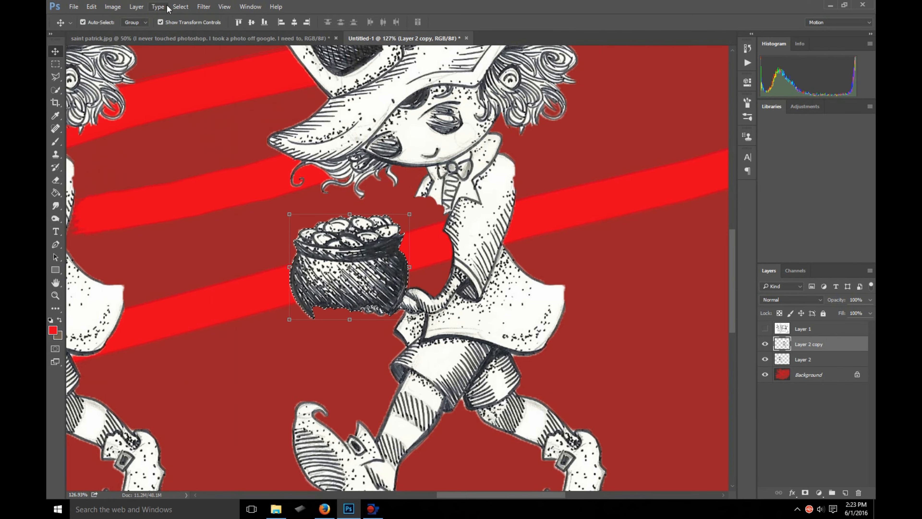
# - Cut the selected pot of gold out of Layer 2 copy, then try a regular paste and undo it
pyautogui.click(91, 6)
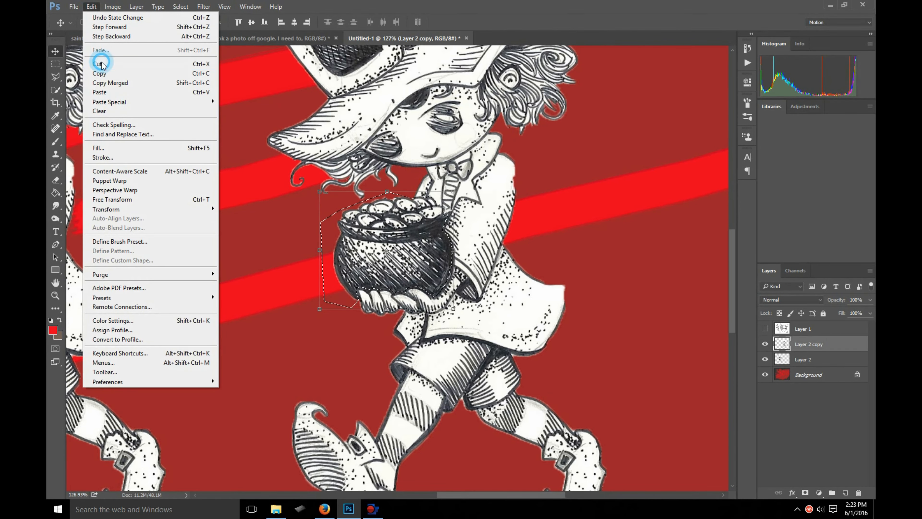
pyautogui.click(105, 65)
pyautogui.click(88, 5)
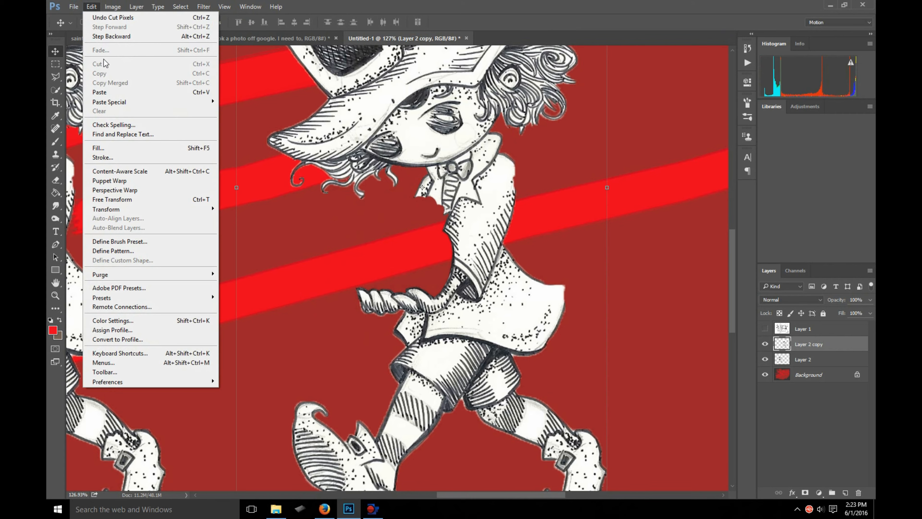
pyautogui.click(121, 93)
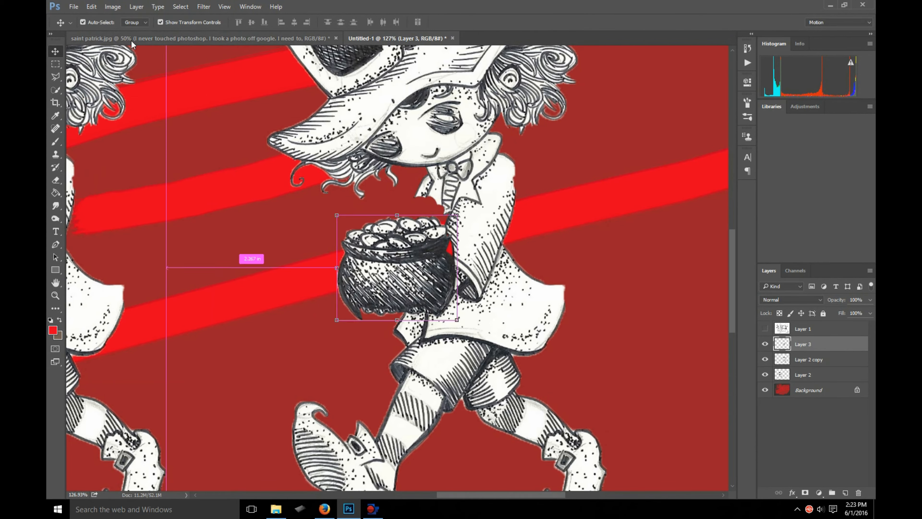
pyautogui.hotkey('ctrl', 'z')
# - Paste the cut pot of gold in place on its own new layer
pyautogui.click(91, 7)
pyautogui.moveTo(106, 103)
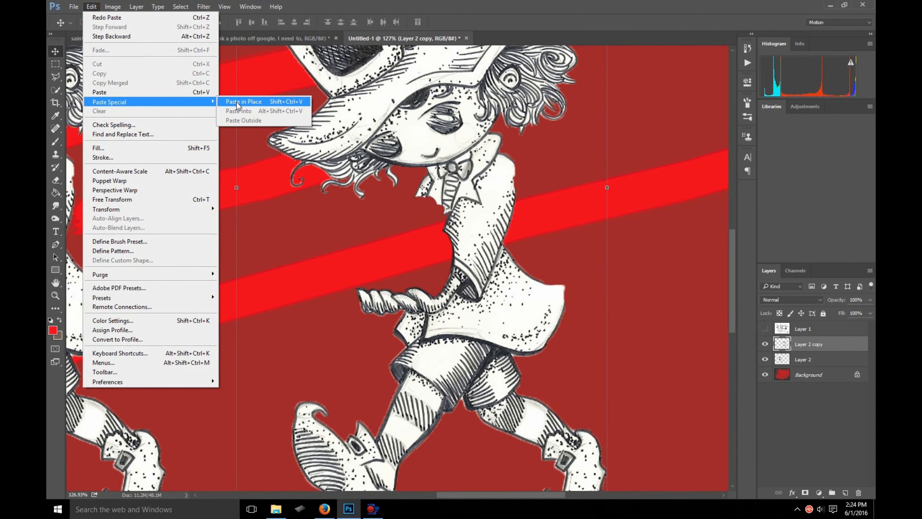
pyautogui.click(240, 102)
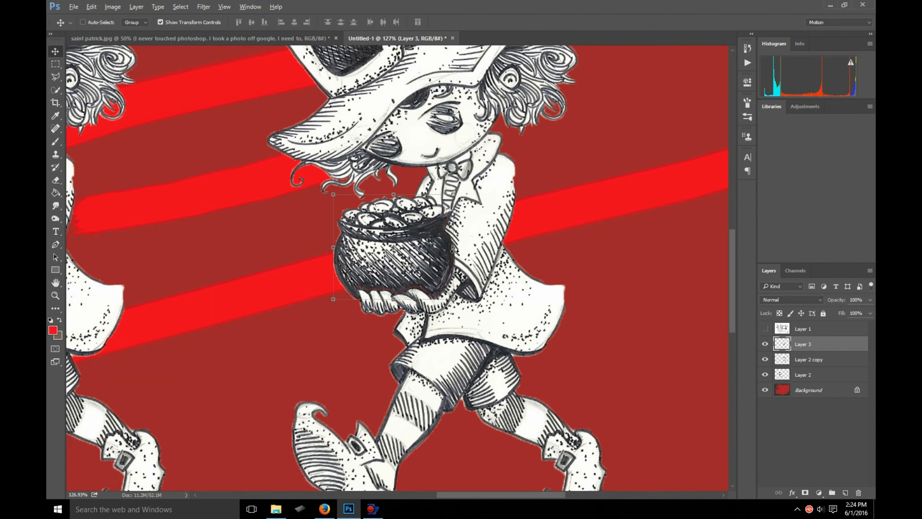
# - Examine the seam between the pasted pot of gold and the leprechaun's hands and sleeve
pyautogui.scroll(10, 397, 289)
pyautogui.scroll(5, 369, 323)
pyautogui.scroll(-5, 367, 328)
pyautogui.moveTo(250, 248); pyautogui.dragTo(232, 212)
pyautogui.hotkey('ctrl', 'z')
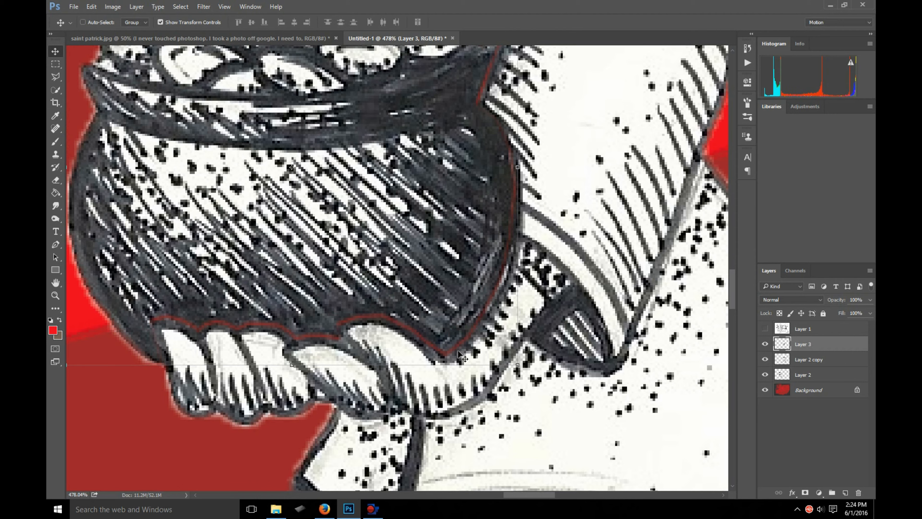
pyautogui.scroll(3, 500, 134)
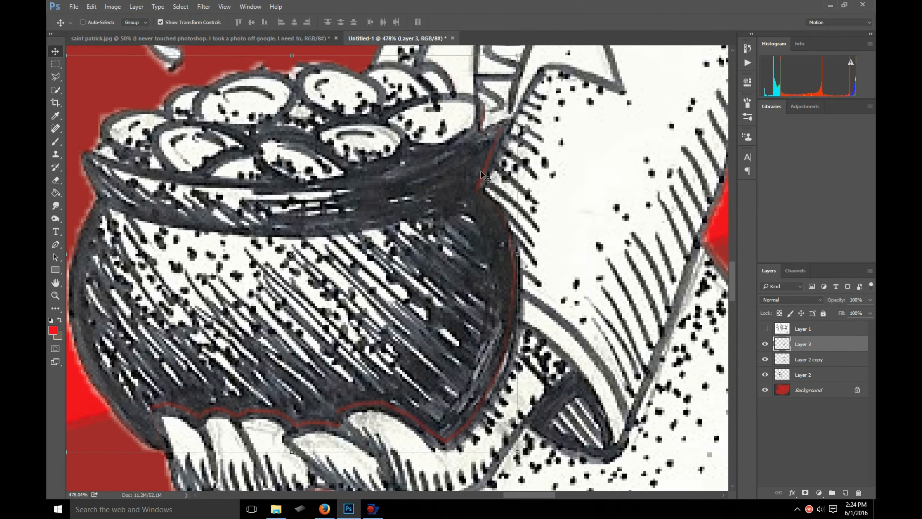
pyautogui.scroll(-5, 283, 231)
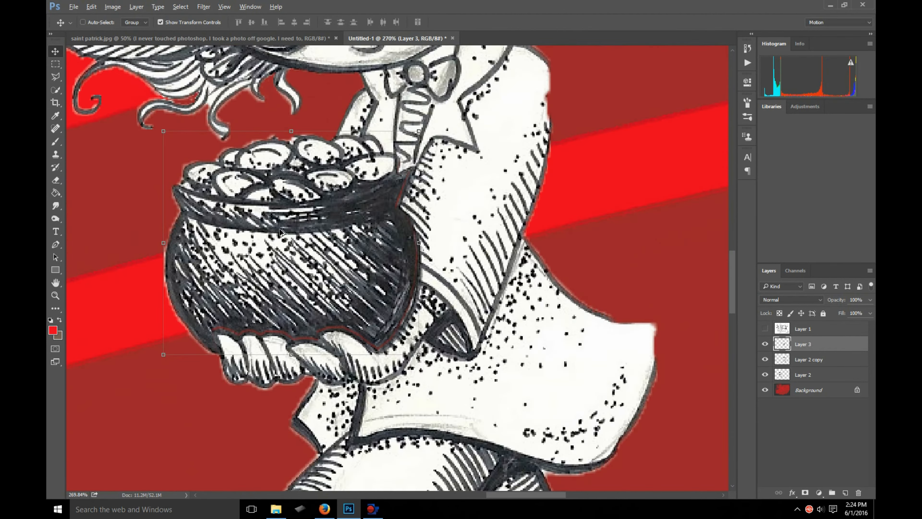
pyautogui.click(204, 7)
pyautogui.moveTo(181, 7)
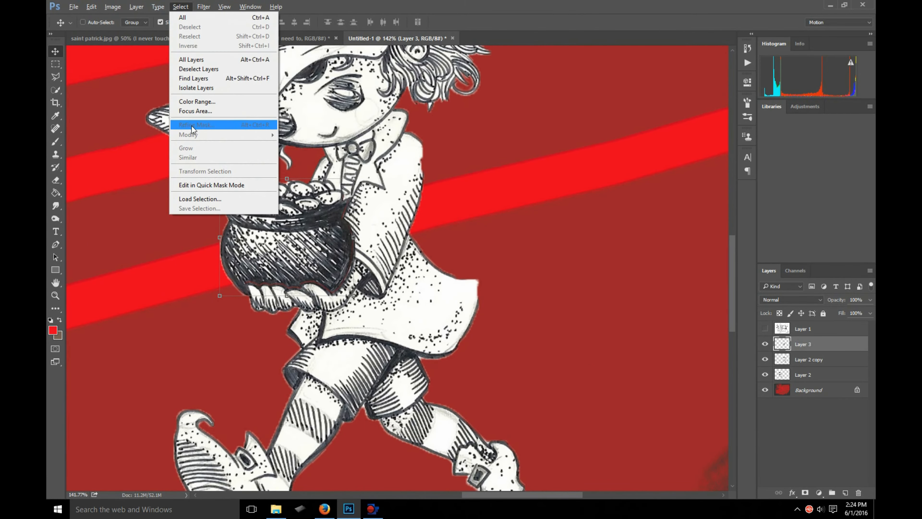
pyautogui.click(442, 4)
pyautogui.scroll(1, 163, 245)
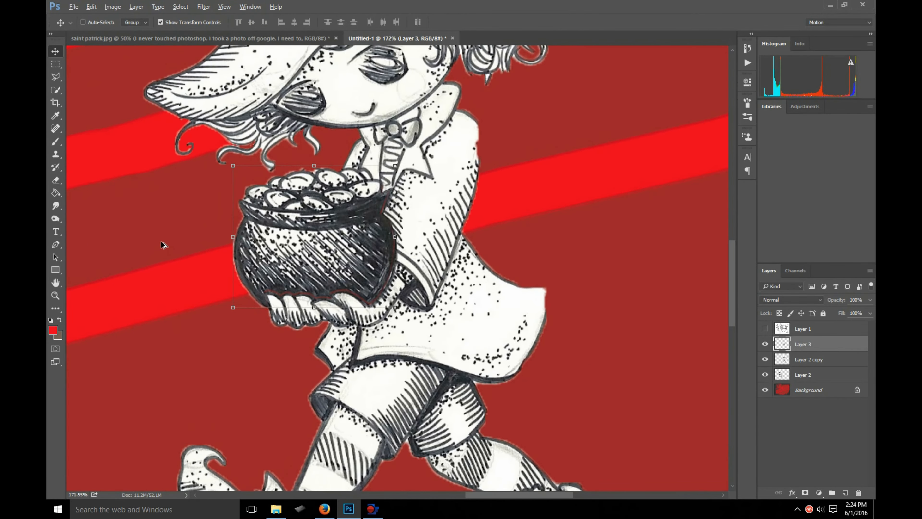
# - Move the pot of gold out of the leprechaun's hands to the empty red area behind his back
pyautogui.scroll(-3, 329, 350)
pyautogui.moveTo(304, 275); pyautogui.dragTo(513, 254)
pyautogui.scroll(6, 520, 266)
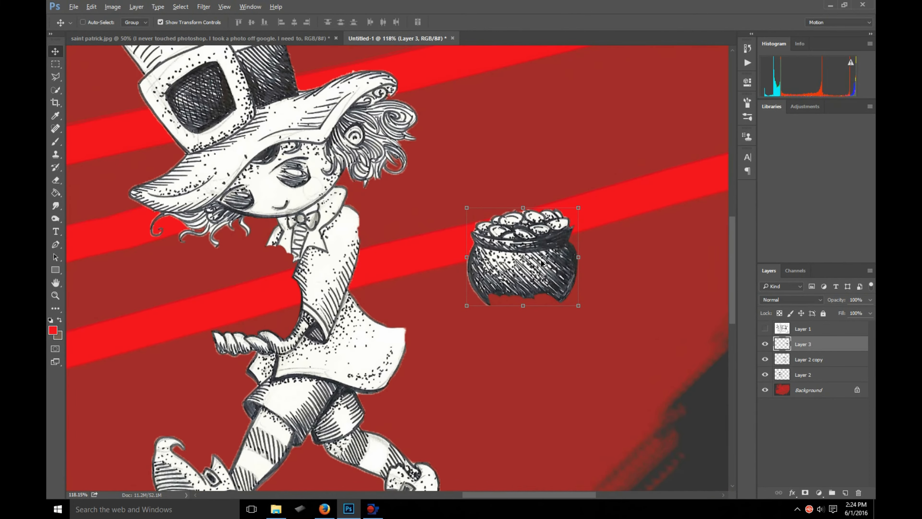
pyautogui.scroll(2, 549, 330)
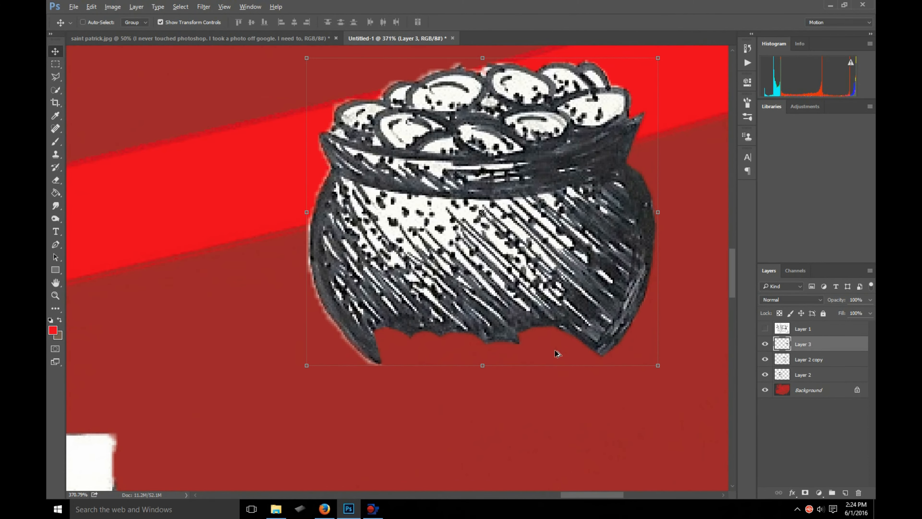
pyautogui.scroll(-3, 537, 297)
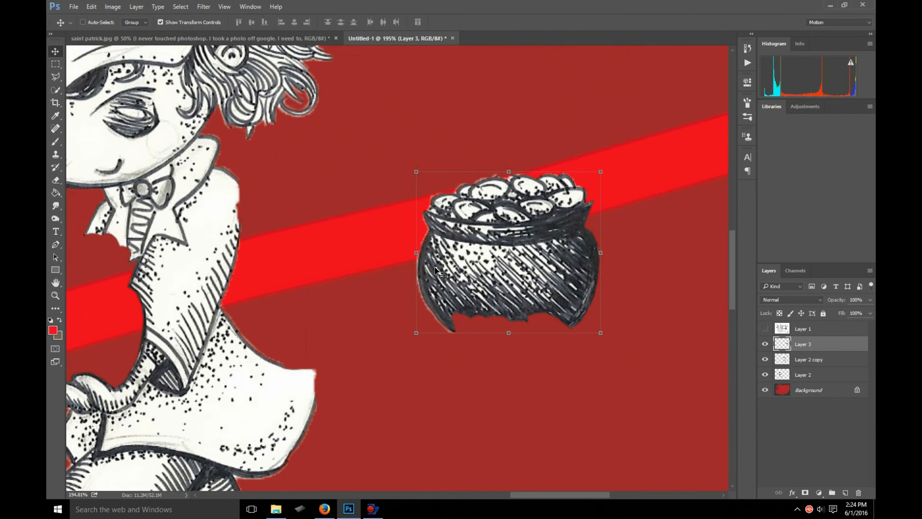
# - Select the lower right part of the pot with the Polygonal Lasso and copy it onto a new layer
pyautogui.scroll(3, 610, 322)
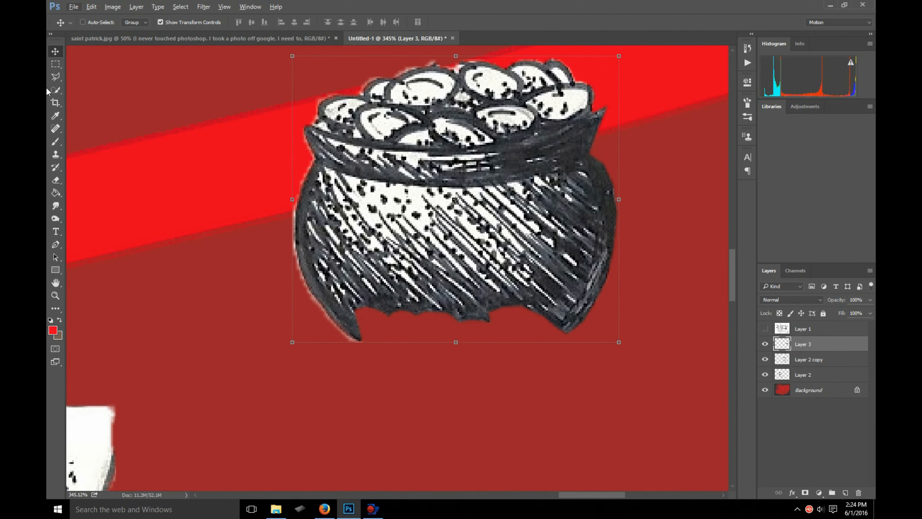
pyautogui.click(52, 78)
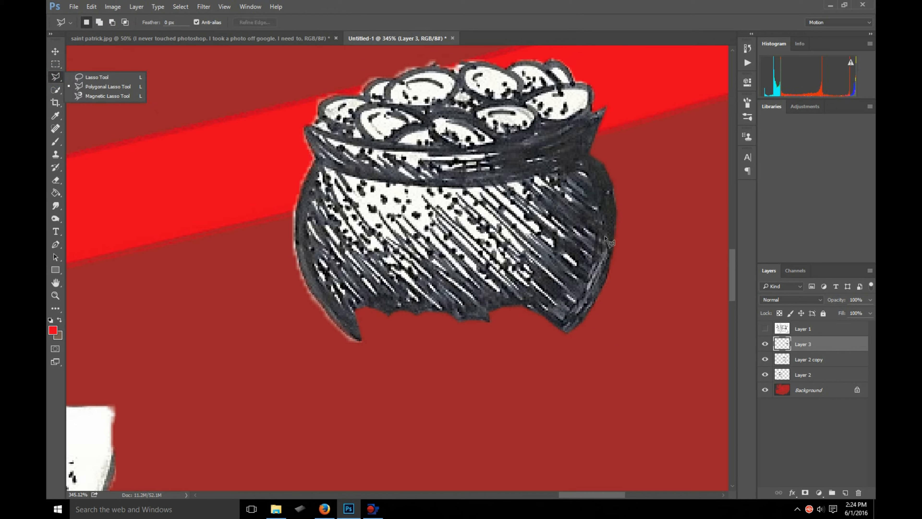
pyautogui.click(620, 175)
pyautogui.click(495, 198)
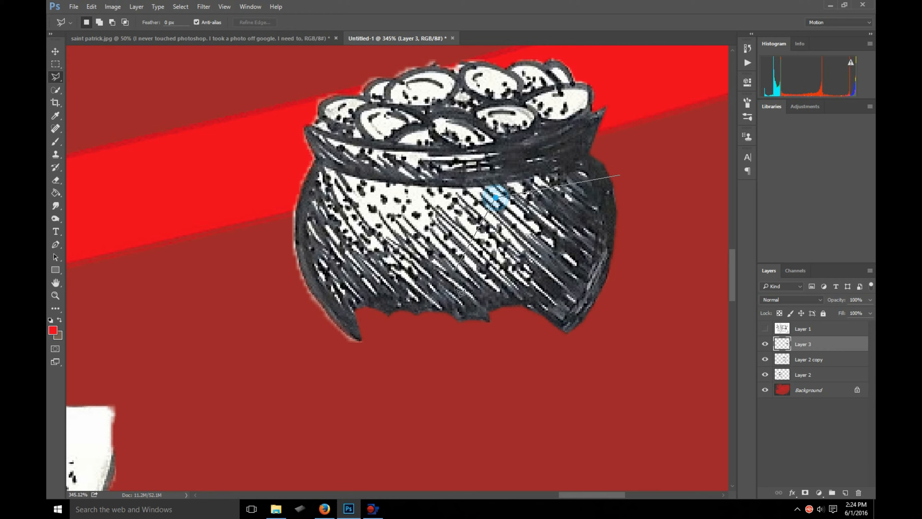
pyautogui.click(500, 298)
pyautogui.click(598, 329)
pyautogui.doubleClick(644, 242)
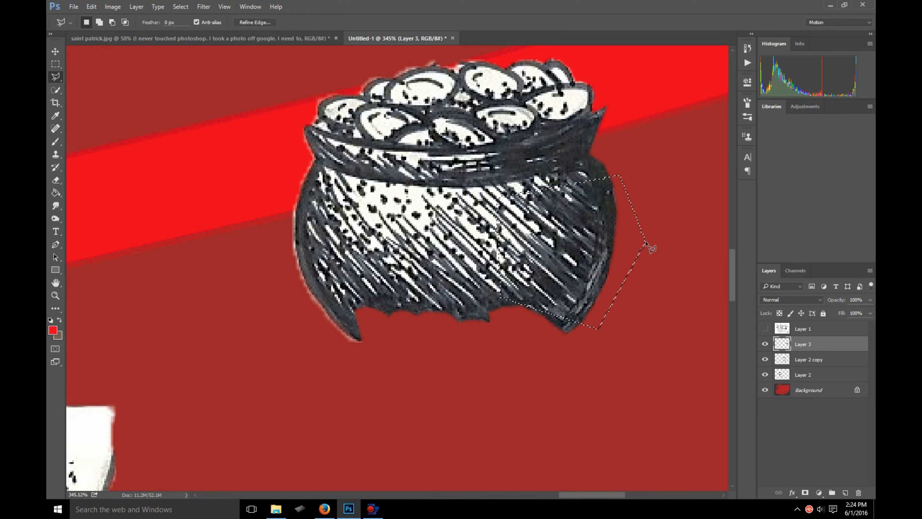
pyautogui.hotkey('ctrl', 'j')
# - Rotate the copied pot piece and fit it over the lower right of the pot's missing base
pyautogui.click(55, 51)
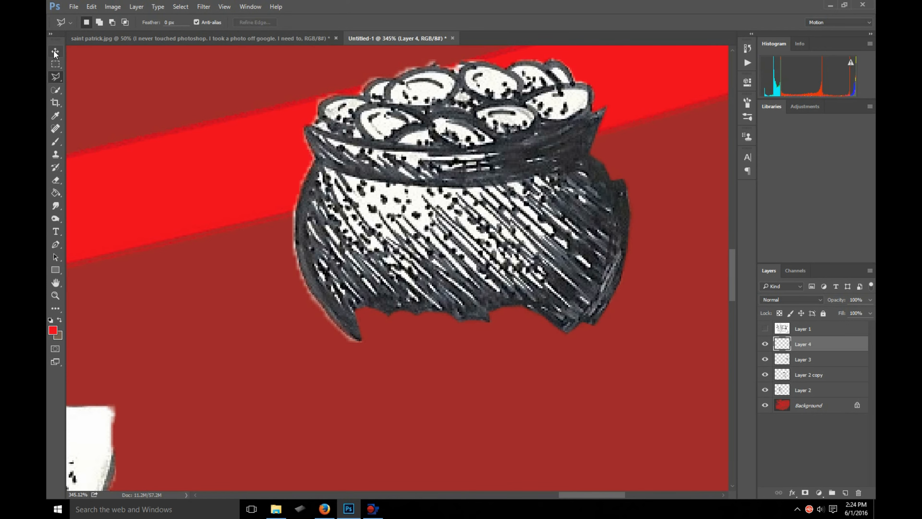
pyautogui.moveTo(603, 198); pyautogui.dragTo(539, 278)
pyautogui.moveTo(573, 247); pyautogui.dragTo(537, 329)
pyautogui.press('Return')
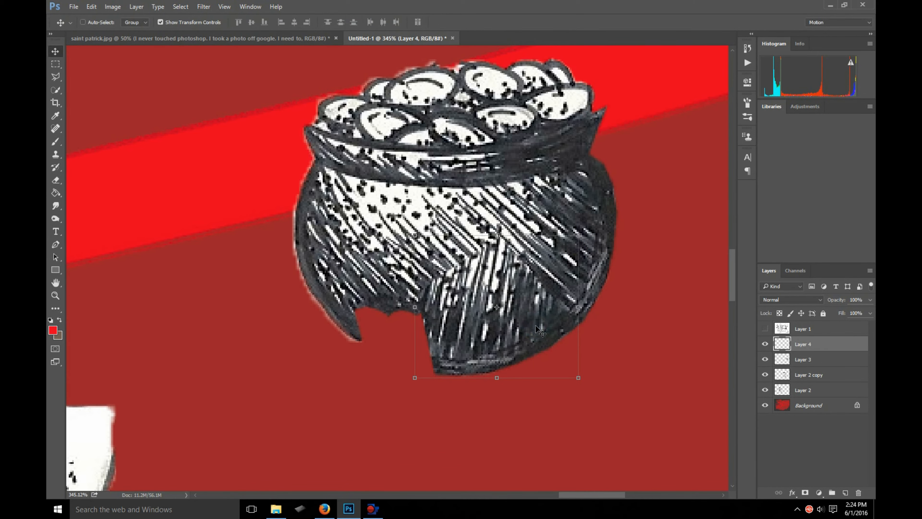
# - Paste another copy of the pot piece, rotate it and fit it over the gap at the pot's lower left
pyautogui.hotkey('ctrl', 'v')
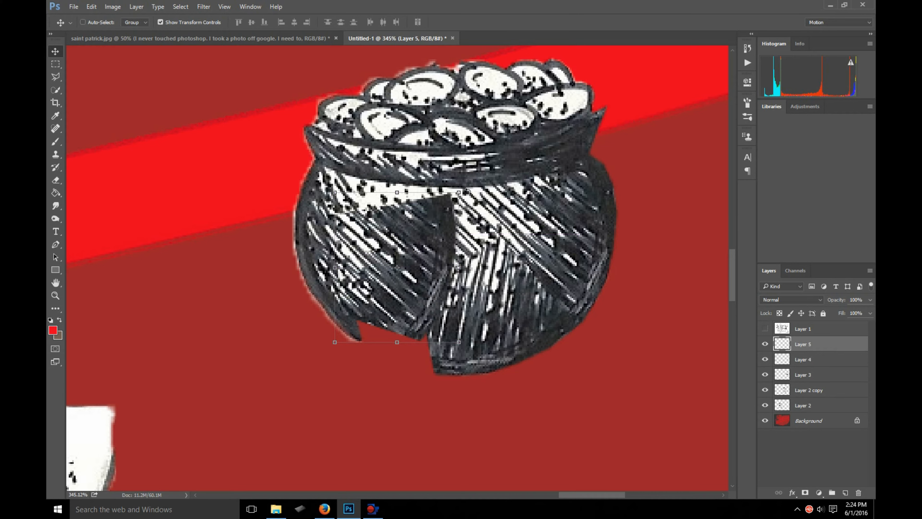
pyautogui.moveTo(469, 192); pyautogui.dragTo(471, 388)
pyautogui.moveTo(397, 268)
pyautogui.mouseDown()
pyautogui.moveTo(395, 327)
pyautogui.moveTo(396, 283)
pyautogui.mouseUp()
pyautogui.moveTo(417, 271); pyautogui.dragTo(416, 307)
pyautogui.press('Return')
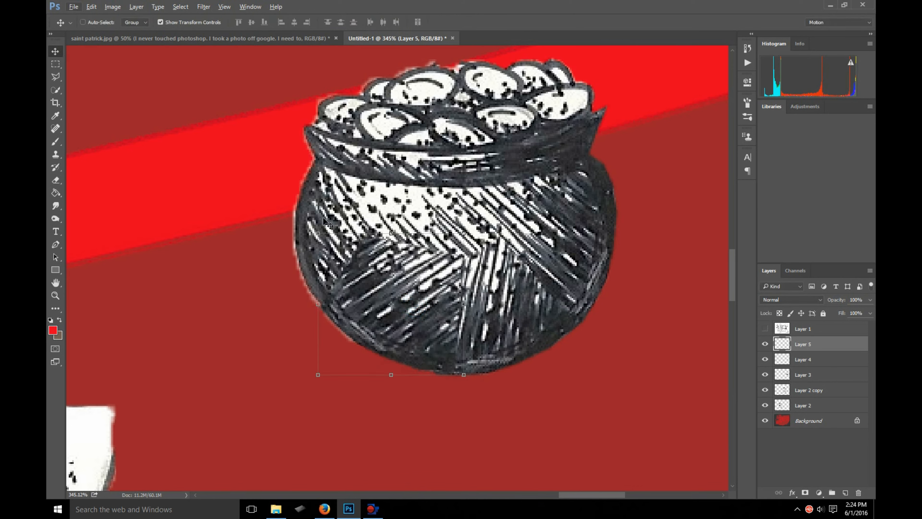
# - Set the Eraser brush size to 61 and soften the upper edge of the lower left patch on Layer 5
pyautogui.click(56, 179)
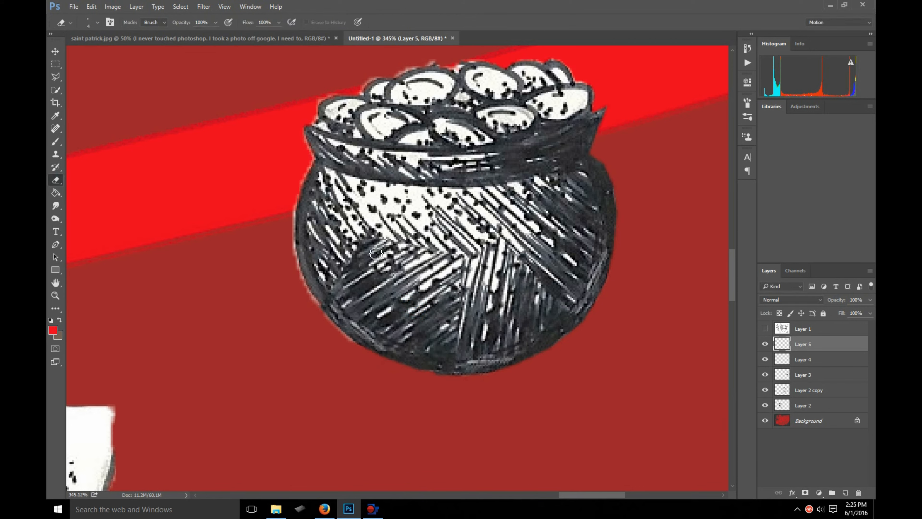
pyautogui.rightClick(433, 271)
pyautogui.moveTo(504, 292)
pyautogui.mouseDown()
pyautogui.moveTo(461, 301)
pyautogui.moveTo(501, 293)
pyautogui.mouseUp()
pyautogui.moveTo(315, 257)
pyautogui.mouseDown()
pyautogui.moveTo(382, 179)
pyautogui.moveTo(421, 188)
pyautogui.mouseUp()
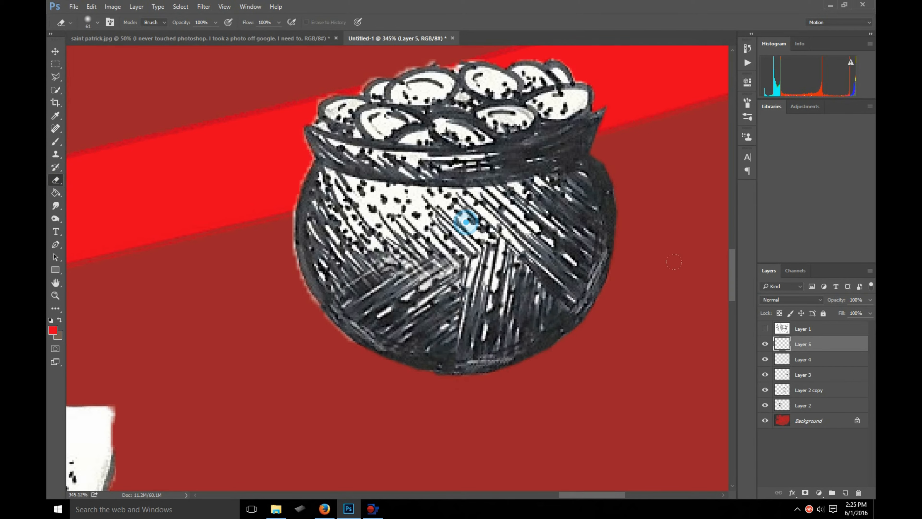
# - Identify the patches by toggling layer visibility, and erase the hard upper edge of the Layer 4 patch
pyautogui.click(769, 343)
pyautogui.click(769, 343)
pyautogui.click(785, 358)
pyautogui.click(766, 359)
pyautogui.click(767, 359)
pyautogui.moveTo(449, 249); pyautogui.dragTo(545, 294)
pyautogui.scroll(-5, 490, 264)
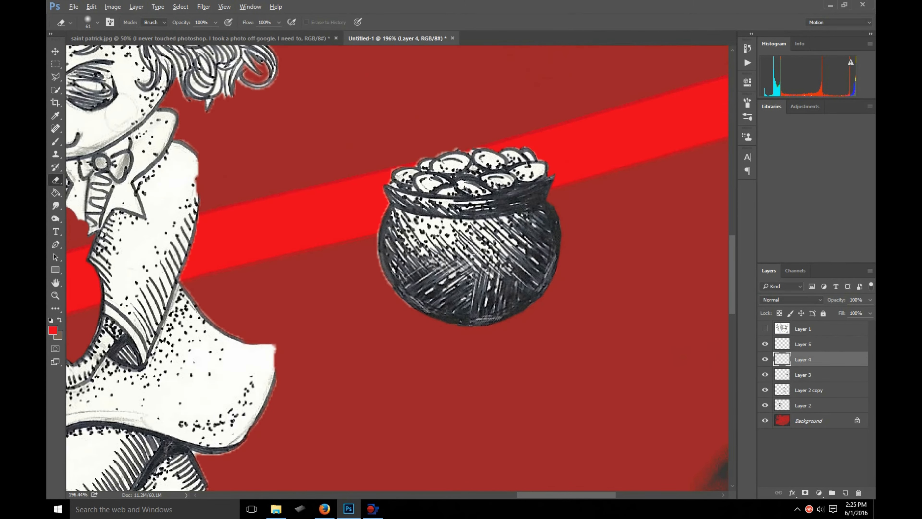
# - Select Layer 5, Layer 4 and Layer 3 together and merge them into one layer
pyautogui.click(55, 53)
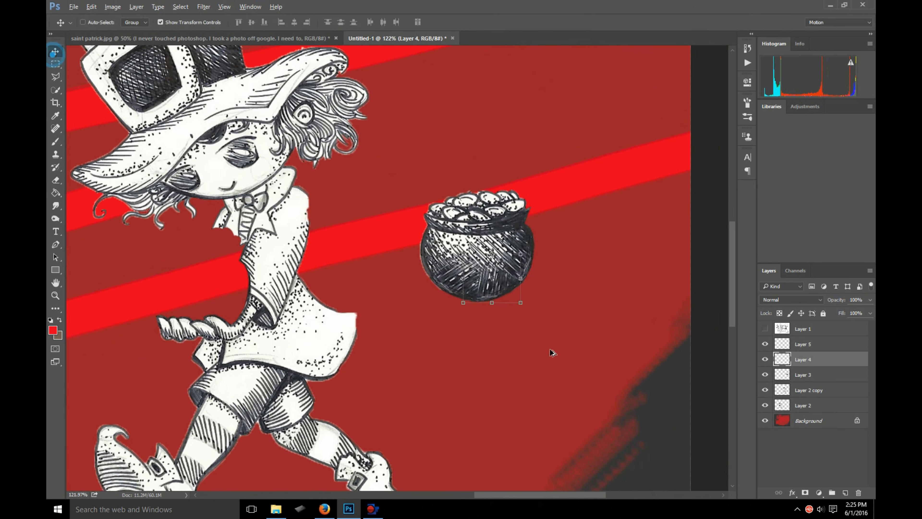
pyautogui.click(805, 344)
pyautogui.keyDown('shift'); pyautogui.click(798, 378); pyautogui.keyUp('shift')
pyautogui.click(767, 376)
pyautogui.click(766, 377)
pyautogui.rightClick(815, 364)
pyautogui.click(846, 359)
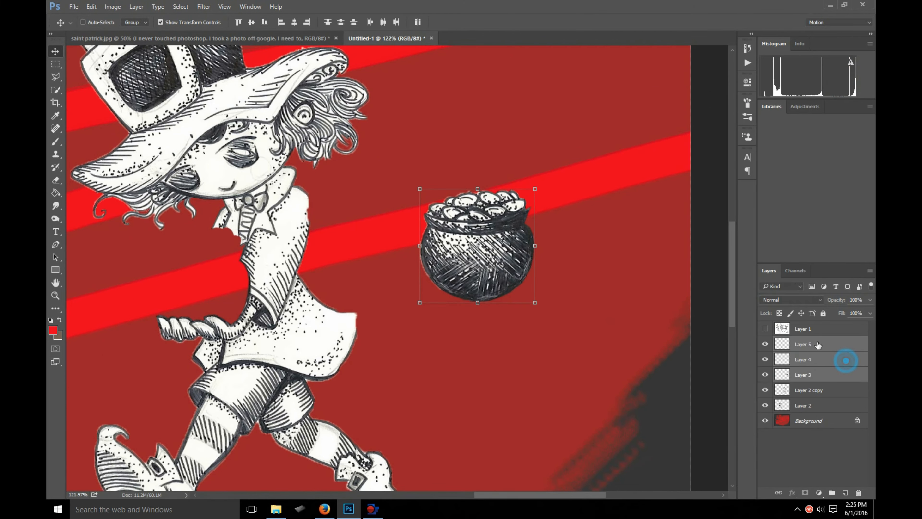
pyautogui.click(818, 345)
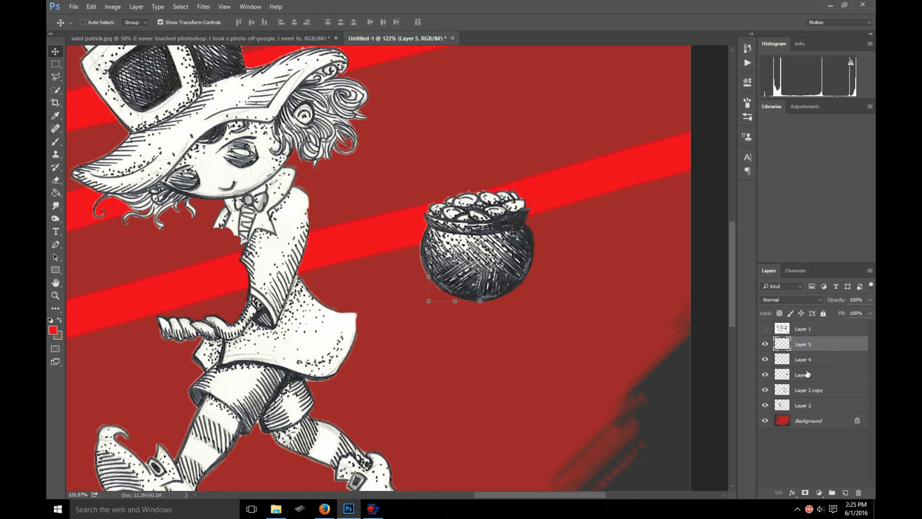
pyautogui.keyDown('shift'); pyautogui.click(807, 375); pyautogui.keyUp('shift')
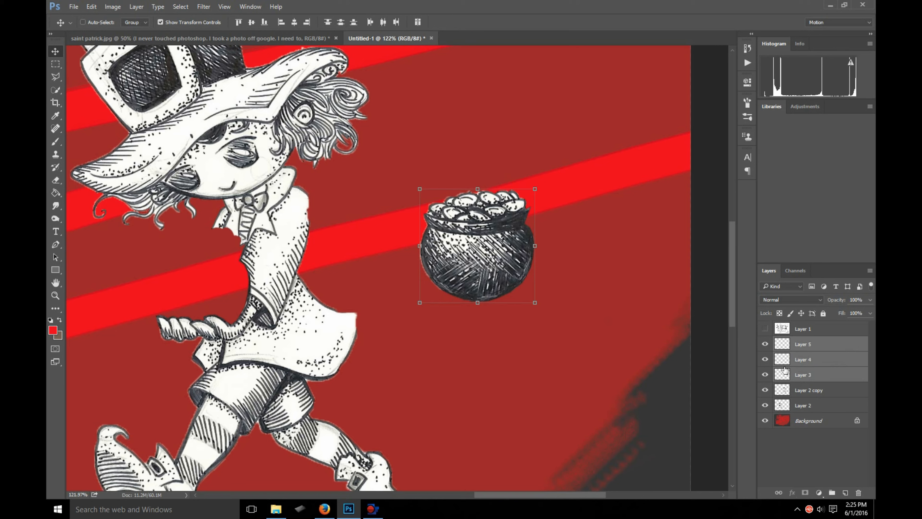
pyautogui.rightClick(816, 356)
pyautogui.rightClick(823, 355)
pyautogui.rightClick(832, 343)
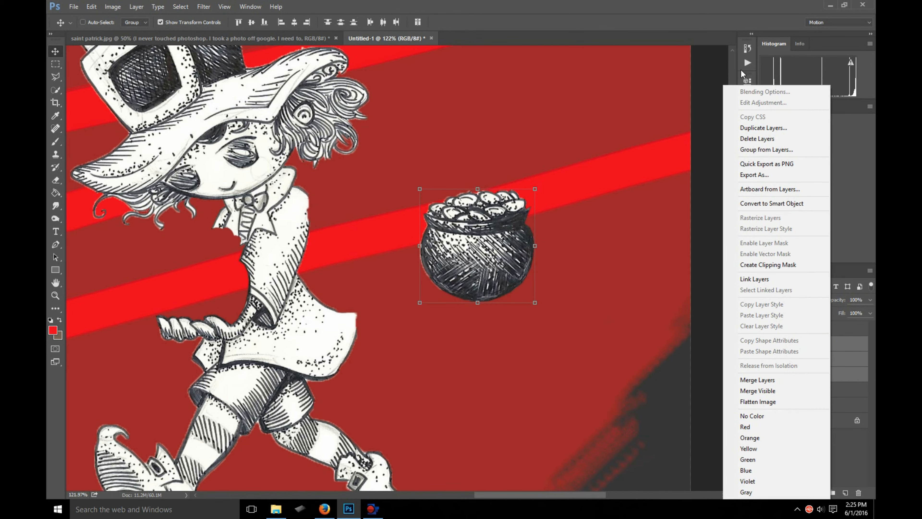
pyautogui.click(774, 380)
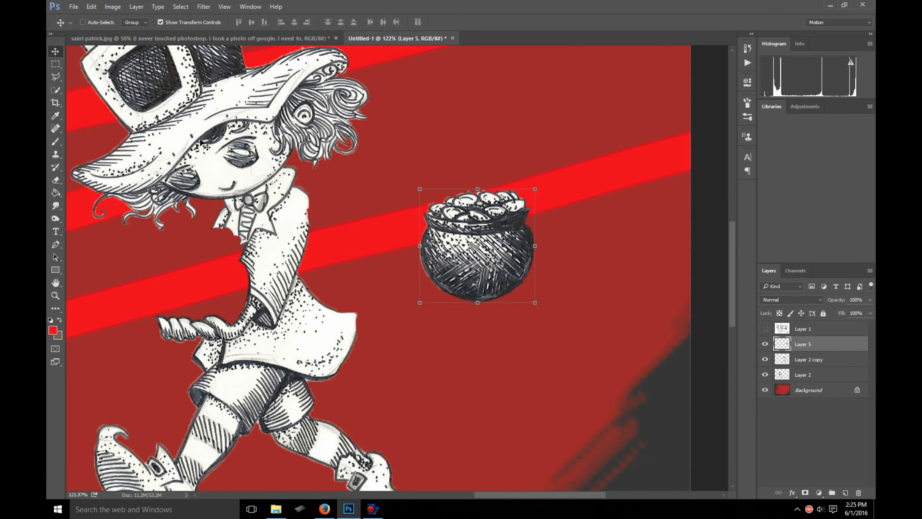
# - Move the merged pot of gold farther from the leprechaun and enlarge it until it covers most of his body
pyautogui.moveTo(501, 277); pyautogui.dragTo(538, 272)
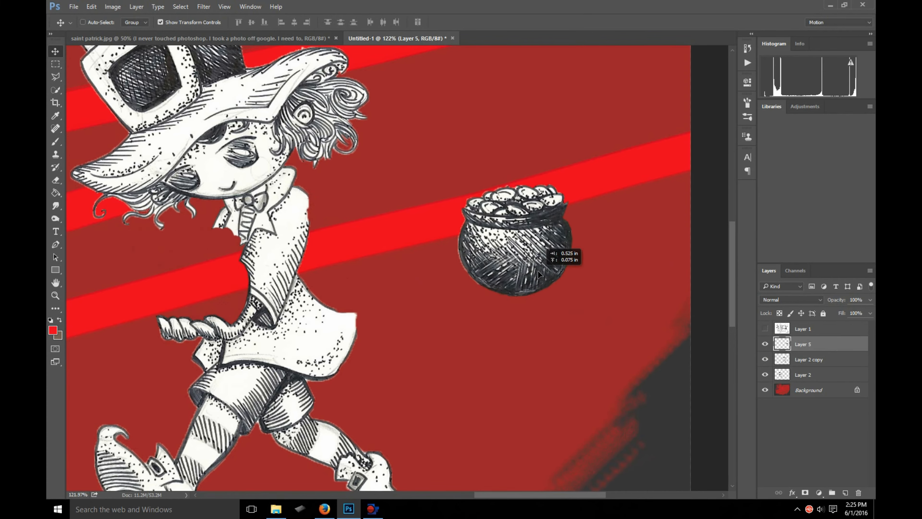
pyautogui.hotkey('ctrl', '0')
pyautogui.scroll(-2, 467, 280)
pyautogui.moveTo(567, 288); pyautogui.dragTo(449, 405)
pyautogui.doubleClick(541, 280)
# - Duplicate the enlarged pot's layer and move the duplicate over the first leprechaun's hat and head
pyautogui.rightClick(826, 343)
pyautogui.click(771, 127)
pyautogui.click(607, 165)
pyautogui.click(565, 298)
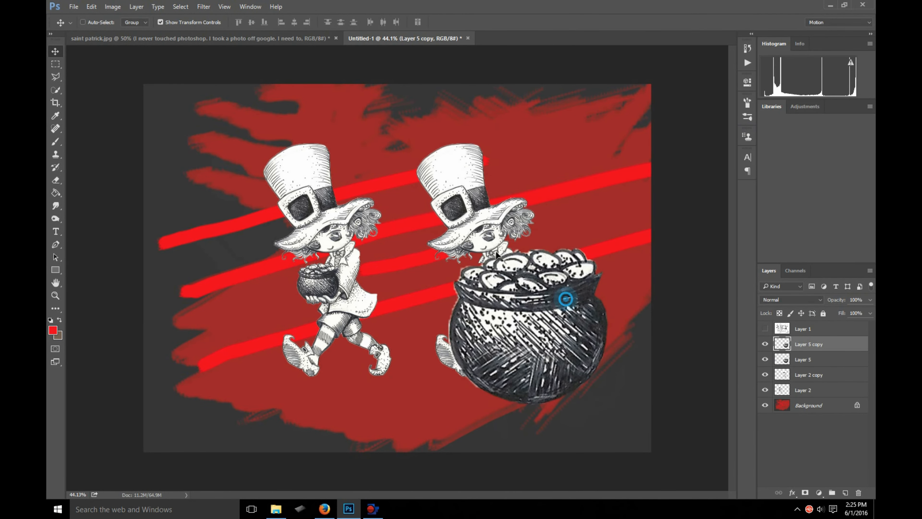
pyautogui.moveTo(565, 299); pyautogui.dragTo(316, 173)
# - Try adding a third pot of gold over the second leprechaun's hat, and delete that duplicate
pyautogui.rightClick(825, 343)
pyautogui.click(742, 127)
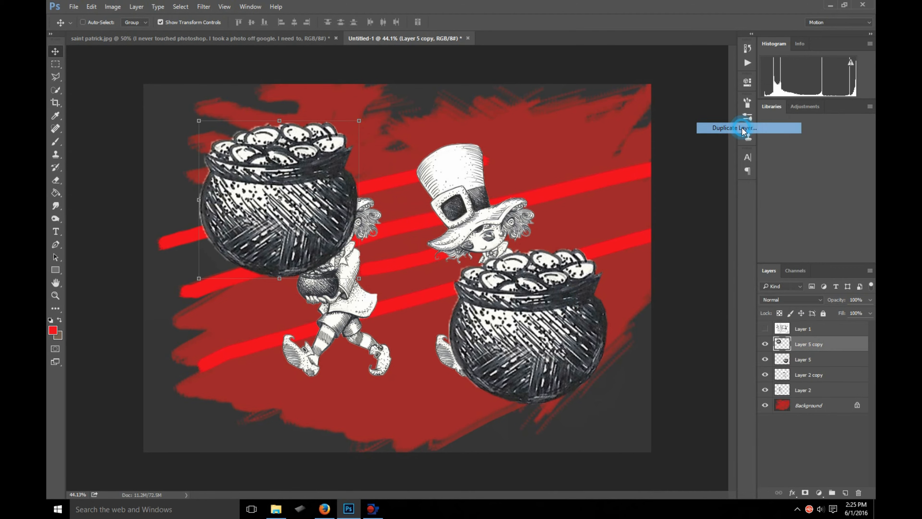
pyautogui.click(607, 164)
pyautogui.moveTo(278, 208); pyautogui.dragTo(467, 164)
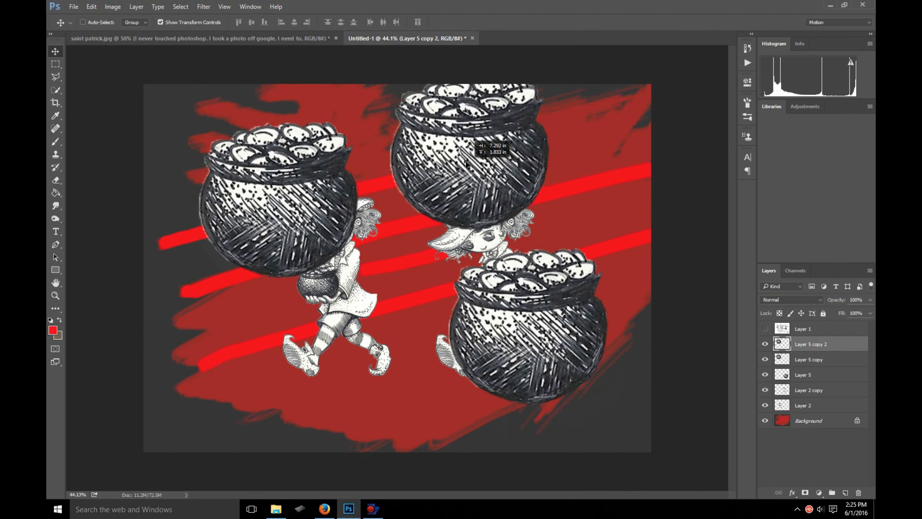
pyautogui.press('Delete')
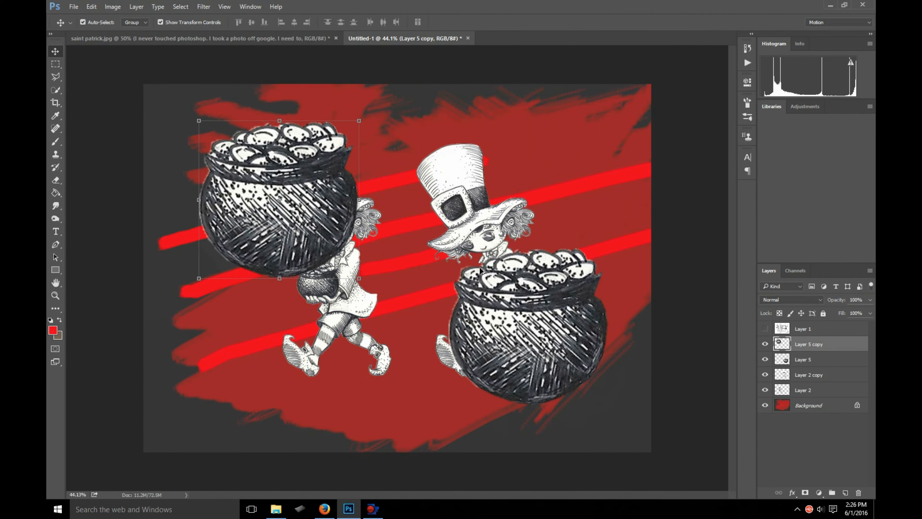
# - Undo the pot of gold's duplication and enlargement, going back to the single small merged pot beside the second leprechaun
pyautogui.hotkey('ctrl', 'alt', 'z')
pyautogui.hotkey('ctrl', 'alt', 'z')
pyautogui.hotkey('ctrl', 'alt', 'z')
pyautogui.scroll(7, 480, 283)
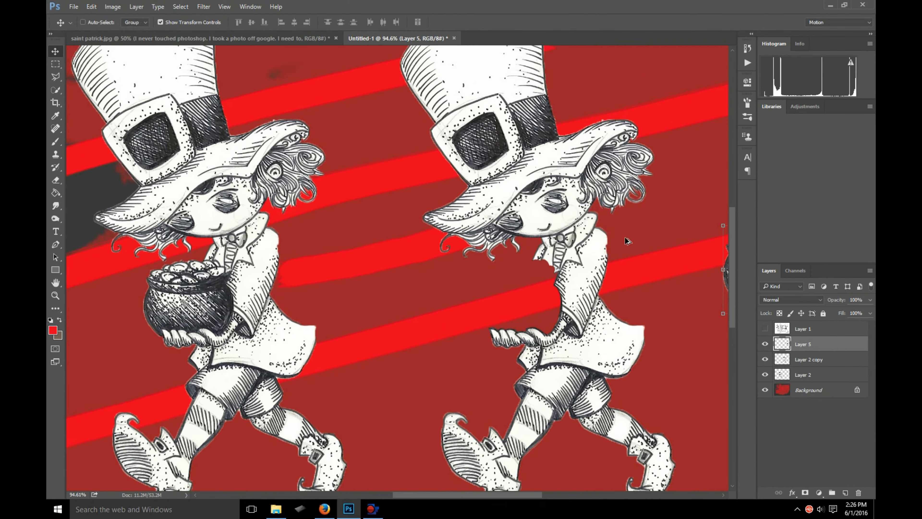
# - Examine the edges of both leprechauns and the separated pot of gold up close against the red background
pyautogui.scroll(5, 624, 238)
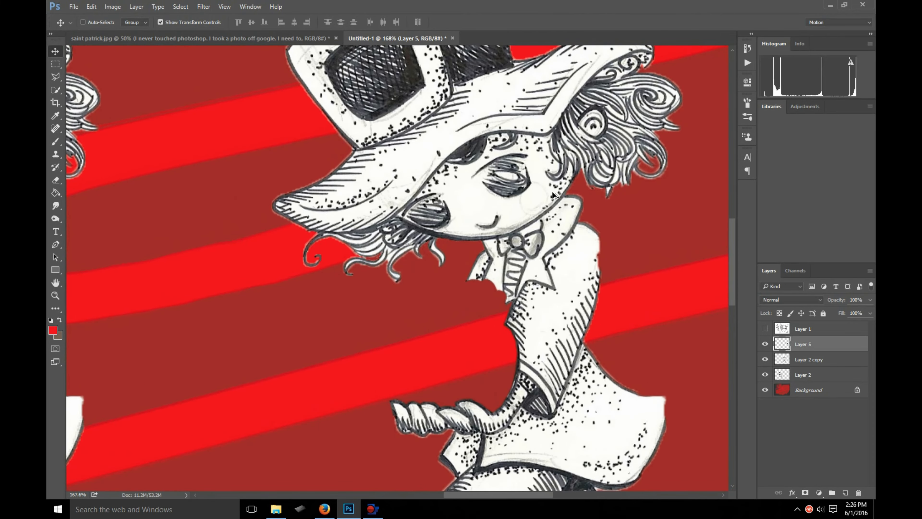
pyautogui.scroll(-5, 554, 195)
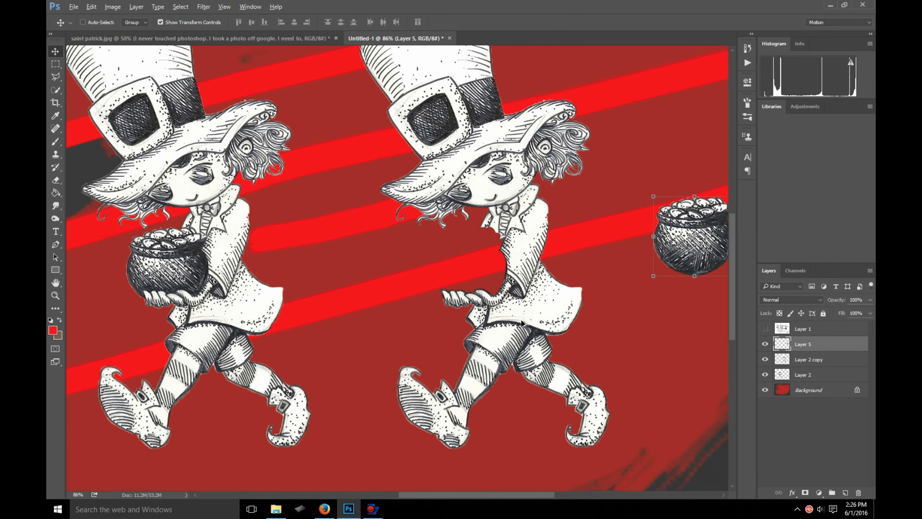
pyautogui.scroll(4, 553, 256)
pyautogui.scroll(-4, 571, 279)
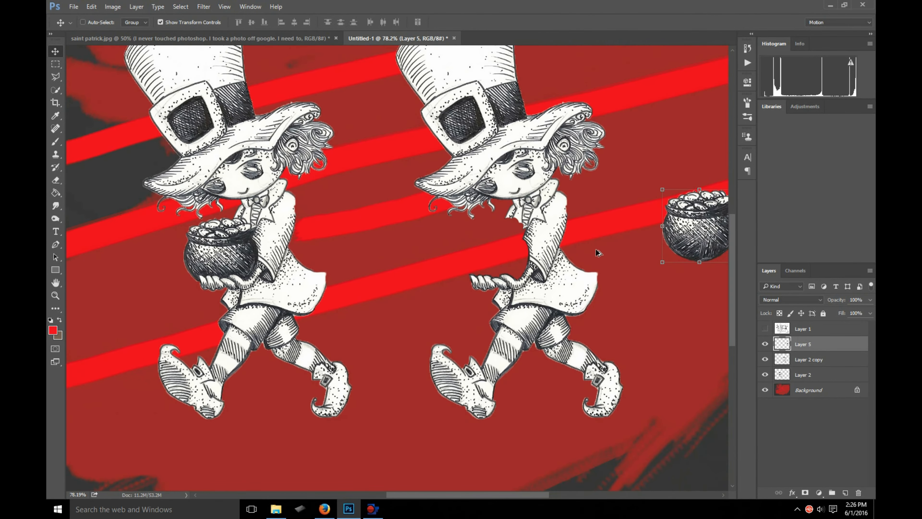
pyautogui.moveTo(527, 500); pyautogui.dragTo(545, 500)
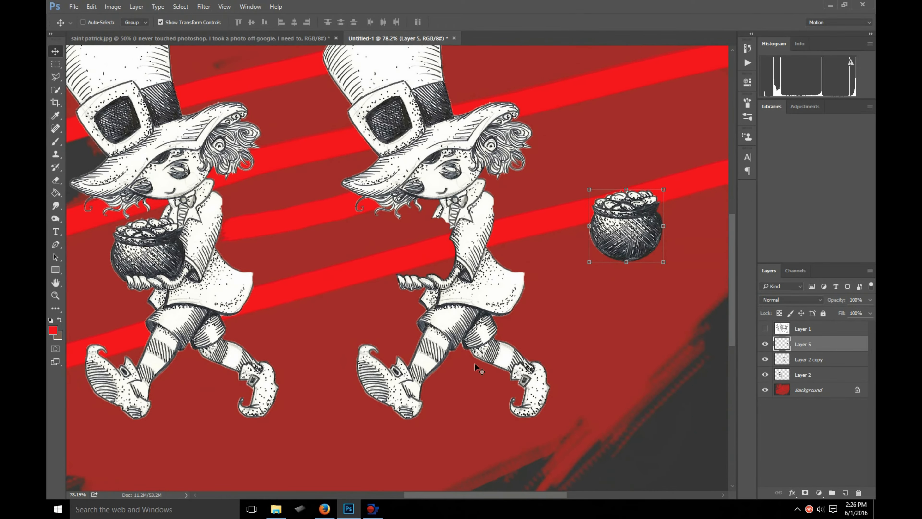
pyautogui.scroll(2, 472, 364)
pyautogui.scroll(2, 395, 146)
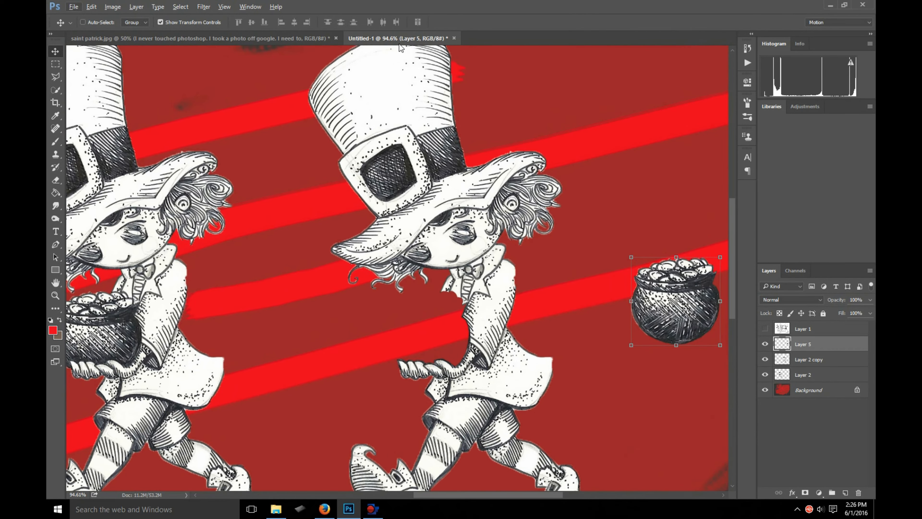
pyautogui.scroll(-2, 432, 147)
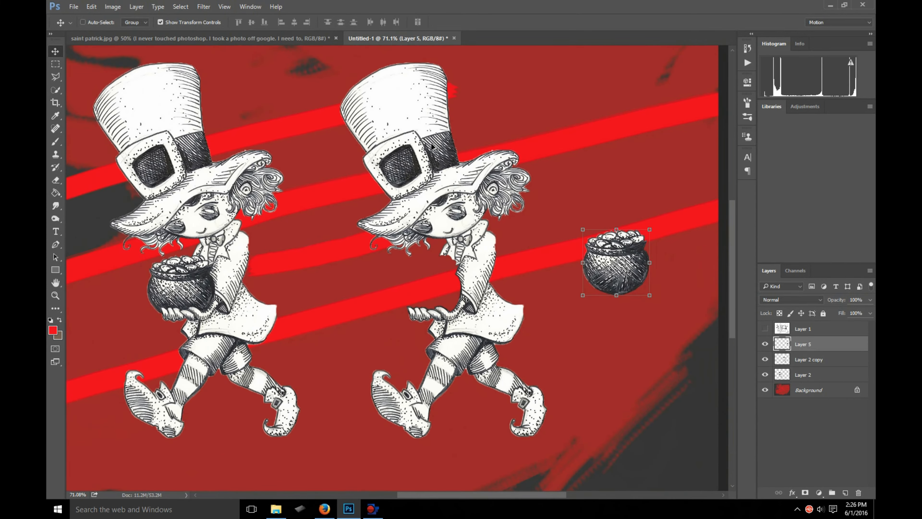
pyautogui.scroll(1, 403, 171)
# - Toggle the visibility of Layer 2 copy and Layer 2 to identify which leprechaun each one holds
pyautogui.click(760, 361)
pyautogui.click(761, 361)
pyautogui.rightClick(832, 363)
pyautogui.click(834, 365)
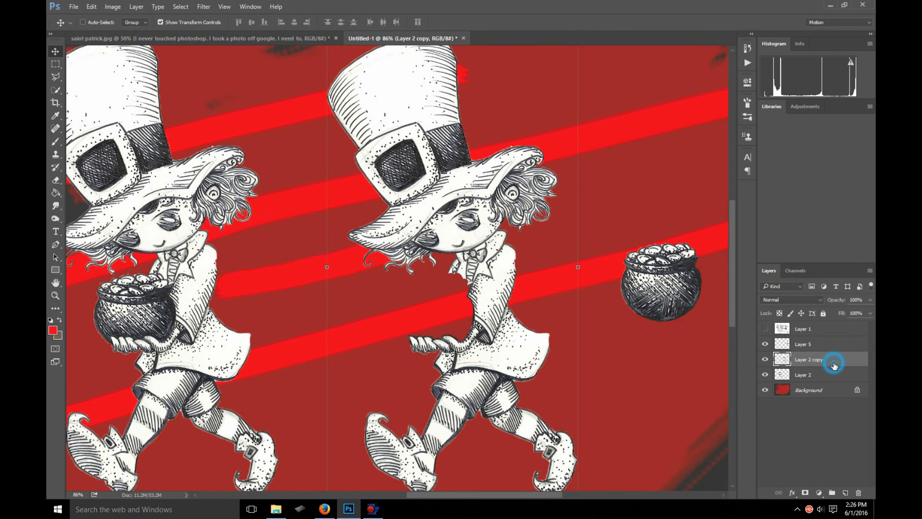
pyautogui.click(765, 359)
pyautogui.click(765, 359)
pyautogui.click(793, 377)
pyautogui.click(765, 374)
pyautogui.click(765, 375)
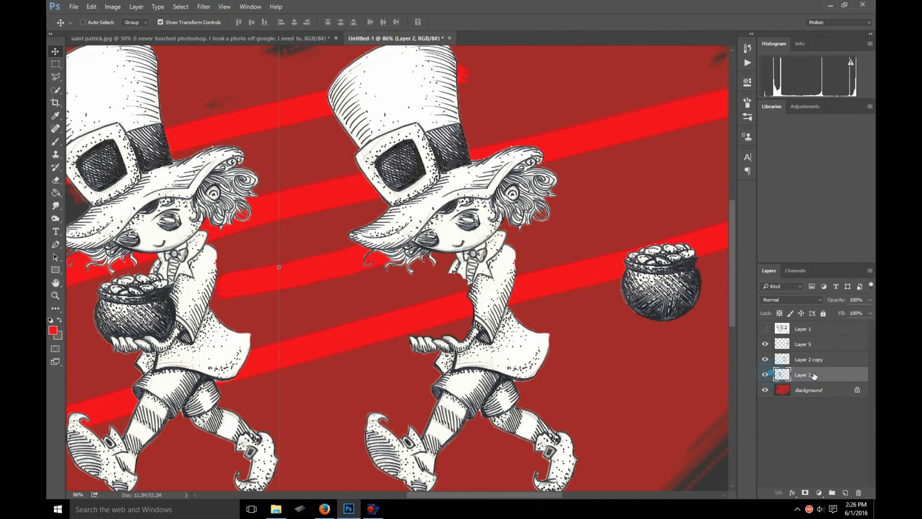
# - Duplicate Layer 2, which holds the leprechaun carrying the pot of gold, keeping the default layer name
pyautogui.moveTo(482, 494); pyautogui.dragTo(426, 494)
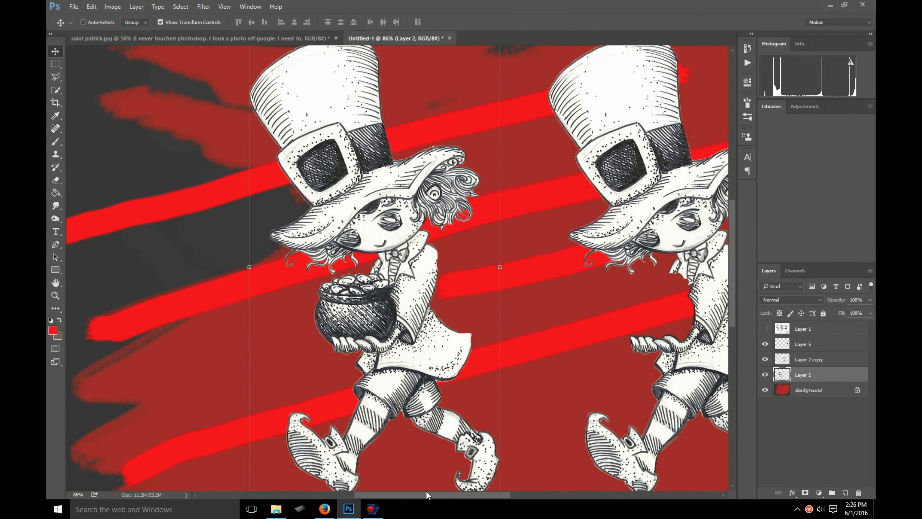
pyautogui.rightClick(800, 380)
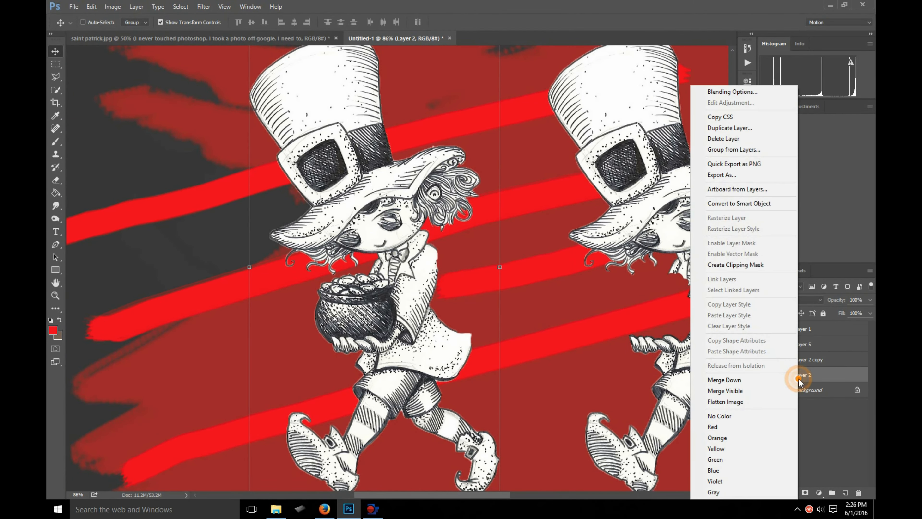
pyautogui.click(730, 127)
pyautogui.click(607, 169)
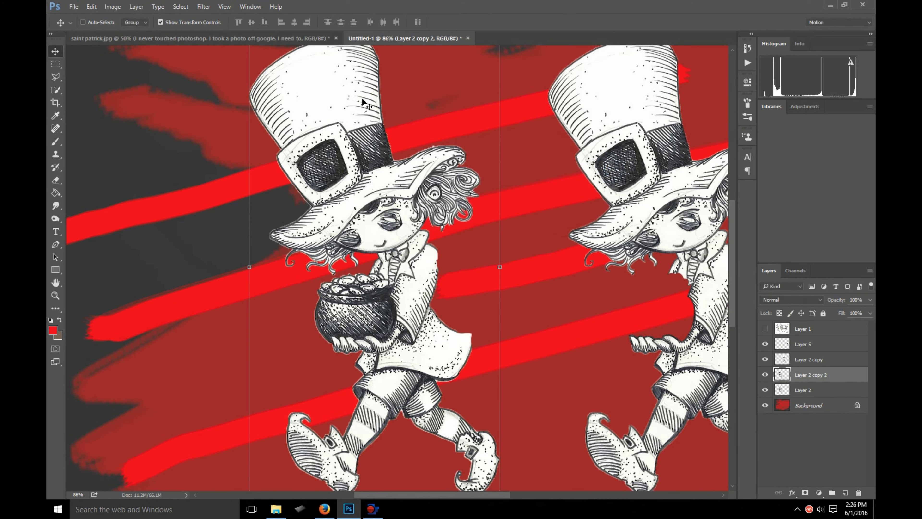
# - Turn the duplicated leprechaun into a solid black silhouette with Levels by lowering the white output level to 0
pyautogui.click(113, 7)
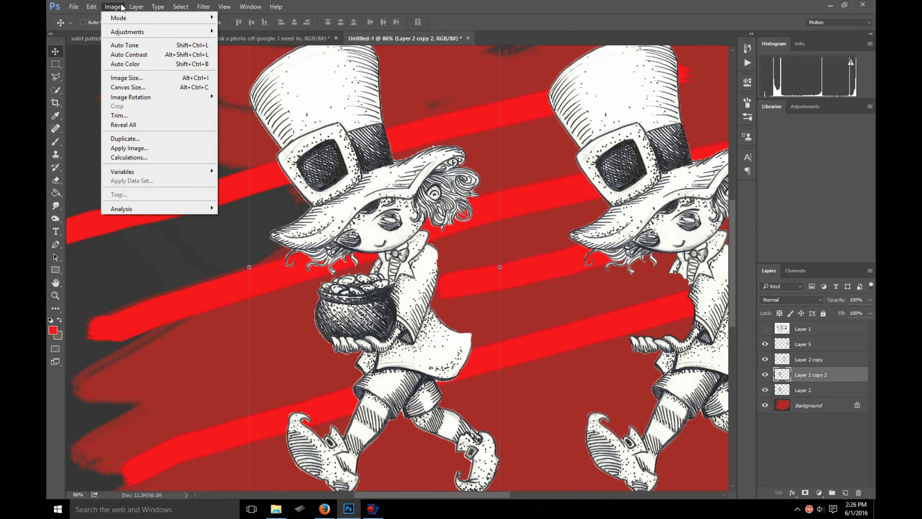
pyautogui.moveTo(145, 33)
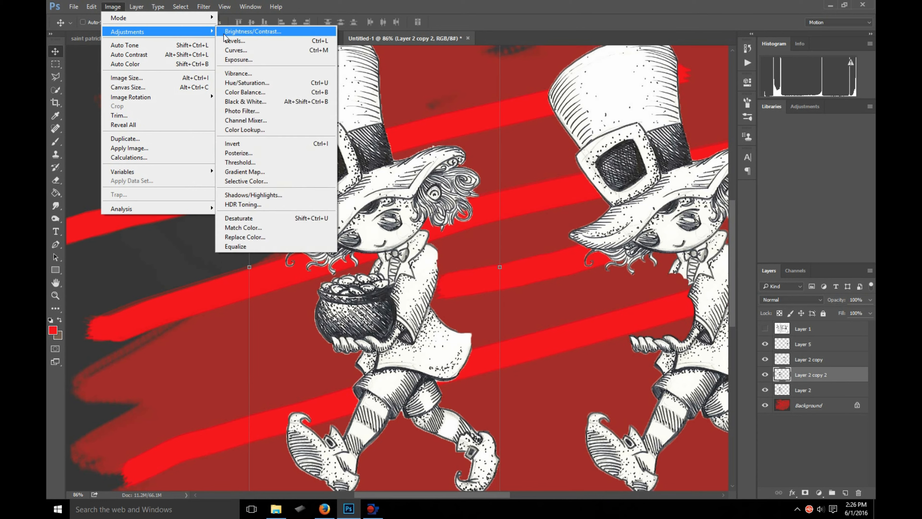
pyautogui.click(233, 41)
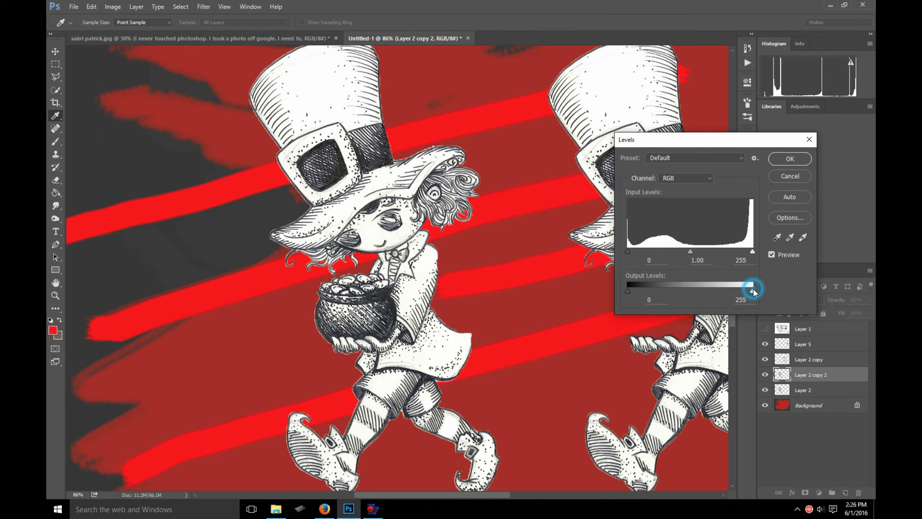
pyautogui.moveTo(753, 289); pyautogui.dragTo(576, 285)
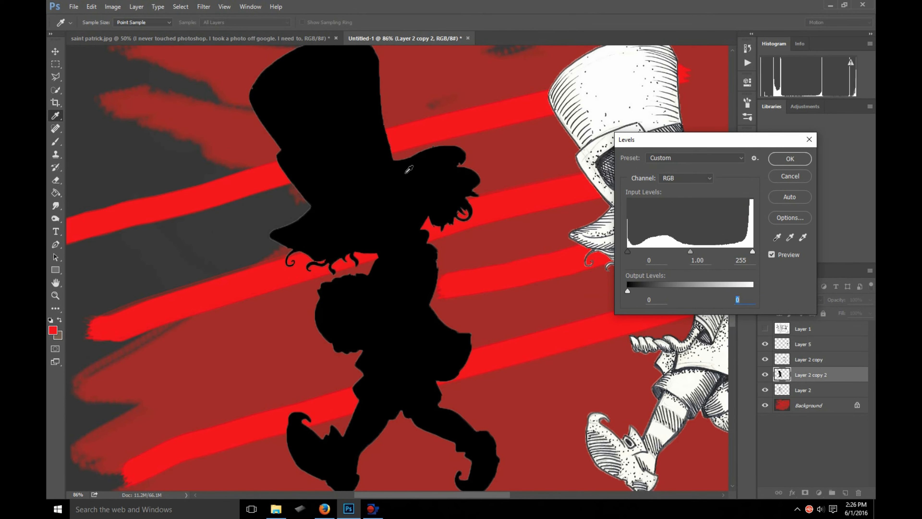
pyautogui.click(791, 158)
pyautogui.press('v')
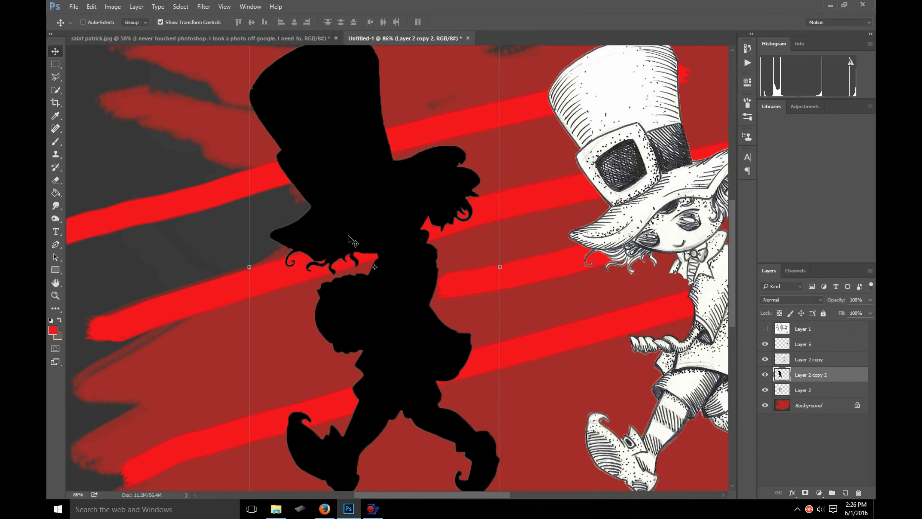
# - Try shifting the black silhouette sideways to uncover the drawn leprechaun beneath it
pyautogui.scroll(3, 244, 218)
pyautogui.scroll(5, 464, 175)
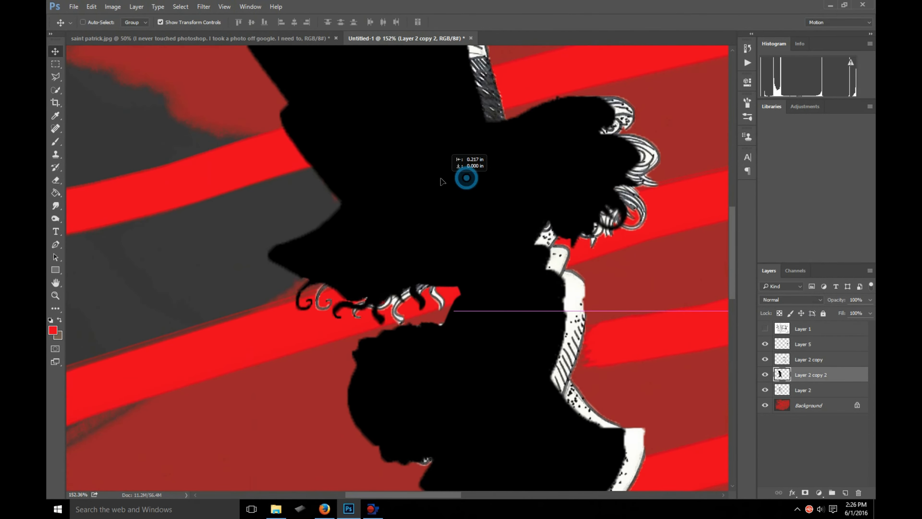
pyautogui.scroll(-7, 264, 207)
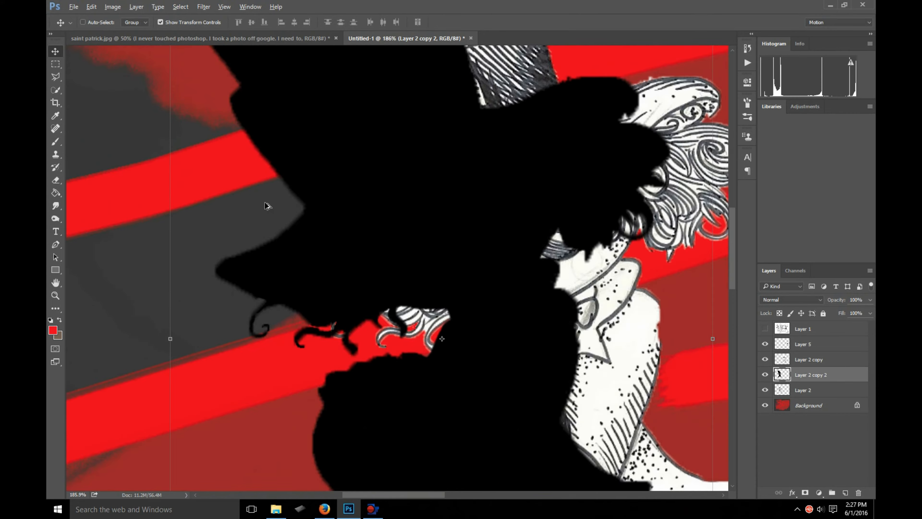
pyautogui.scroll(-2, 278, 197)
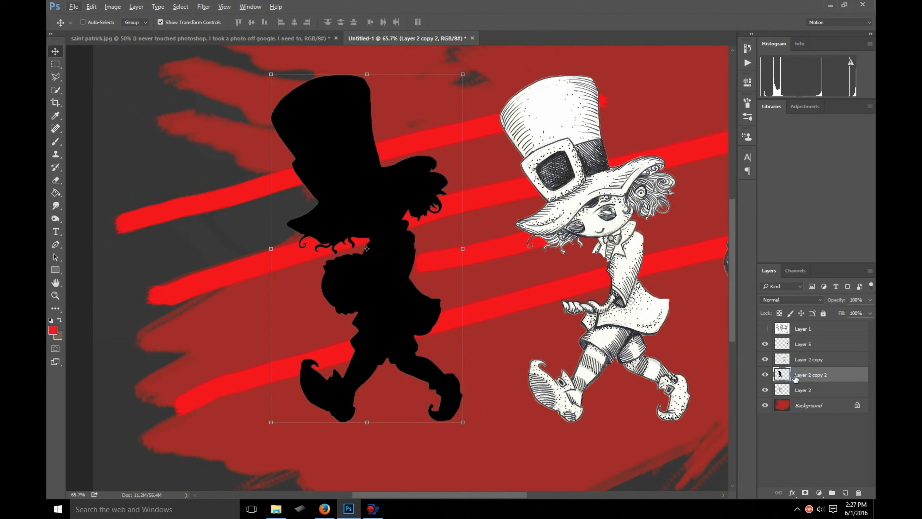
# - Move the silhouette layer, Layer 2 copy 2, below Layer 2 in the layer order and keep it selected
pyautogui.moveTo(795, 378); pyautogui.dragTo(797, 374)
pyautogui.click(766, 375)
pyautogui.click(766, 375)
pyautogui.moveTo(795, 378)
pyautogui.mouseDown()
pyautogui.moveTo(791, 389)
pyautogui.moveTo(770, 391)
pyautogui.mouseUp()
pyautogui.click(766, 375)
pyautogui.click(765, 375)
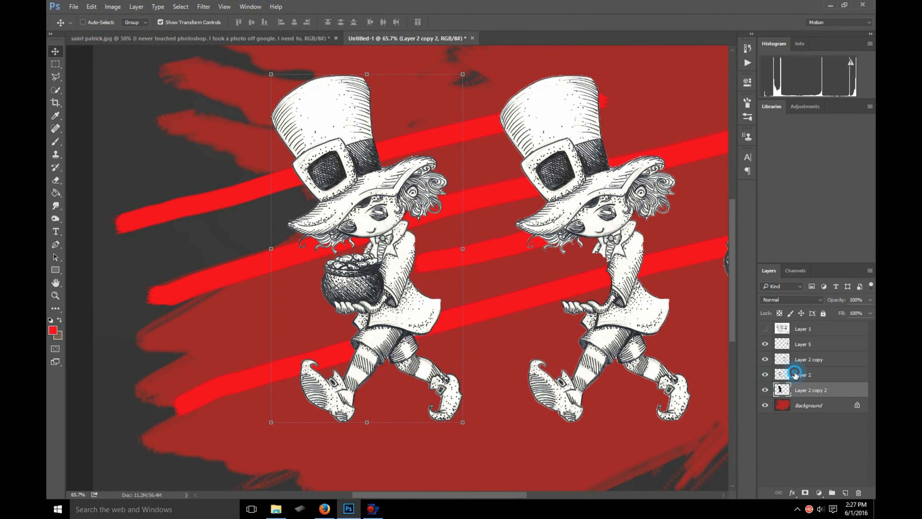
pyautogui.click(804, 378)
pyautogui.click(803, 392)
# - Soften the black silhouette behind the leprechaun with a Gaussian Blur of 1.2 pixels radius
pyautogui.scroll(6, 411, 192)
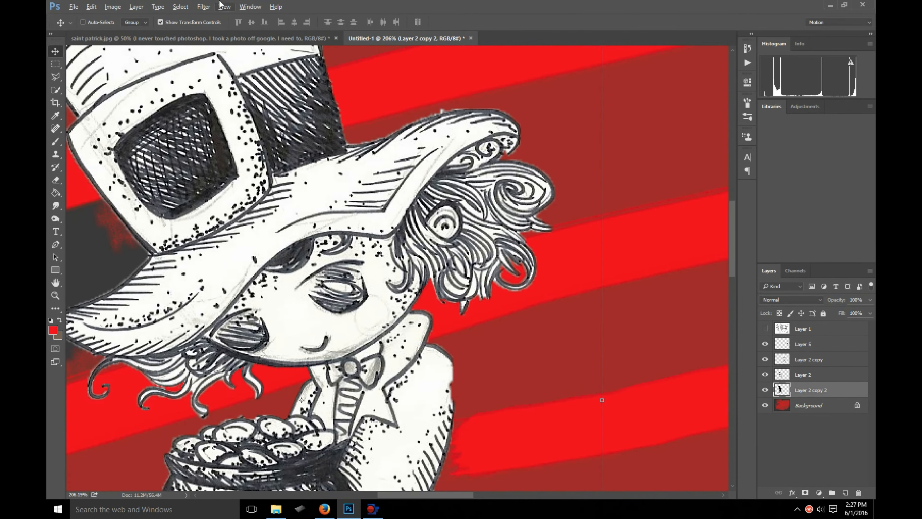
pyautogui.click(203, 6)
pyautogui.moveTo(260, 115)
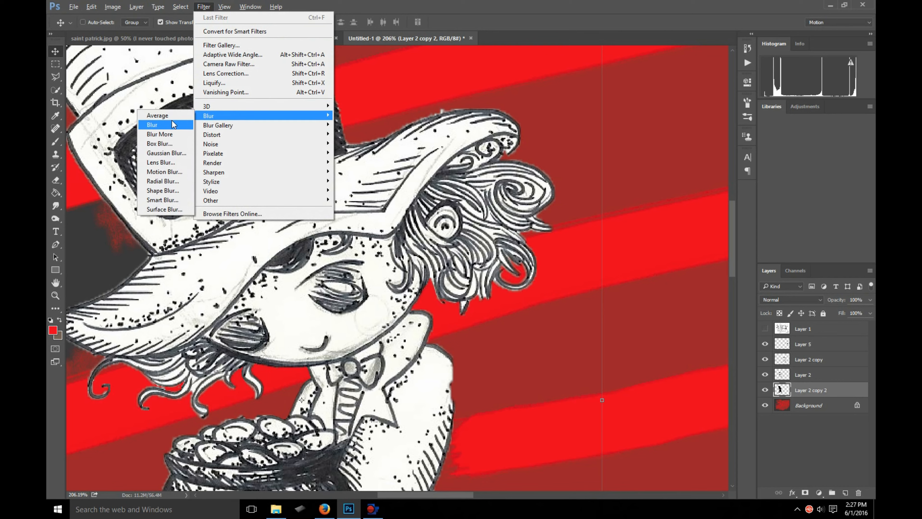
pyautogui.click(167, 153)
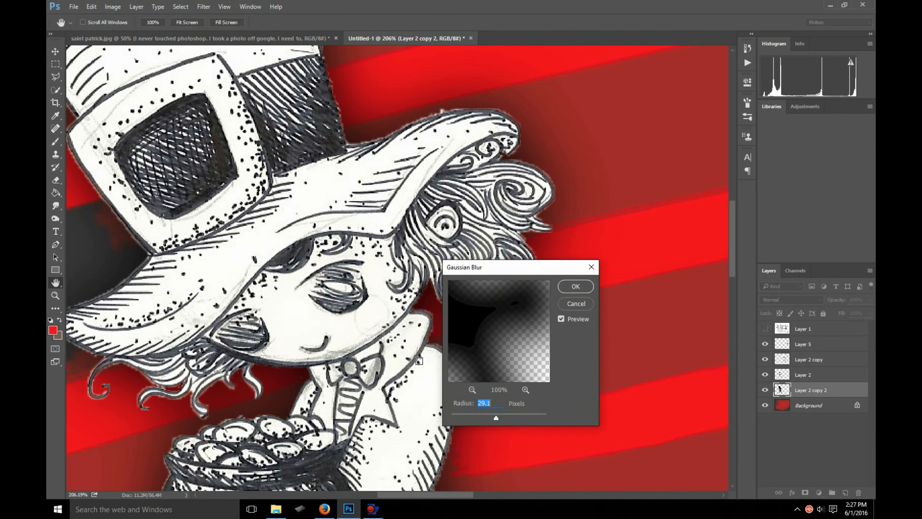
pyautogui.click(456, 414)
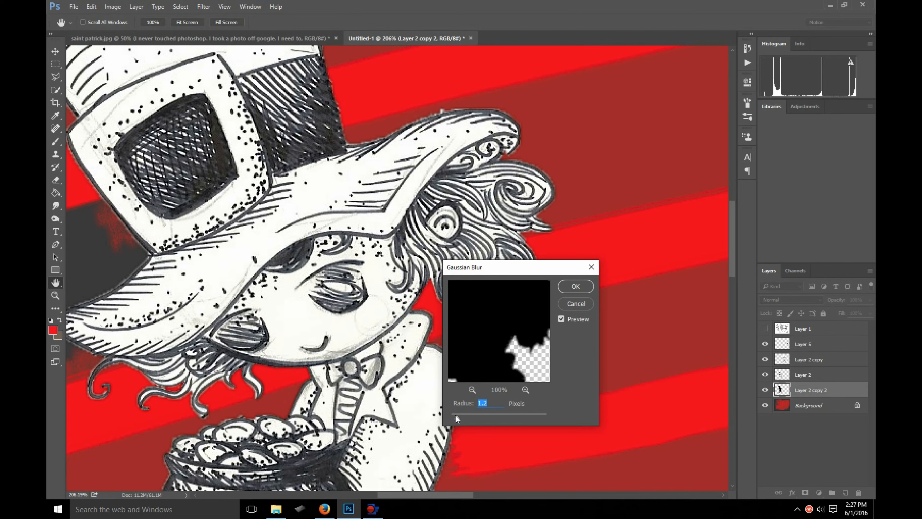
pyautogui.click(571, 287)
pyautogui.press('v')
# - Duplicate the blurred silhouette layer twice to strengthen the dark edge around the leprechaun
pyautogui.scroll(-5, 429, 313)
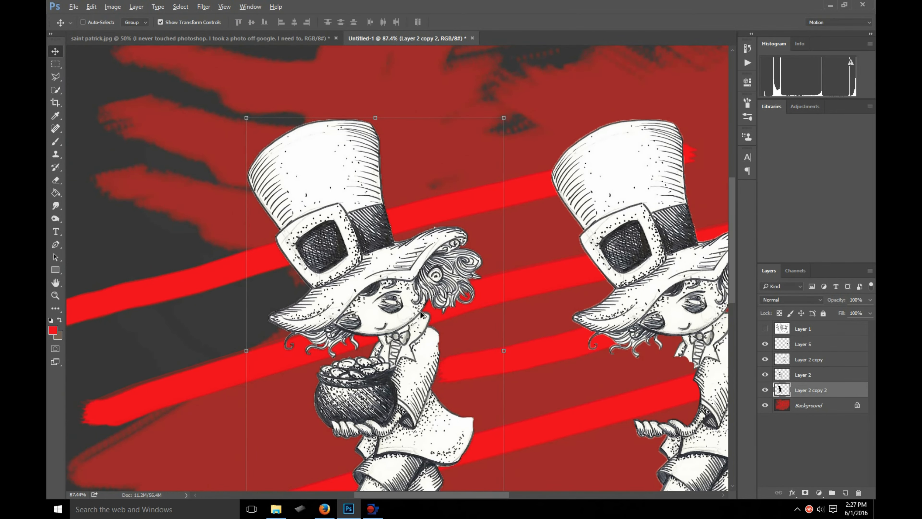
pyautogui.scroll(3, 393, 283)
pyautogui.rightClick(811, 393)
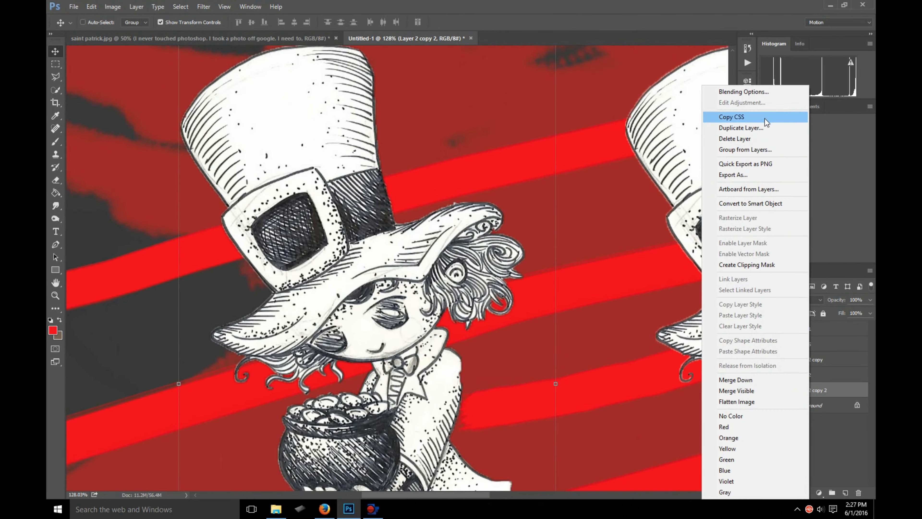
pyautogui.click(762, 130)
pyautogui.click(606, 165)
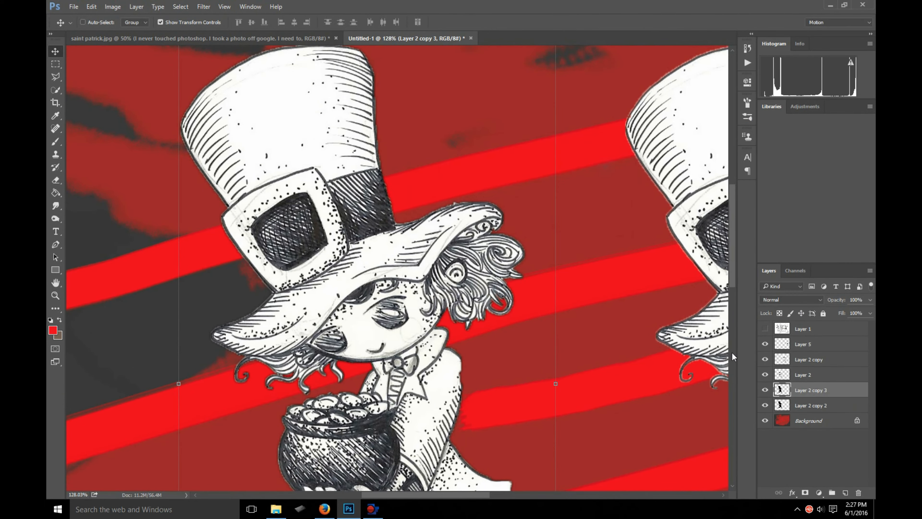
pyautogui.rightClick(799, 394)
pyautogui.click(748, 130)
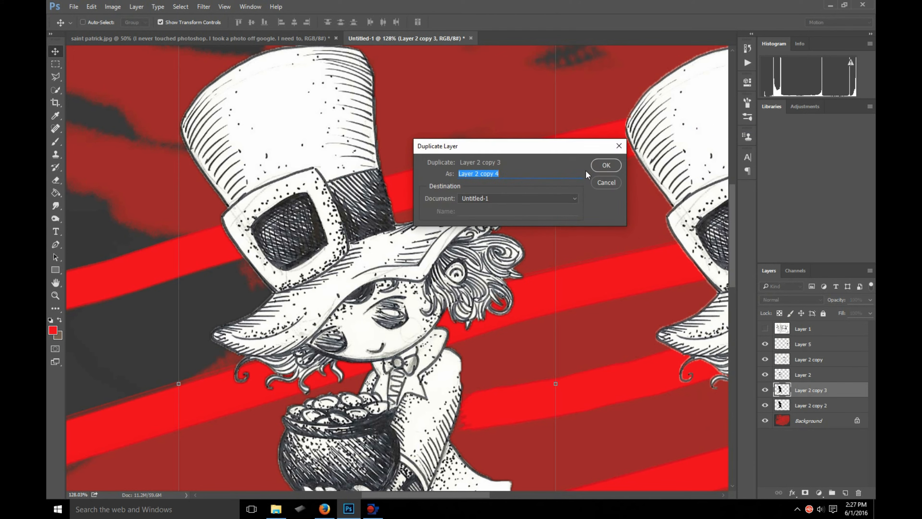
pyautogui.click(606, 166)
# - Select Layer 2 copy 4, Layer 2 copy 3 and Layer 2 copy 2 together and merge them into one layer
pyautogui.scroll(-2, 541, 293)
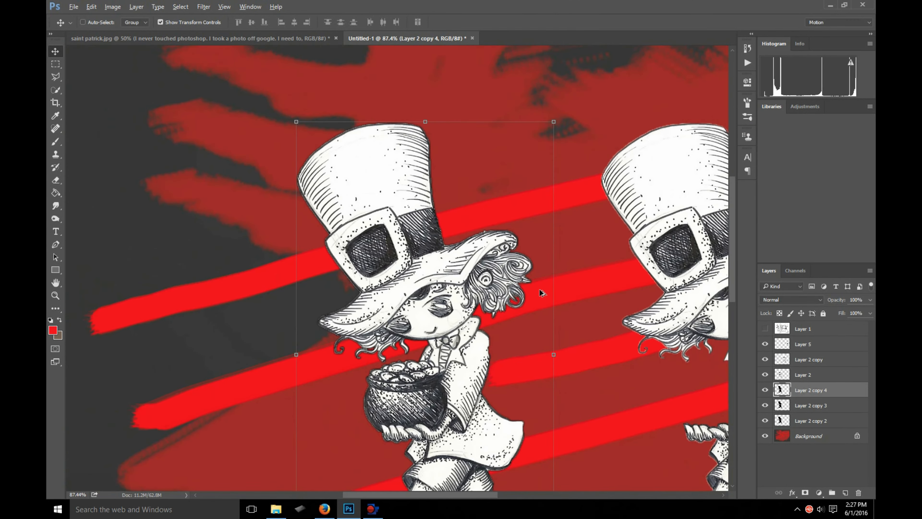
pyautogui.click(801, 400)
pyautogui.keyDown('ctrl'); pyautogui.click(821, 391); pyautogui.keyUp('ctrl')
pyautogui.keyDown('shift'); pyautogui.click(815, 420); pyautogui.keyUp('shift')
pyautogui.rightClick(807, 404)
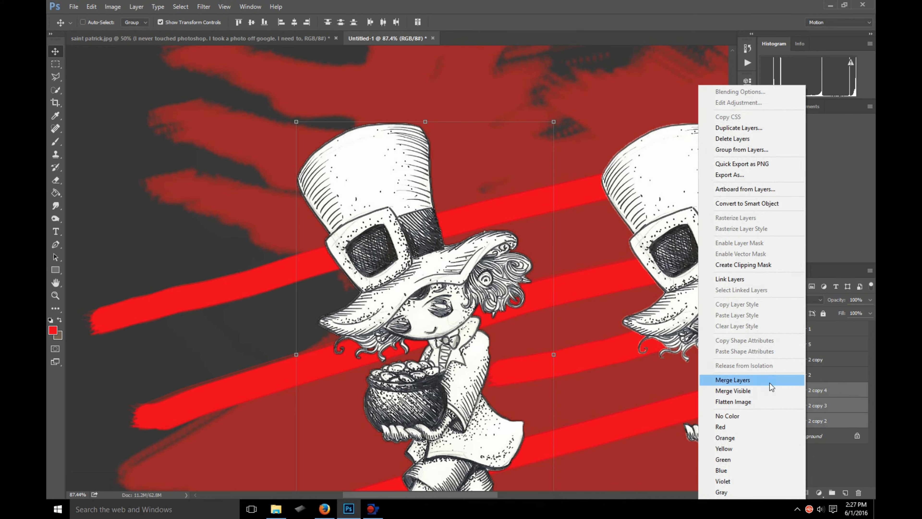
pyautogui.click(732, 380)
# - Make two duplicates of the merged silhouette layer, Layer 2 copy 4, to darken its soft edge further
pyautogui.rightClick(827, 392)
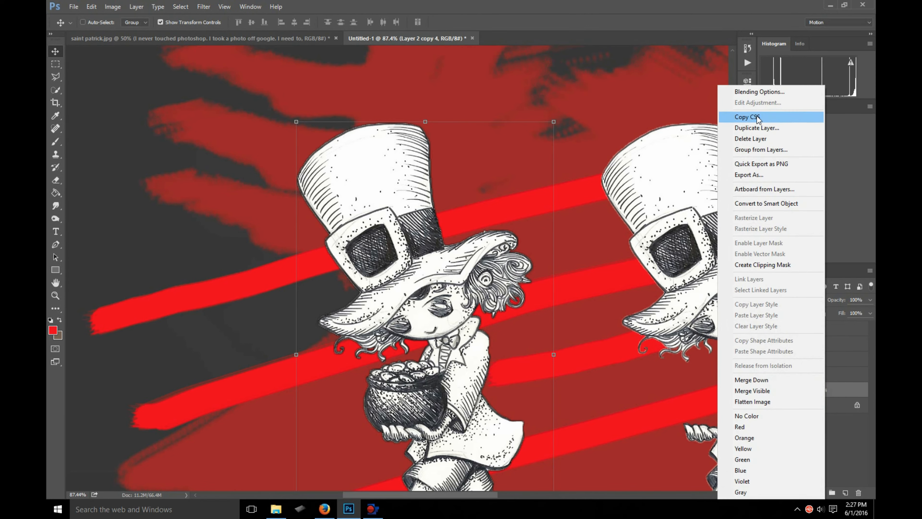
pyautogui.click(795, 129)
pyautogui.click(618, 166)
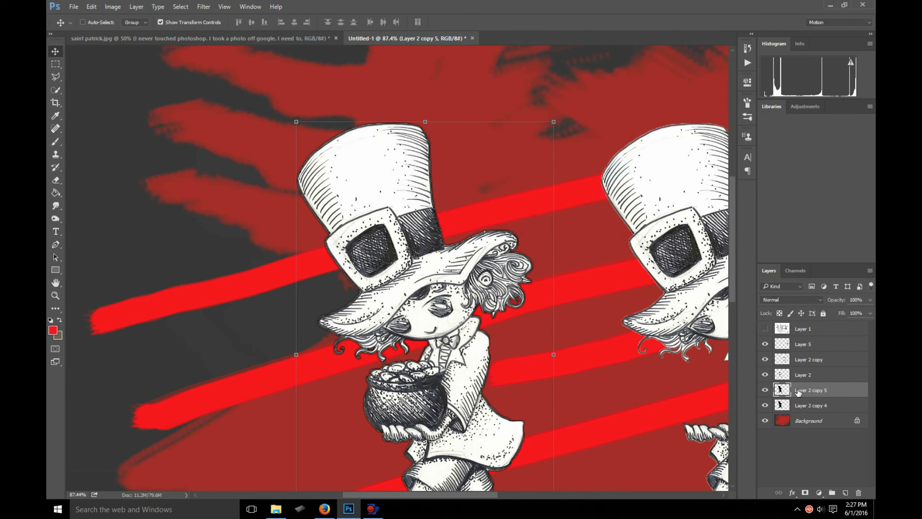
pyautogui.rightClick(806, 394)
pyautogui.click(748, 128)
pyautogui.click(606, 160)
# - Select Layer 2 copy 6, Layer 2 copy 5 and Layer 2 copy 4 together and merge them
pyautogui.keyDown('shift'); pyautogui.click(797, 421); pyautogui.keyUp('shift')
pyautogui.rightClick(797, 421)
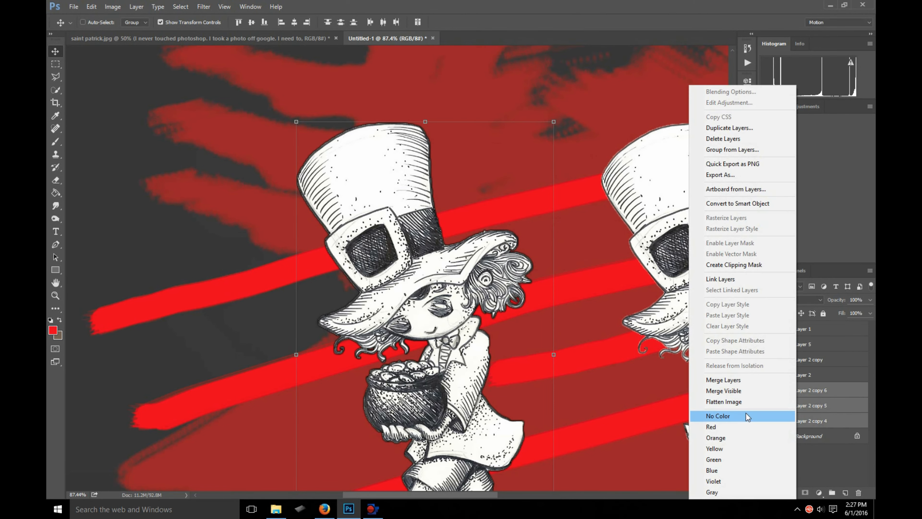
pyautogui.click(723, 380)
# - Make two more duplicates of the merged silhouette layer, Layer 2 copy 6, to darken the leprechaun's outline
pyautogui.rightClick(821, 390)
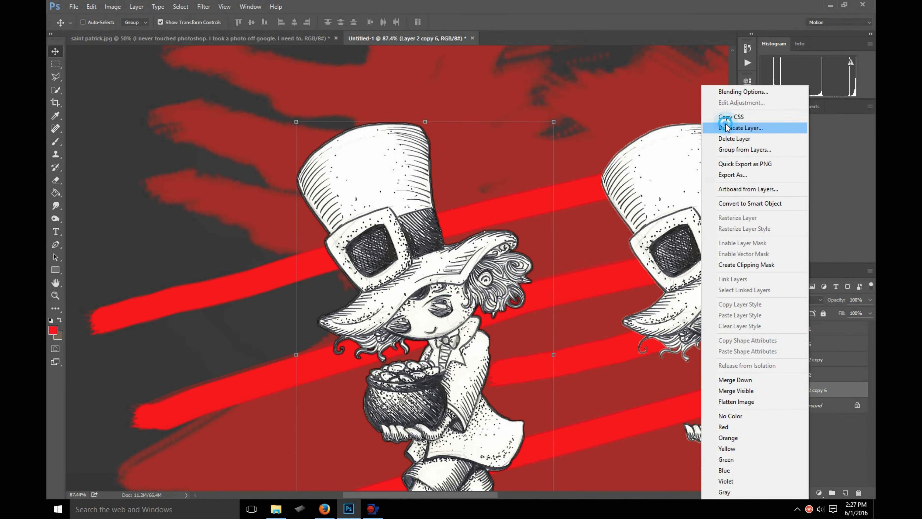
pyautogui.click(729, 127)
pyautogui.click(612, 167)
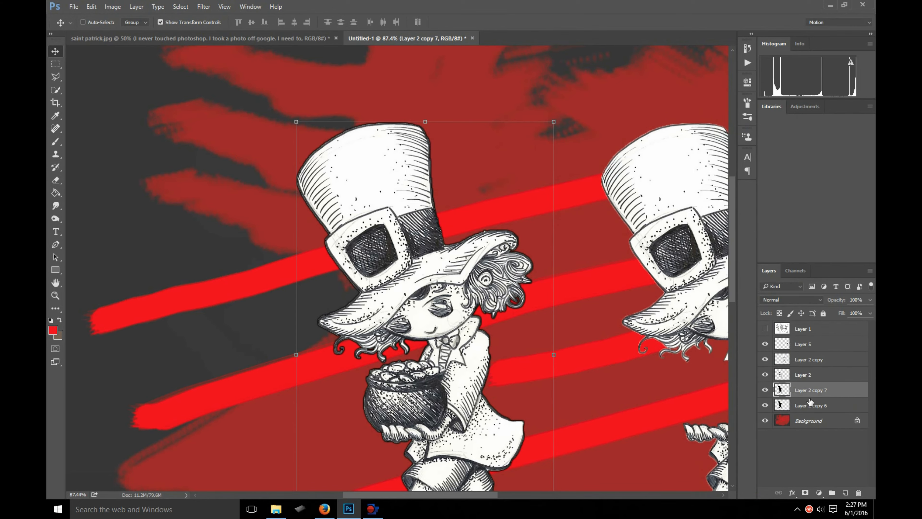
pyautogui.rightClick(808, 398)
pyautogui.click(728, 128)
pyautogui.click(610, 164)
# - Select Layer 2 copy 7, Layer 2 copy 8 and Layer 2 copy 6 together and merge them into one layer
pyautogui.scroll(-6, 510, 265)
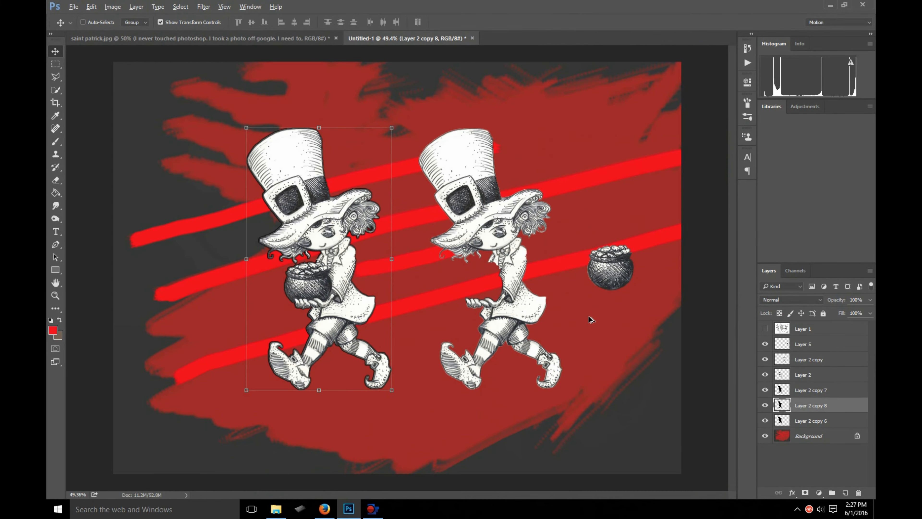
pyautogui.scroll(2, 295, 221)
pyautogui.scroll(2, 345, 236)
pyautogui.click(808, 392)
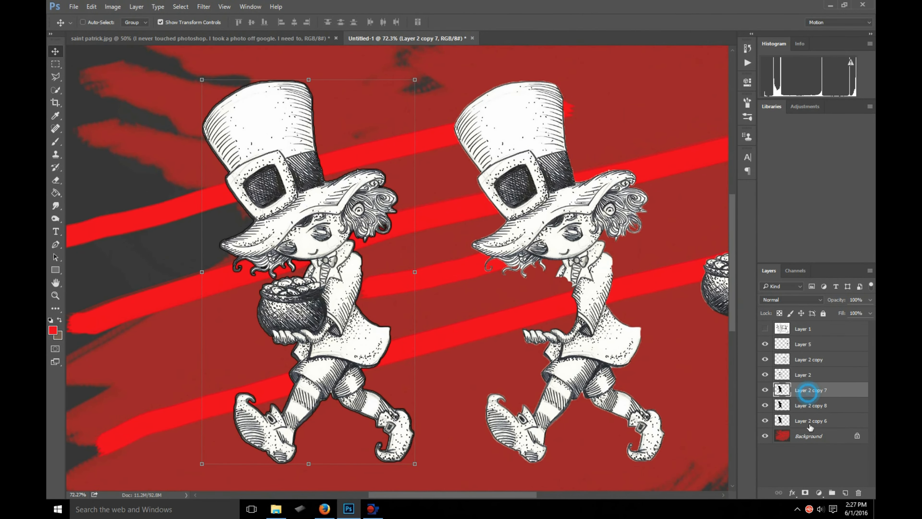
pyautogui.keyDown('shift'); pyautogui.click(809, 422); pyautogui.keyUp('shift')
pyautogui.rightClick(810, 388)
pyautogui.click(726, 380)
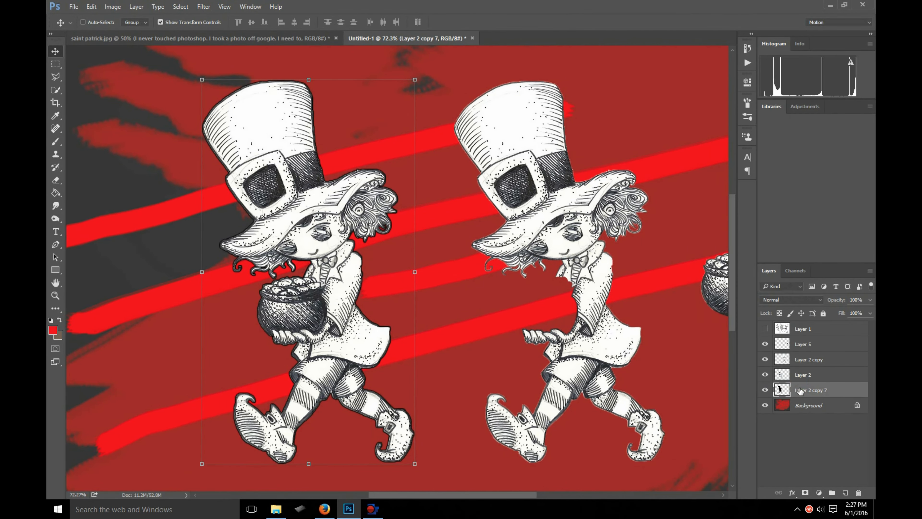
# - Duplicate the merged silhouette layer, Layer 2 copy 7, twice to thicken the dark edge
pyautogui.rightClick(800, 388)
pyautogui.click(731, 128)
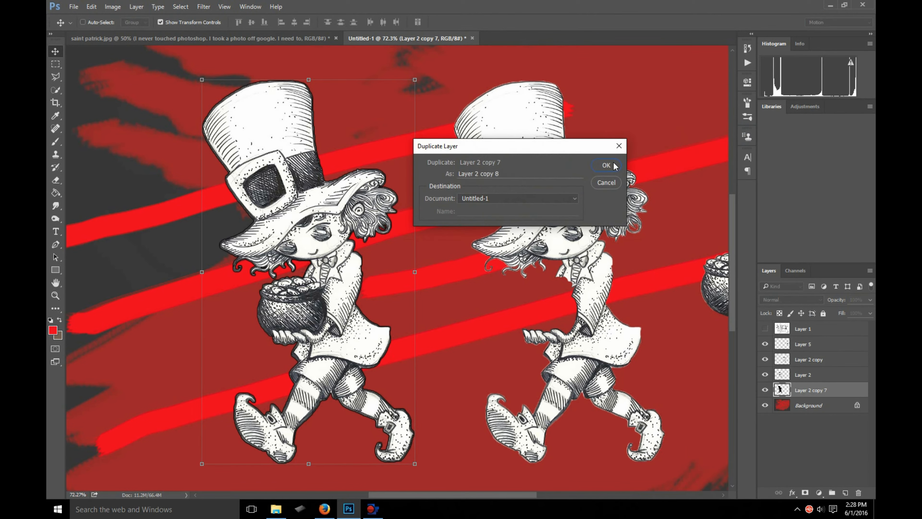
pyautogui.click(609, 165)
pyautogui.rightClick(812, 393)
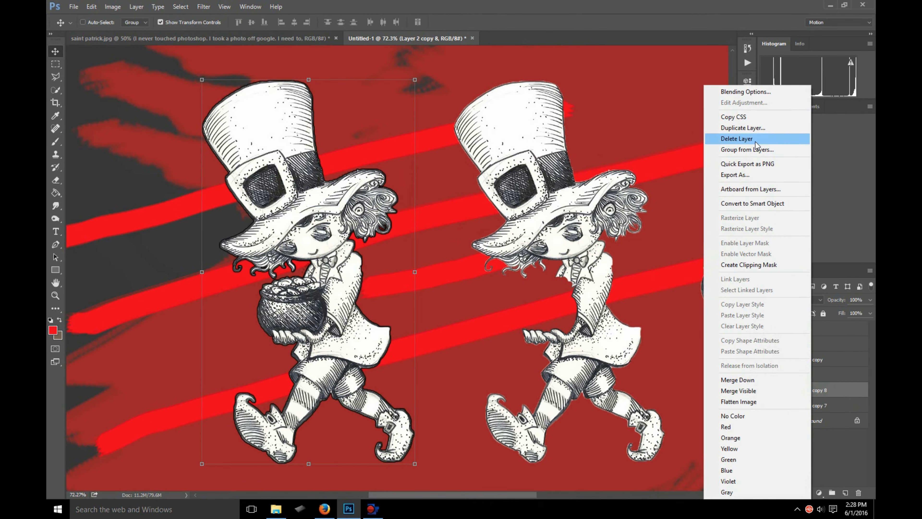
pyautogui.click(751, 128)
pyautogui.click(607, 166)
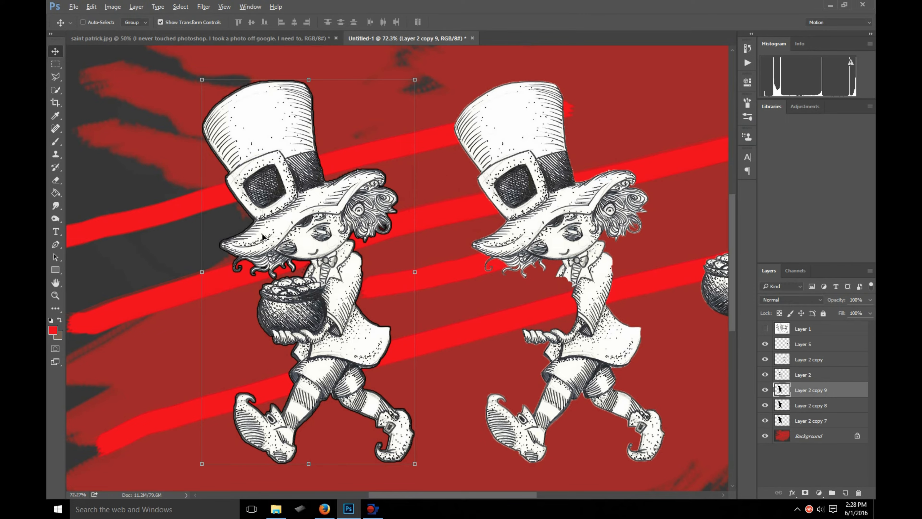
# - Select Layer 2 copy 9, Layer 2 copy 8 and Layer 2 copy 7 together and merge them
pyautogui.scroll(3, 265, 210)
pyautogui.scroll(-3, 265, 210)
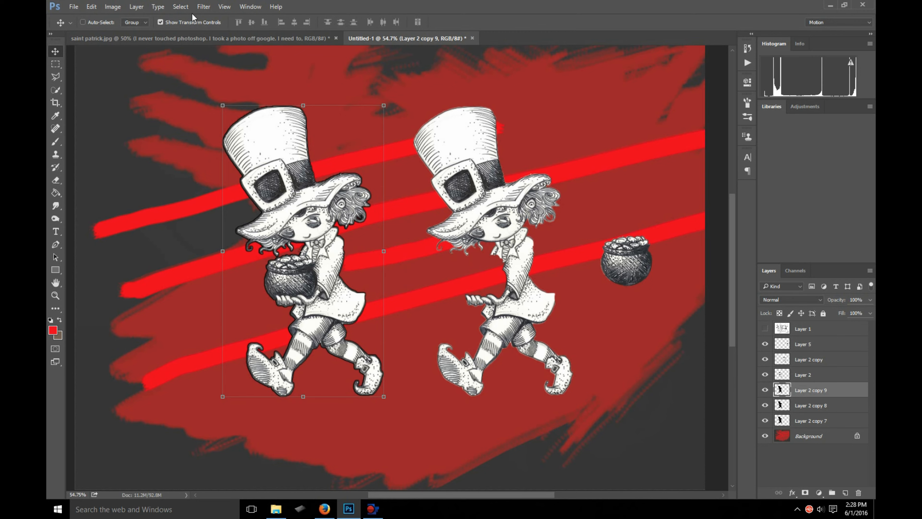
pyautogui.scroll(3, 237, 130)
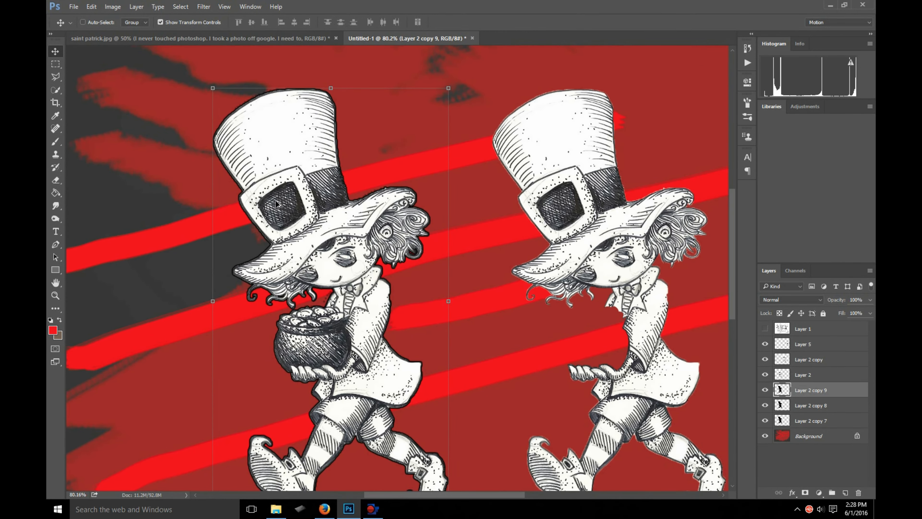
pyautogui.keyDown('shift'); pyautogui.click(820, 419); pyautogui.keyUp('shift')
pyautogui.rightClick(817, 379)
pyautogui.click(833, 390)
pyautogui.click(825, 390)
pyautogui.keyDown('shift'); pyautogui.click(822, 420); pyautogui.keyUp('shift')
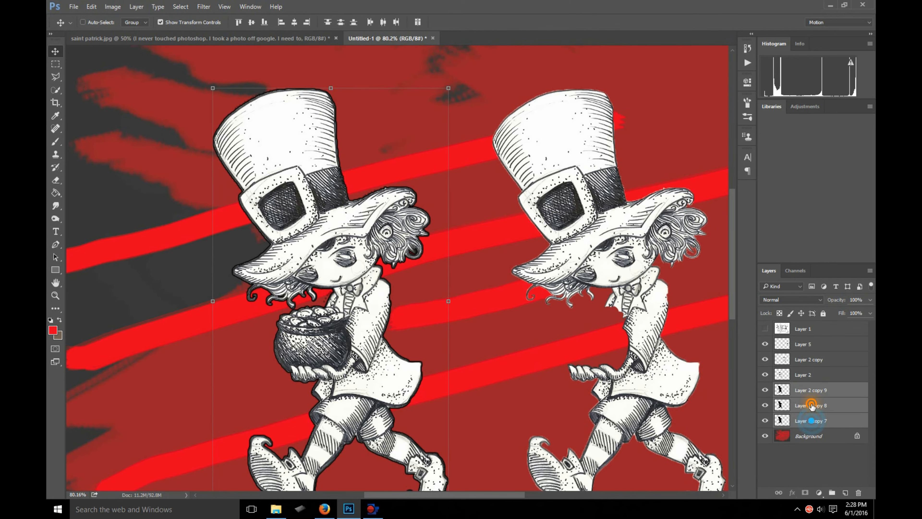
pyautogui.rightClick(823, 420)
pyautogui.click(739, 380)
pyautogui.scroll(3, 304, 185)
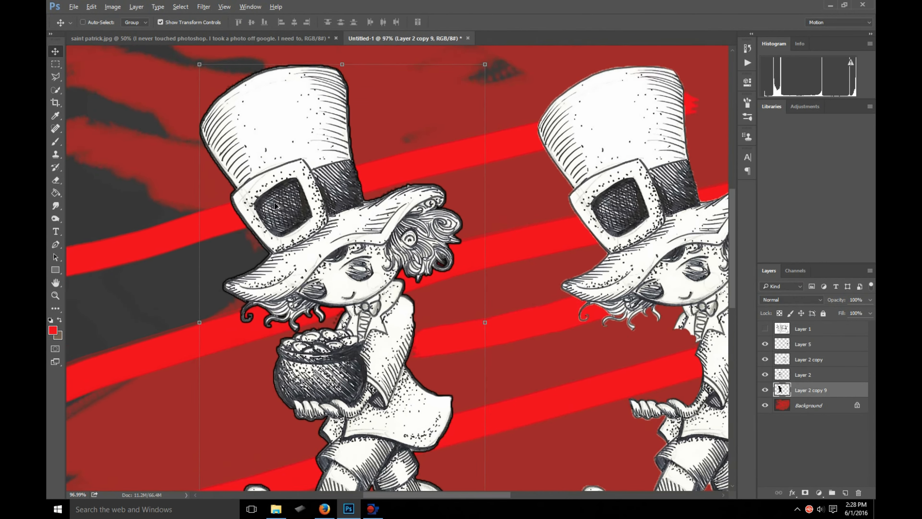
# - Select the white area of the first leprechaun's hat buckle on Layer 2 using the Magic Wand
pyautogui.click(765, 375)
pyautogui.click(765, 374)
pyautogui.click(810, 374)
pyautogui.scroll(2, 263, 214)
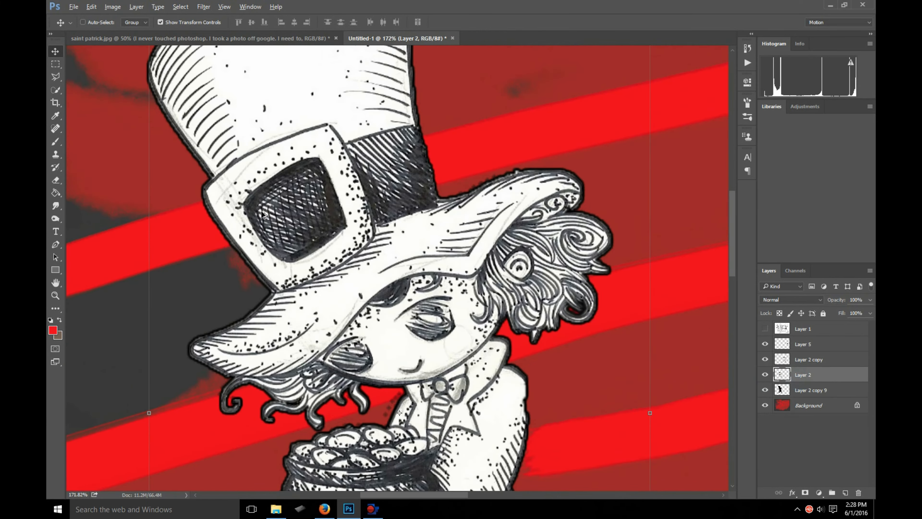
pyautogui.scroll(4, 254, 216)
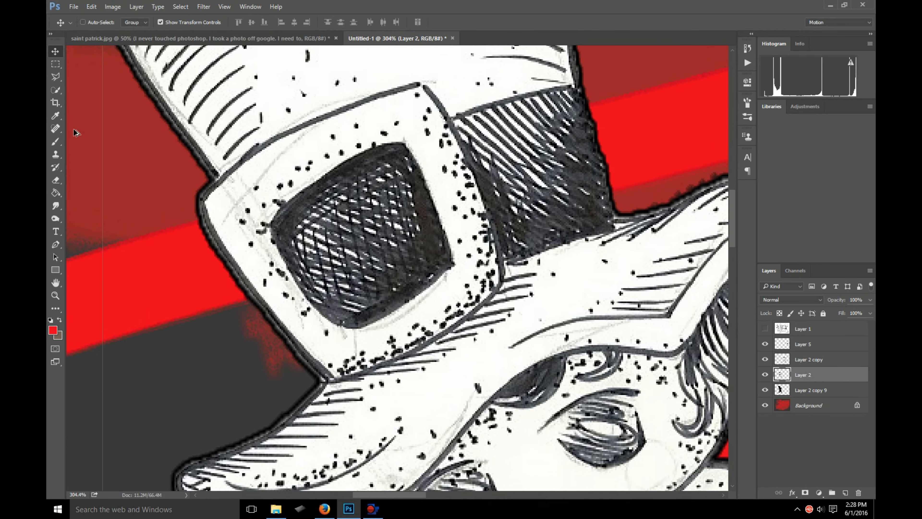
pyautogui.scroll(-1, 74, 132)
pyautogui.click(57, 93)
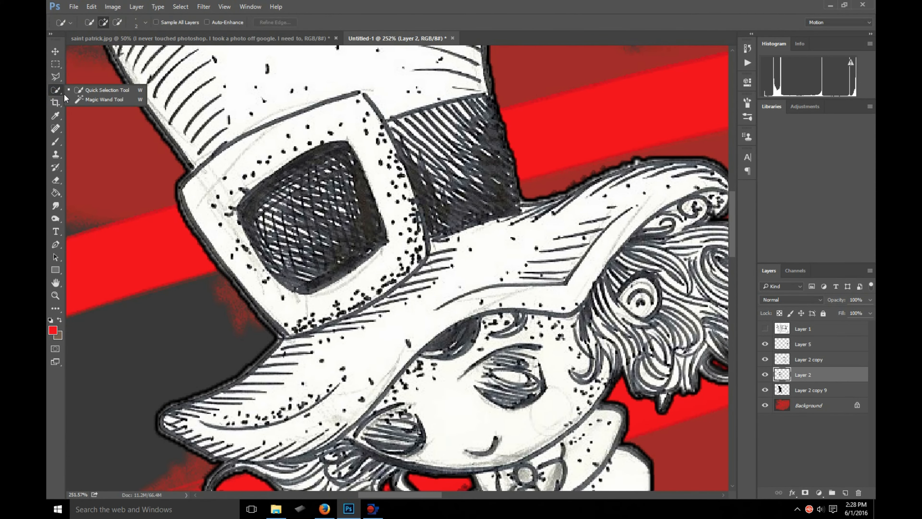
pyautogui.click(105, 100)
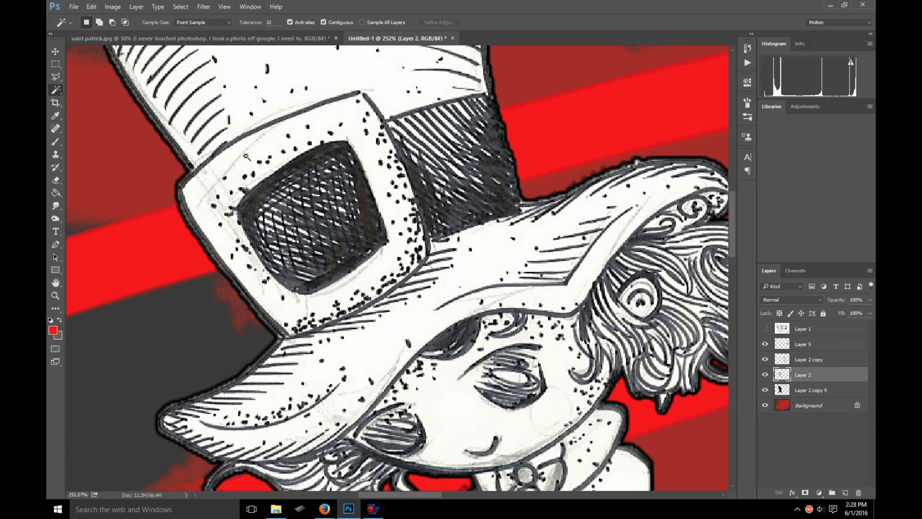
pyautogui.click(246, 156)
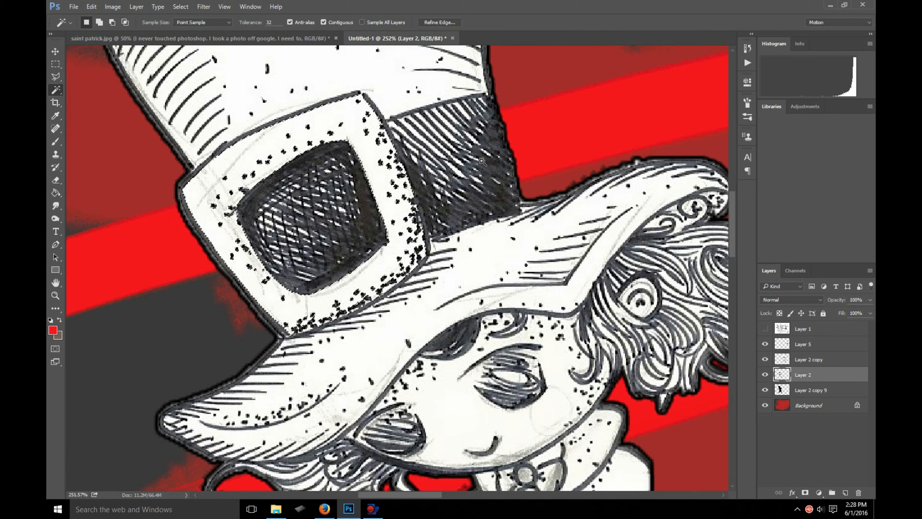
# - Try moving the selected white buckle area off the hat and deleting it from Layer 2
pyautogui.click(56, 51)
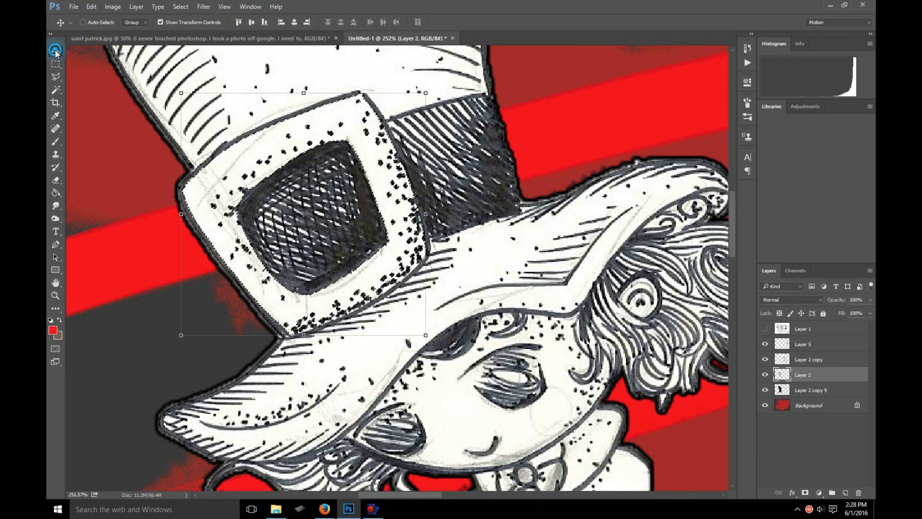
pyautogui.moveTo(225, 171); pyautogui.dragTo(538, 109)
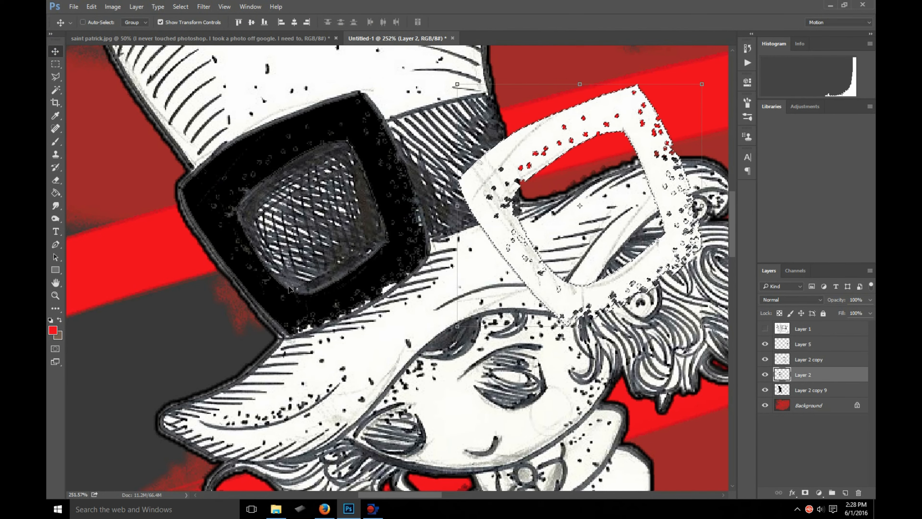
pyautogui.press('Delete')
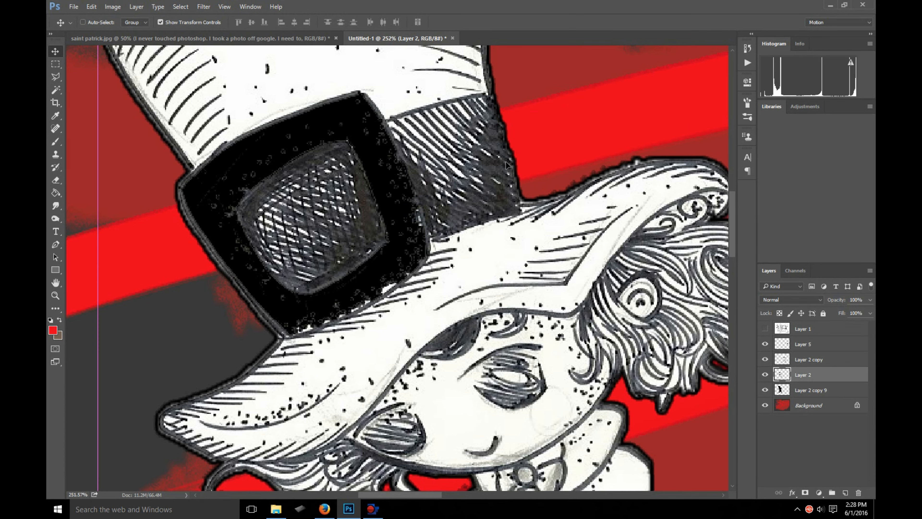
# - Undo the deletion and the move of the white buckle area, keeping the buckle selection
pyautogui.hotkey('ctrl', 'alt', 'z')
pyautogui.hotkey('ctrl', 'alt', 'z')
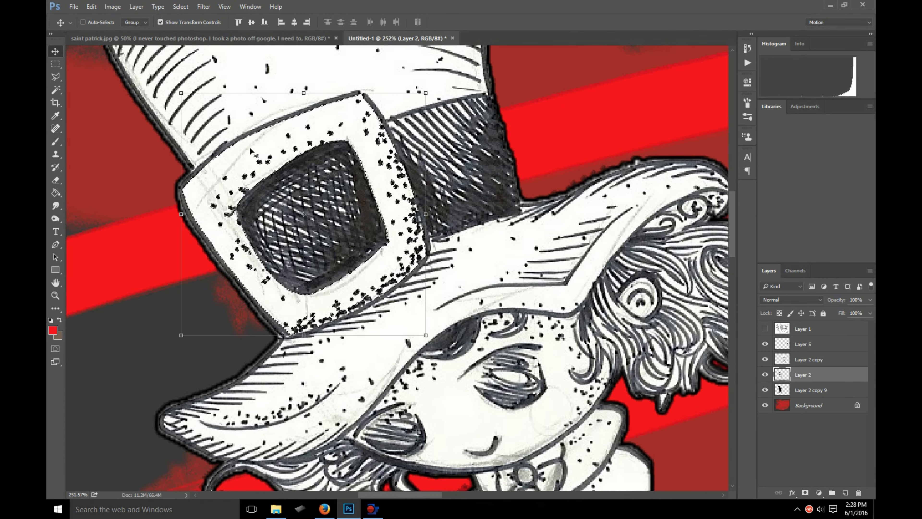
pyautogui.hotkey('ctrl', 'shift', 'z')
pyautogui.hotkey('ctrl', 'alt', 'z')
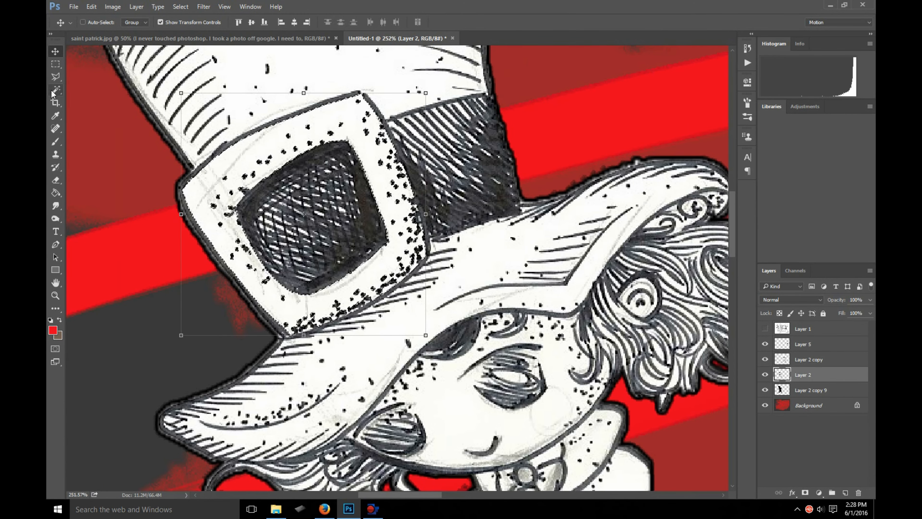
# - Try Magic Wand selections on the white areas of the hat brim, the hat crown and the face in turn
pyautogui.click(54, 91)
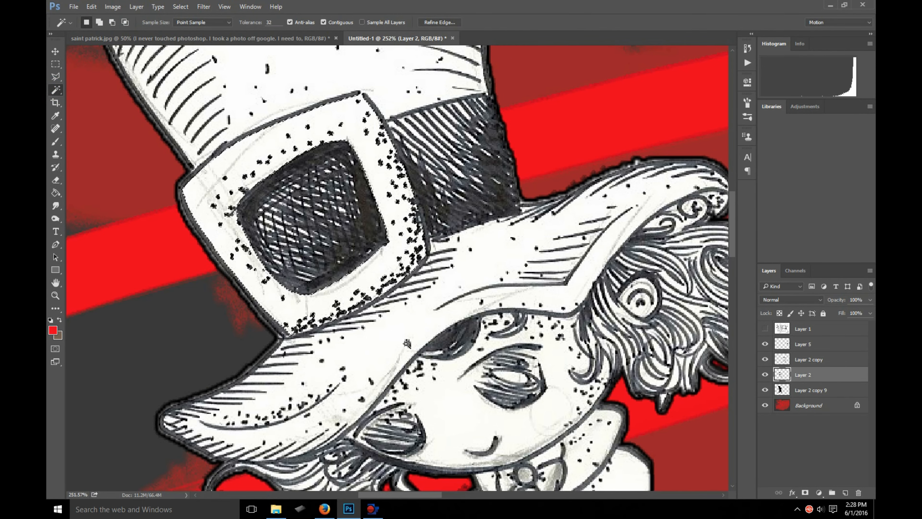
pyautogui.scroll(-2, 395, 338)
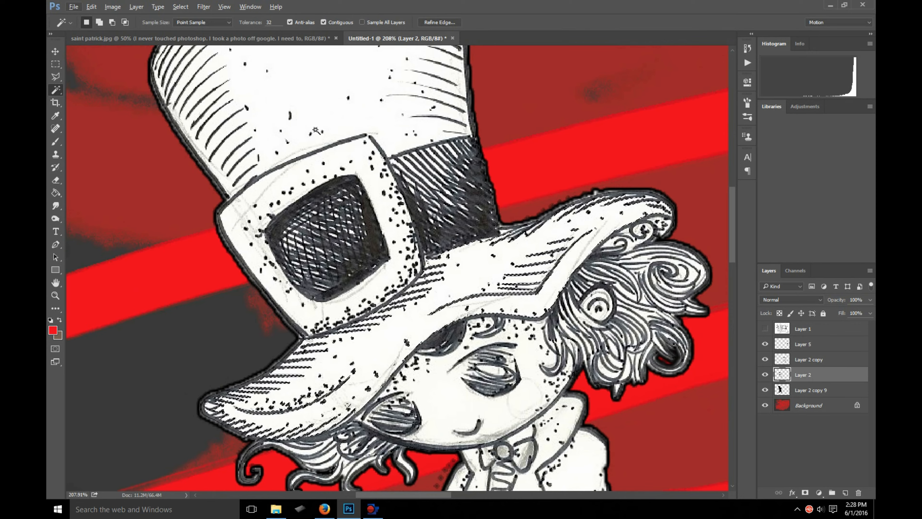
pyautogui.scroll(2, 310, 113)
pyautogui.scroll(-3, 368, 136)
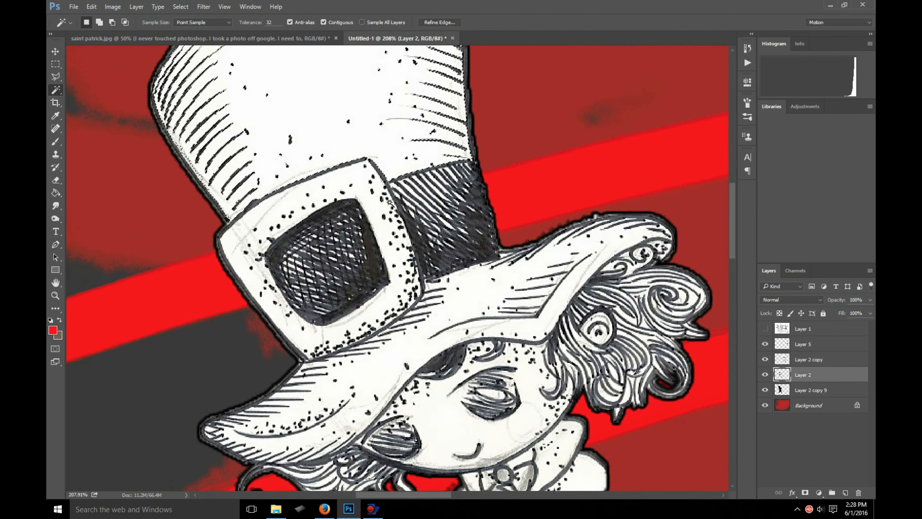
pyautogui.scroll(-1, 389, 203)
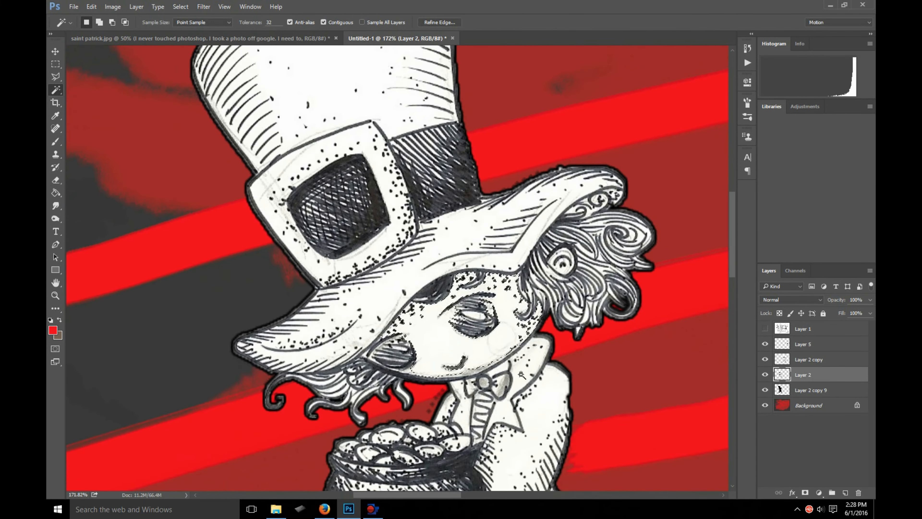
# - Reselect the white area of the face between the cheek and chin with the Magic Wand
pyautogui.scroll(5, 395, 374)
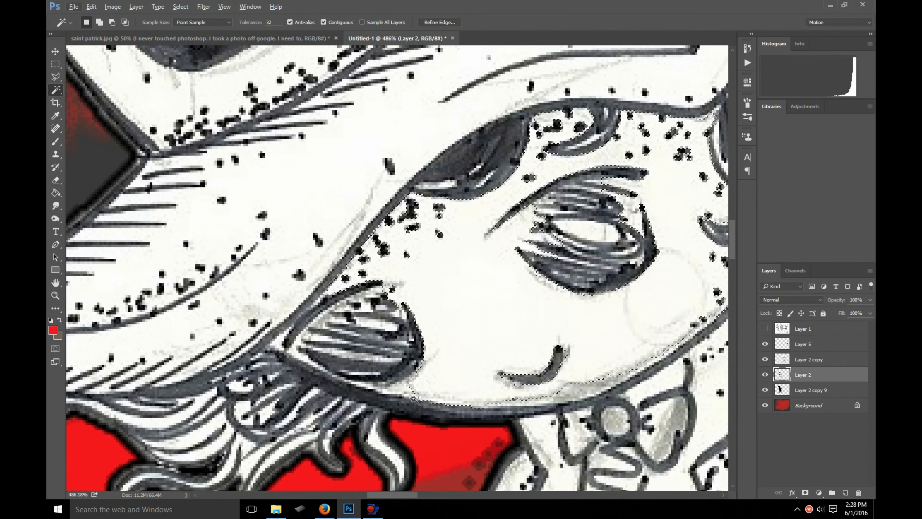
pyautogui.click(408, 390)
pyautogui.click(429, 387)
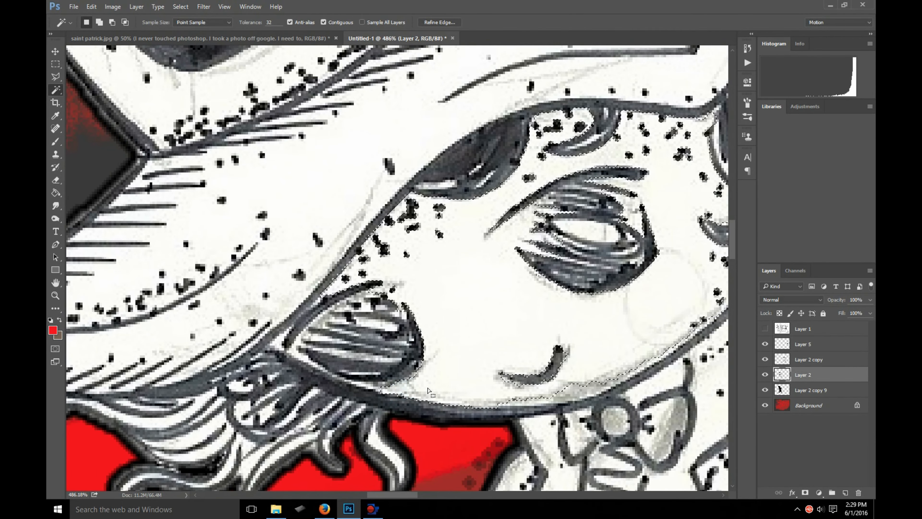
pyautogui.scroll(-5, 314, 259)
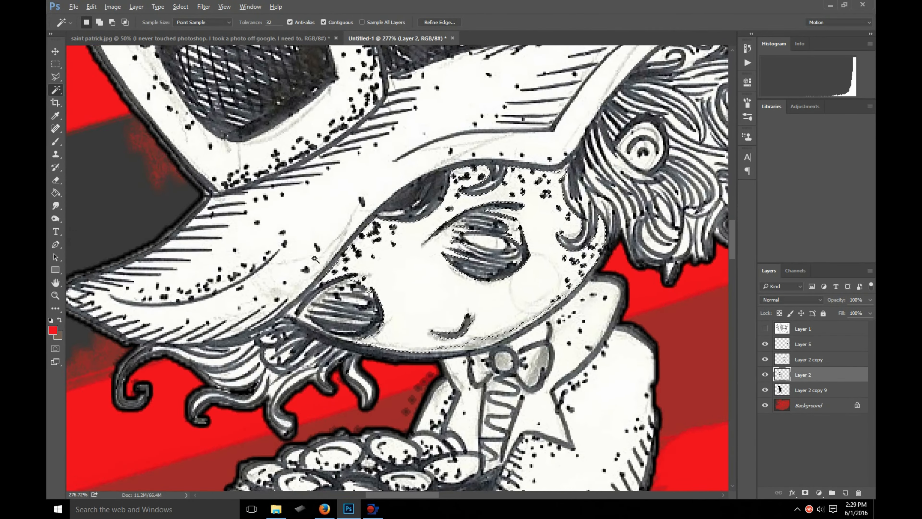
# - Select the white of the hat crown with the Magic Wand, then switch the selection to the white buckle area
pyautogui.scroll(3, 315, 258)
pyautogui.click(327, 301)
pyautogui.click(262, 134)
pyautogui.click(284, 91)
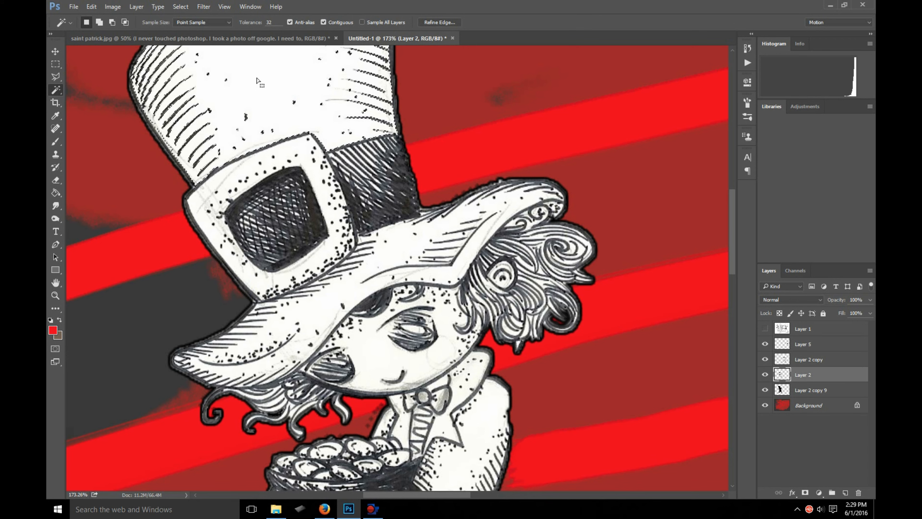
pyautogui.click(267, 155)
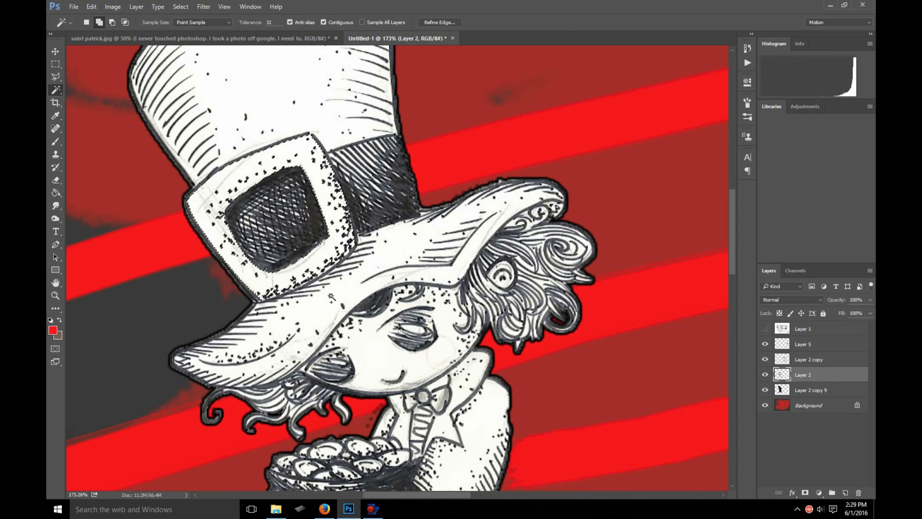
# - Add the white areas of the face, the hat crown and the coins in the pot to the Magic Wand selection
pyautogui.click(370, 330)
pyautogui.click(281, 97)
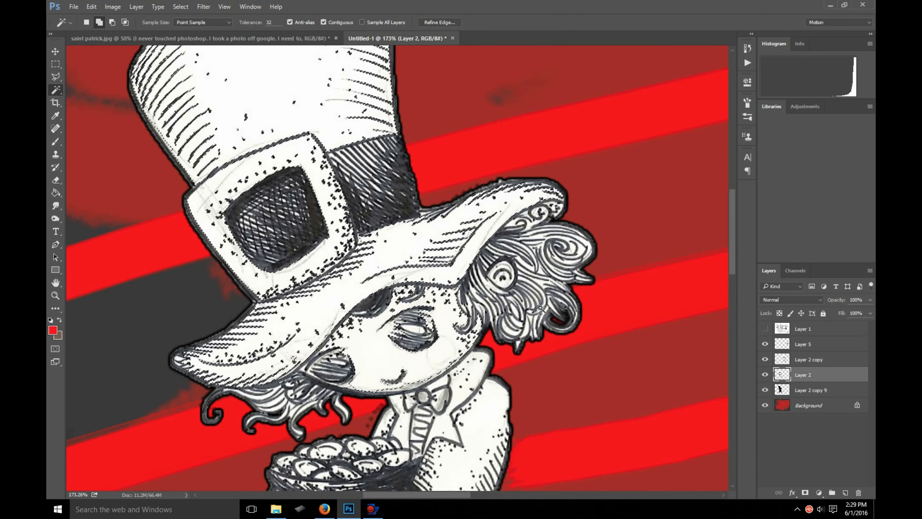
pyautogui.click(362, 447)
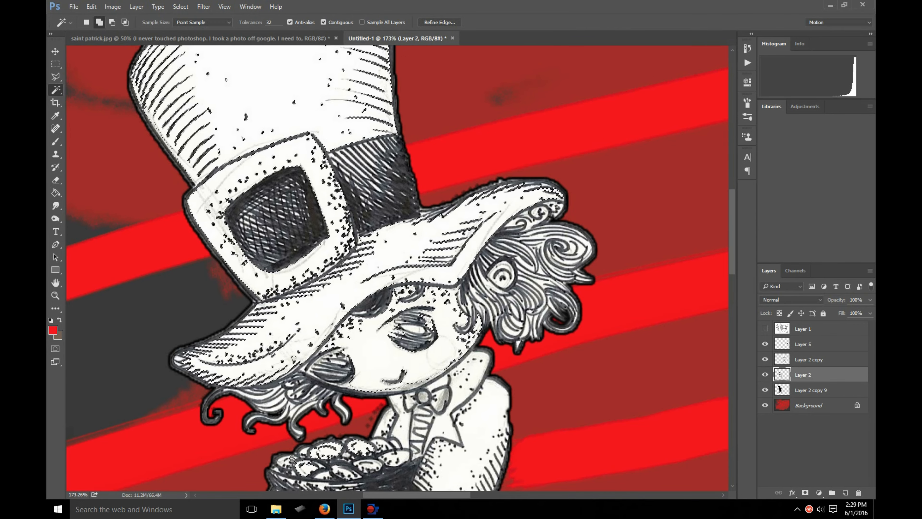
pyautogui.click(273, 429)
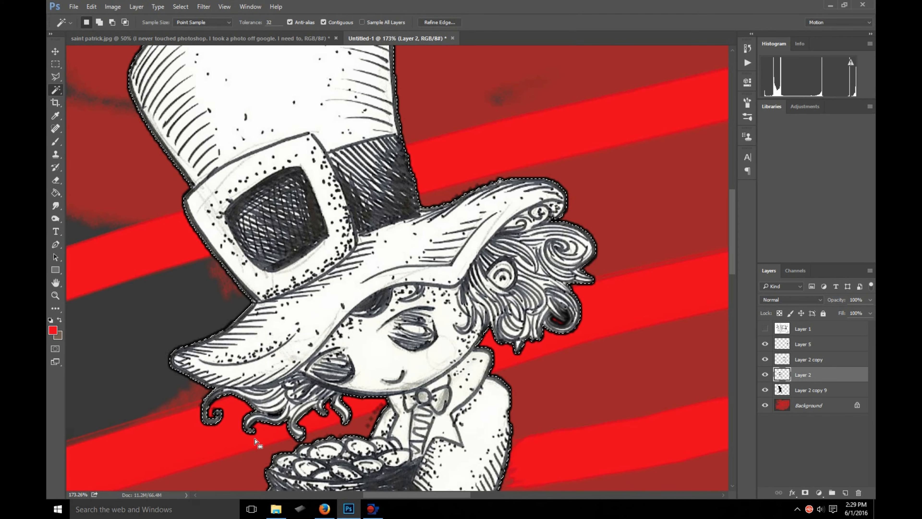
pyautogui.hotkey('ctrl', 'z')
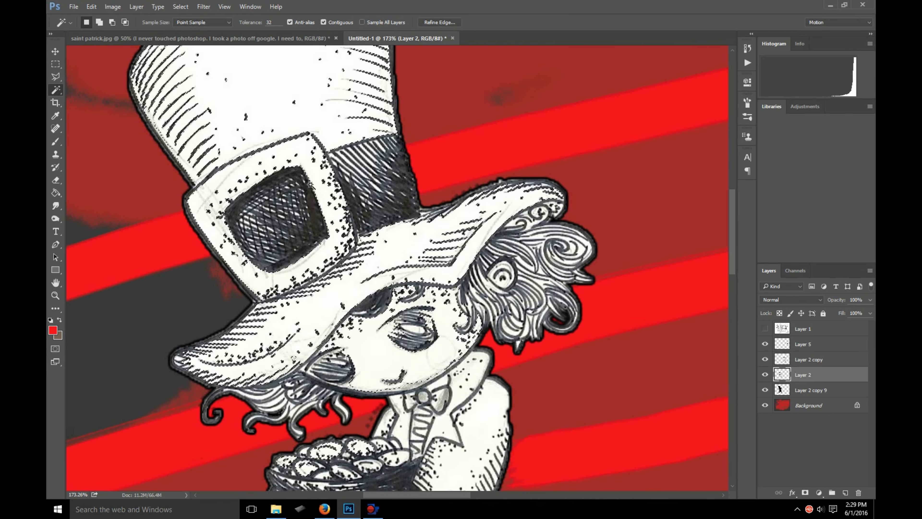
# - Draw a rectangular marquee selection across the lower hat brim and most of the face
pyautogui.scroll(1, 399, 365)
pyautogui.scroll(1, 398, 365)
pyautogui.click(55, 64)
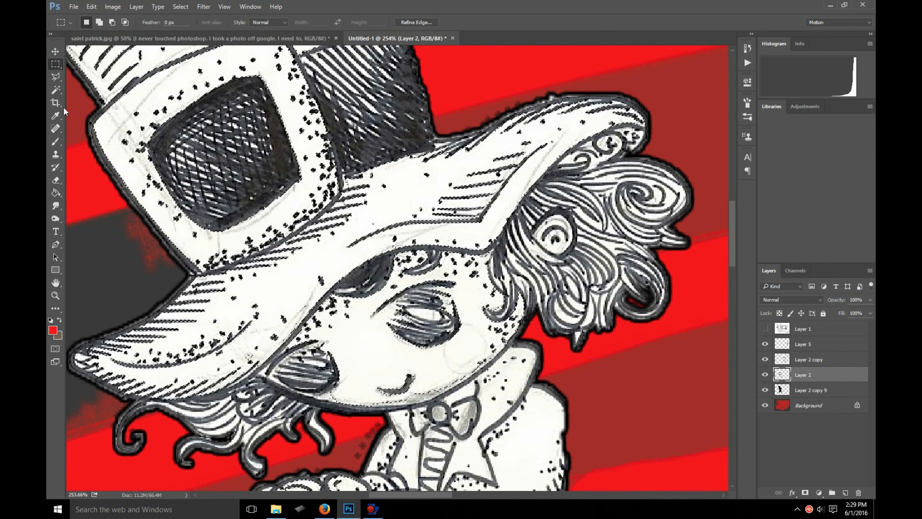
pyautogui.rightClick(55, 65)
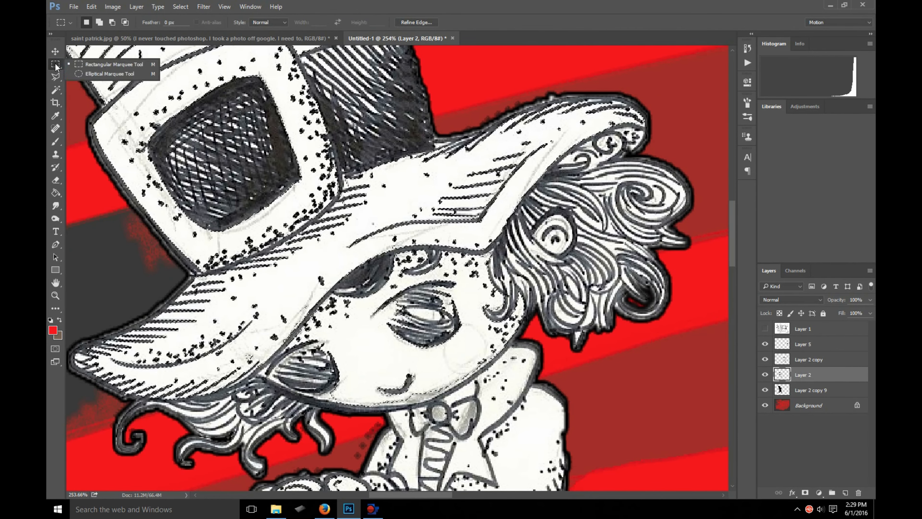
pyautogui.click(69, 64)
pyautogui.moveTo(132, 246); pyautogui.dragTo(598, 381)
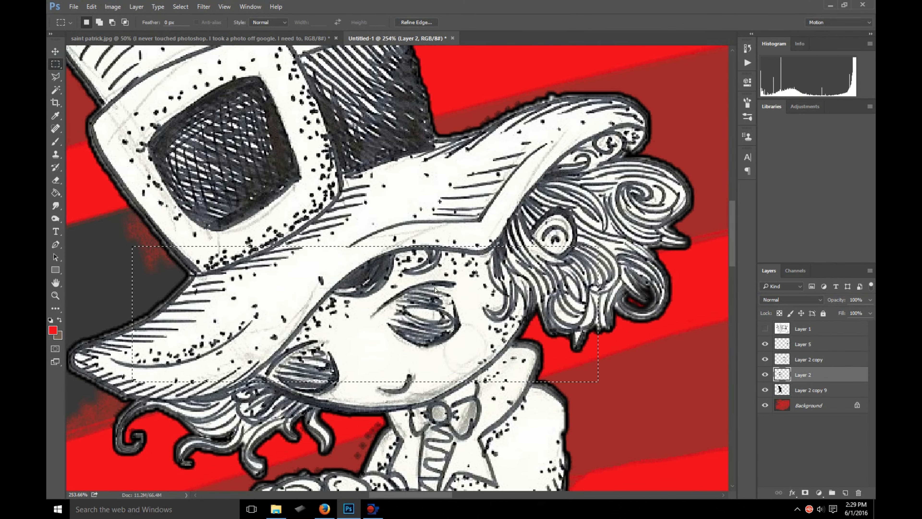
# - Try moving the marqueed part of the drawing up over the hat, then undo the move and deselect
pyautogui.press('v')
pyautogui.moveTo(315, 299); pyautogui.dragTo(414, 169)
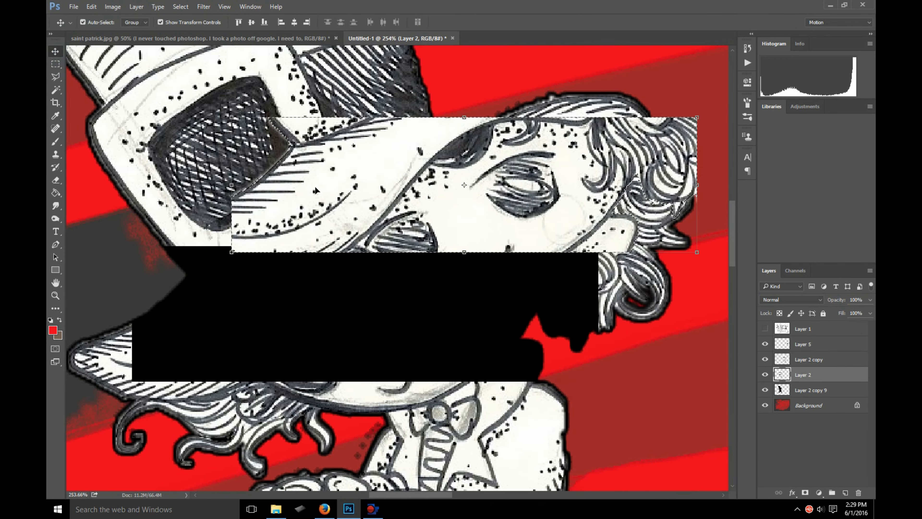
pyautogui.hotkey('ctrl', 'z')
pyautogui.click(56, 65)
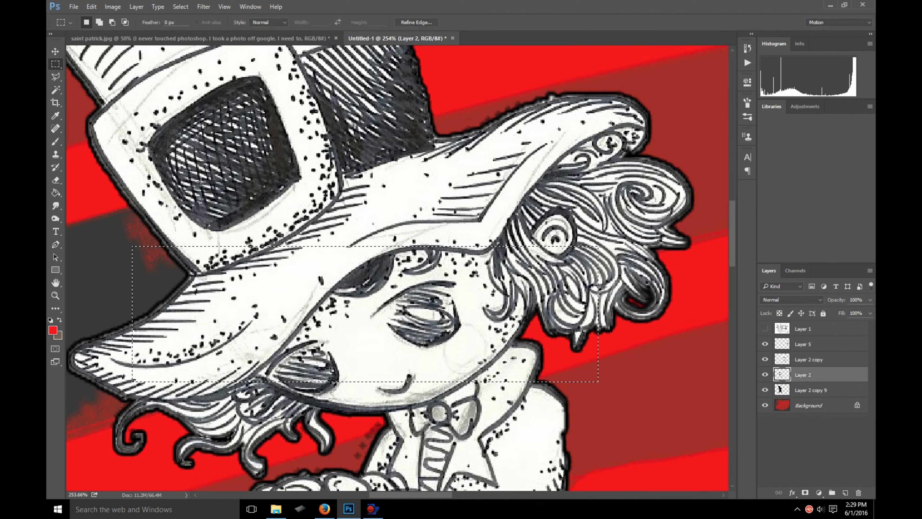
pyautogui.click(133, 186)
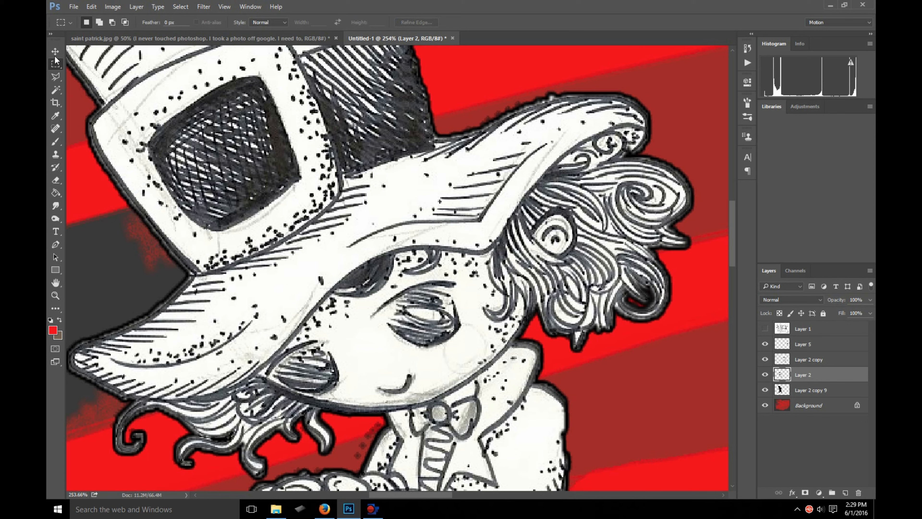
# - Draw a rectangular marquee selection around the hat buckle and part of the brim
pyautogui.moveTo(120, 88); pyautogui.dragTo(414, 229)
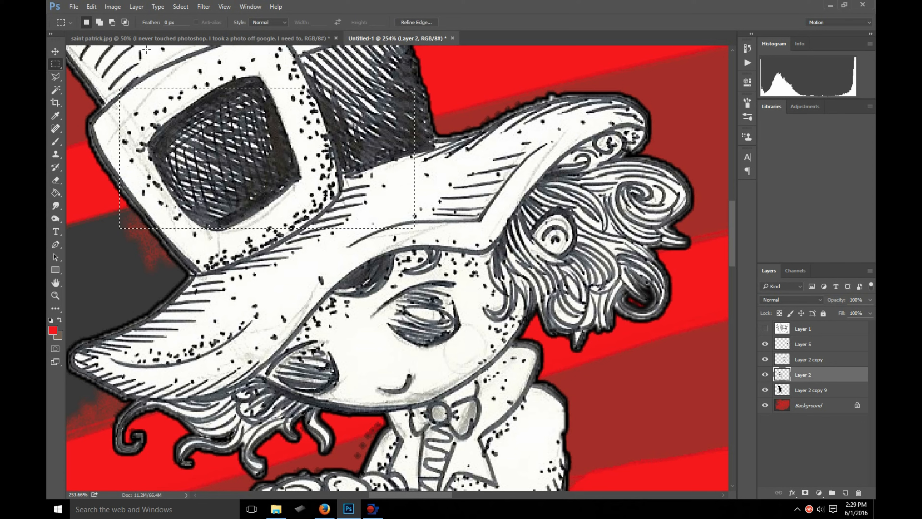
pyautogui.click(91, 7)
pyautogui.click(91, 7)
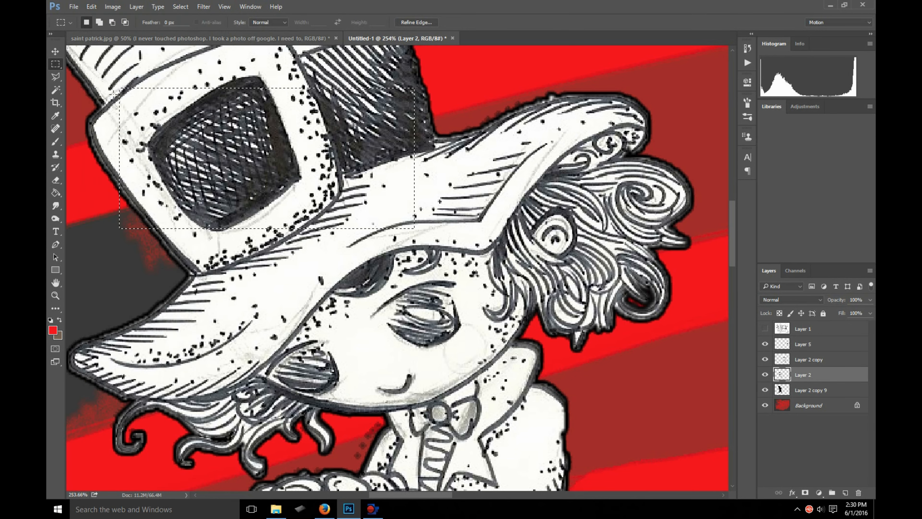
pyautogui.click(91, 7)
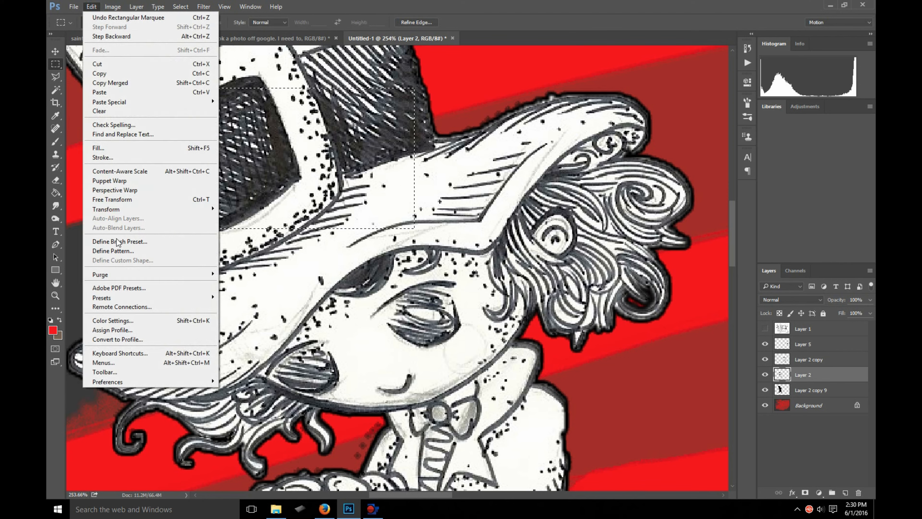
pyautogui.click(74, 149)
# - Select the white area of the hat buckle with the Magic Wand
pyautogui.click(55, 90)
pyautogui.scroll(5, 150, 84)
pyautogui.scroll(-1, 412, 386)
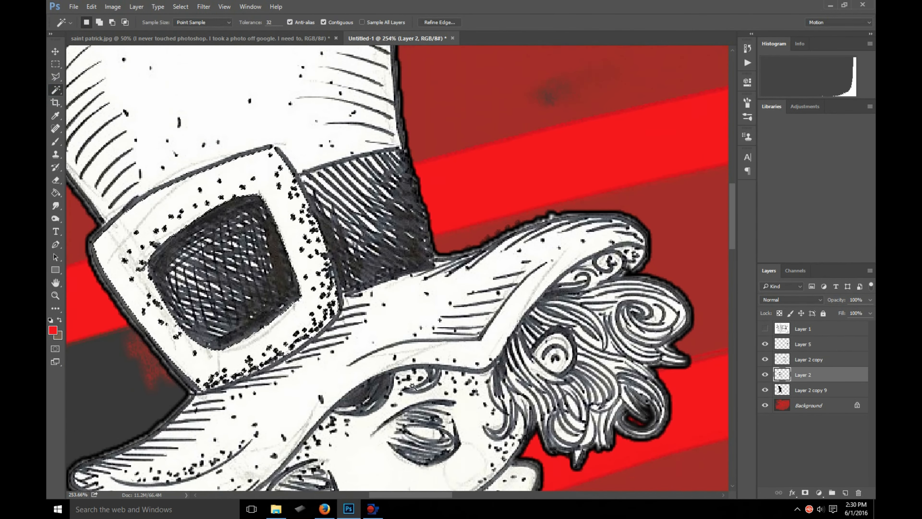
pyautogui.moveTo(424, 494)
pyautogui.mouseDown()
pyautogui.moveTo(377, 493)
pyautogui.moveTo(407, 492)
pyautogui.mouseUp()
# - Feather the buckle selection by 0.3 pixels
pyautogui.click(112, 6)
pyautogui.moveTo(124, 32)
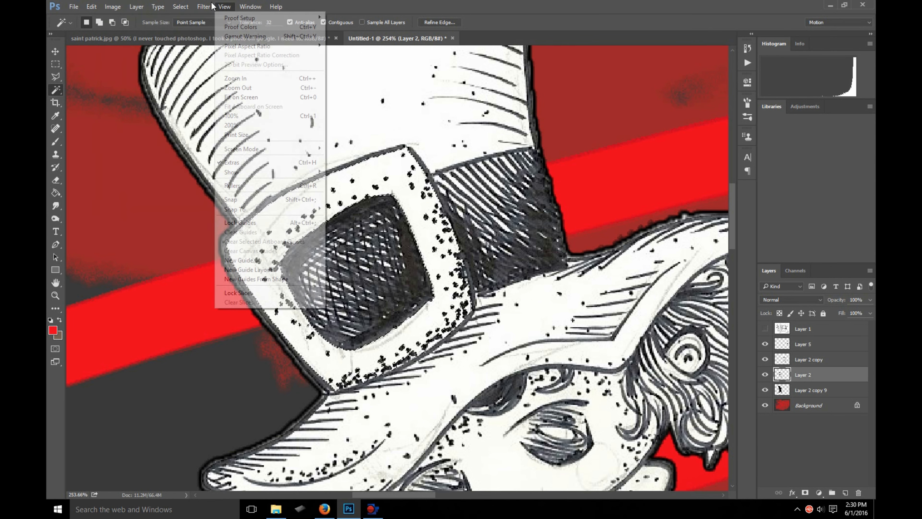
pyautogui.click(225, 6)
pyautogui.moveTo(203, 6)
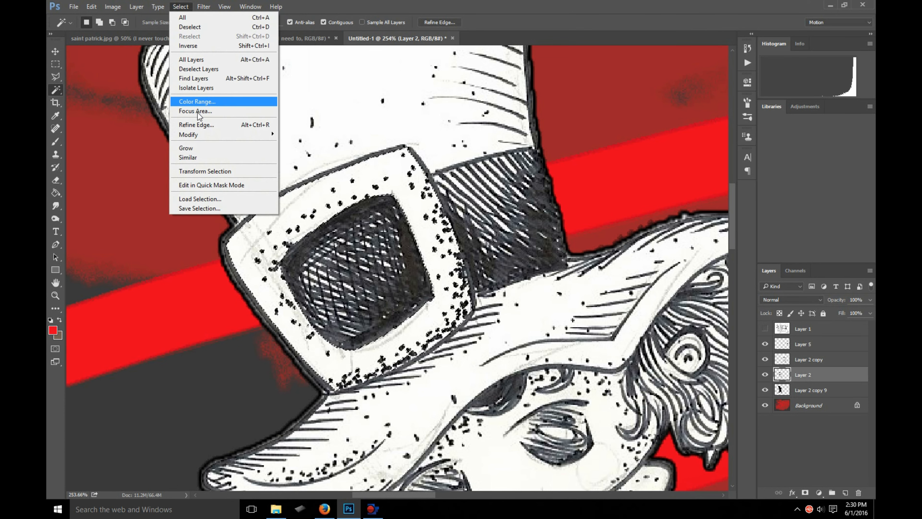
pyautogui.moveTo(209, 136)
pyautogui.click(121, 171)
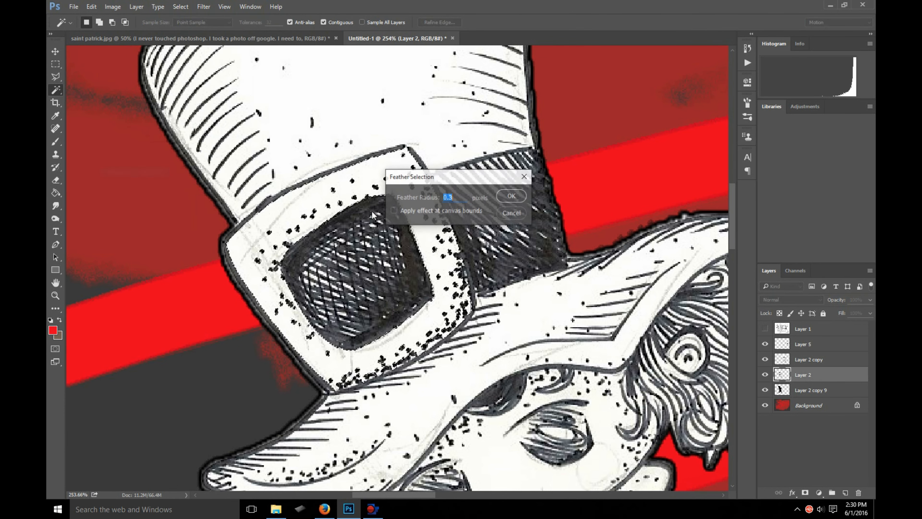
pyautogui.write('0.3')
pyautogui.click(510, 196)
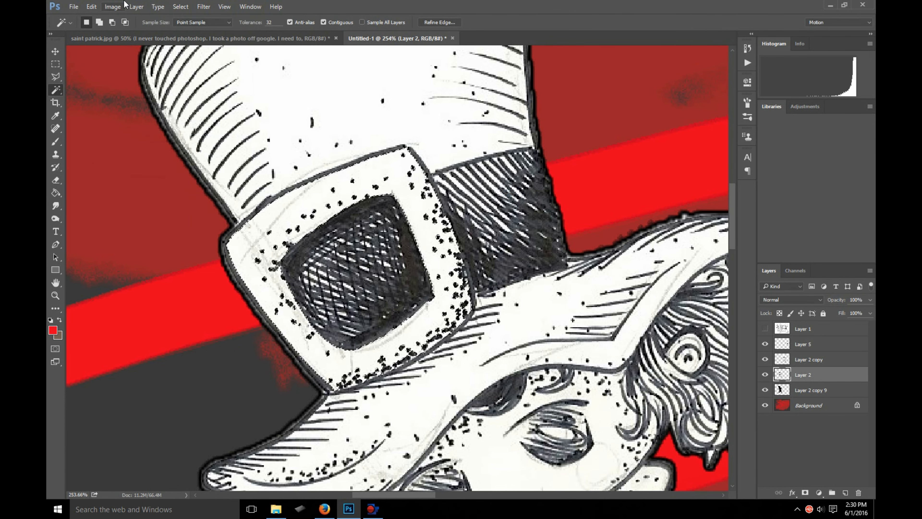
# - Darken the selected buckle area to grey with Levels, lowering the white output level to 173
pyautogui.click(113, 7)
pyautogui.moveTo(124, 32)
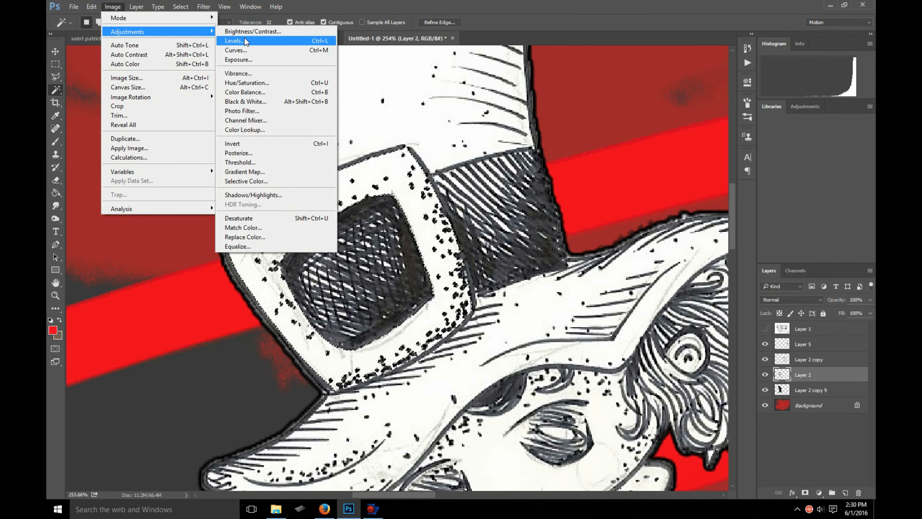
pyautogui.click(247, 41)
pyautogui.moveTo(752, 291); pyautogui.dragTo(713, 290)
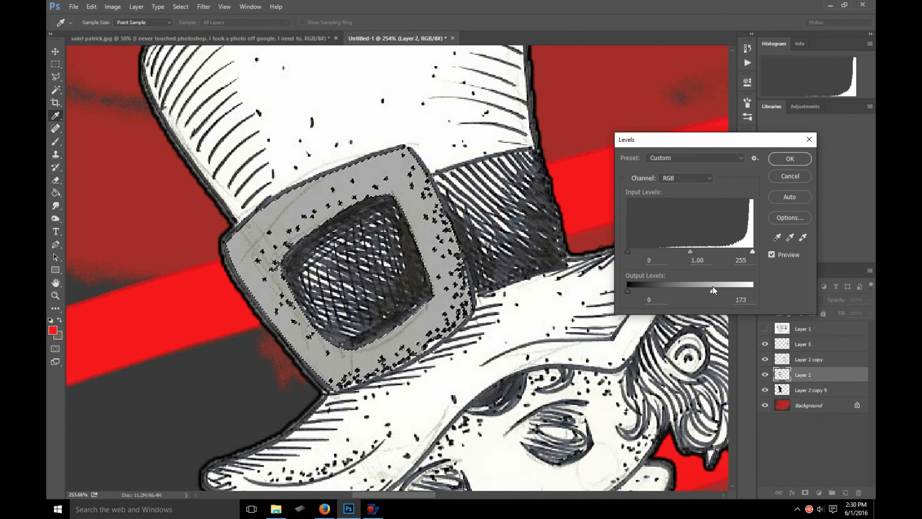
pyautogui.click(790, 159)
# - Start a Color Balance adjustment on the buckle with midtones at +100 red and -100 toward yellow
pyautogui.click(112, 6)
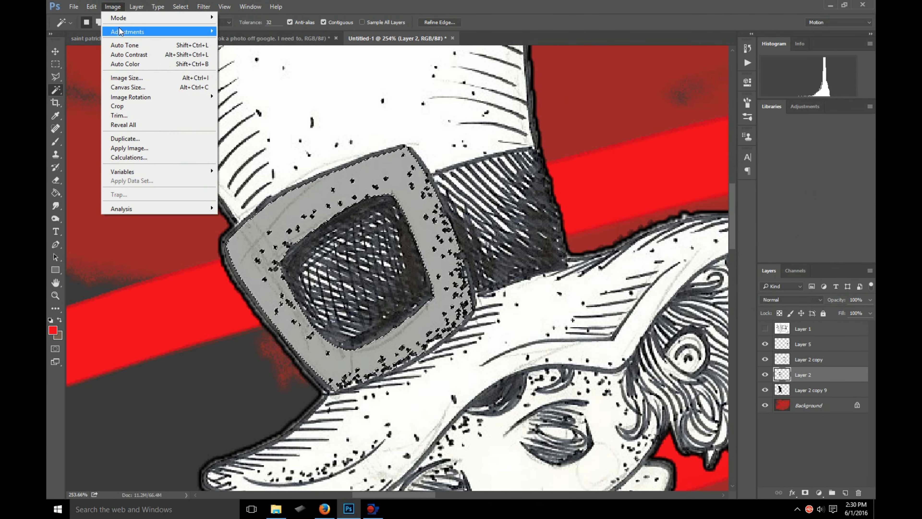
pyautogui.moveTo(119, 31)
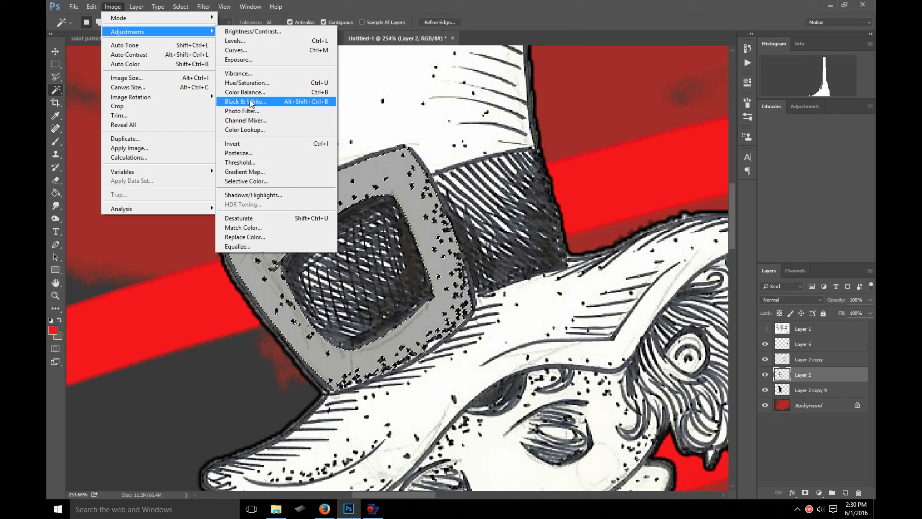
pyautogui.click(249, 94)
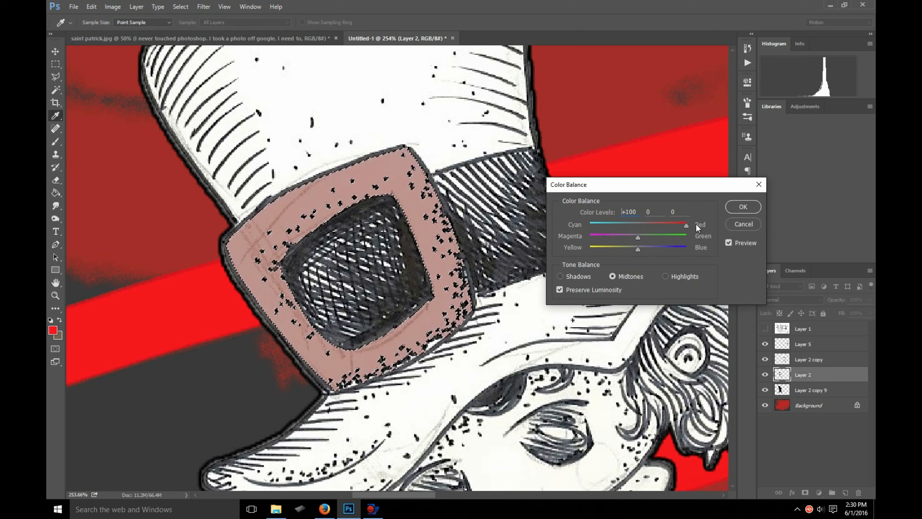
pyautogui.click(684, 226)
pyautogui.moveTo(633, 250); pyautogui.dragTo(568, 250)
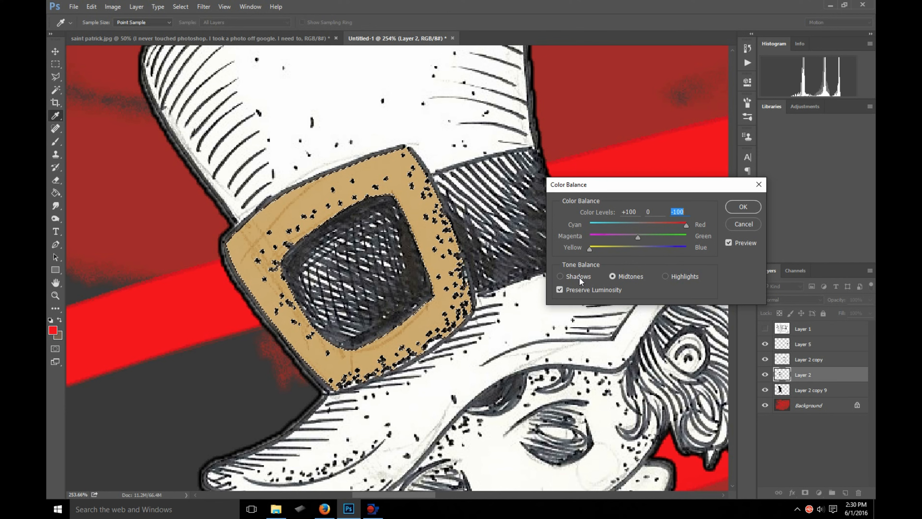
# - Set the Color Balance highlights for the buckle to +100 red and -57 toward yellow
pyautogui.click(667, 277)
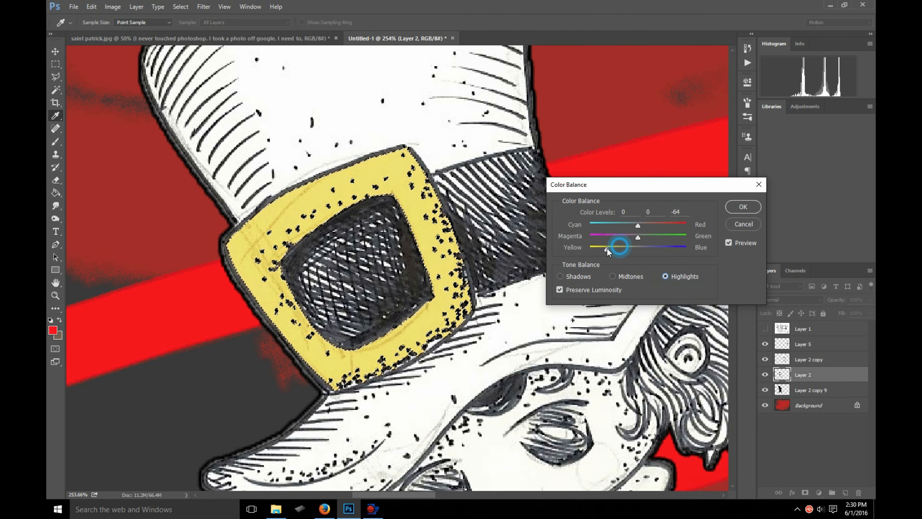
pyautogui.moveTo(596, 253); pyautogui.dragTo(598, 253)
pyautogui.click(672, 224)
pyautogui.moveTo(666, 224); pyautogui.dragTo(690, 227)
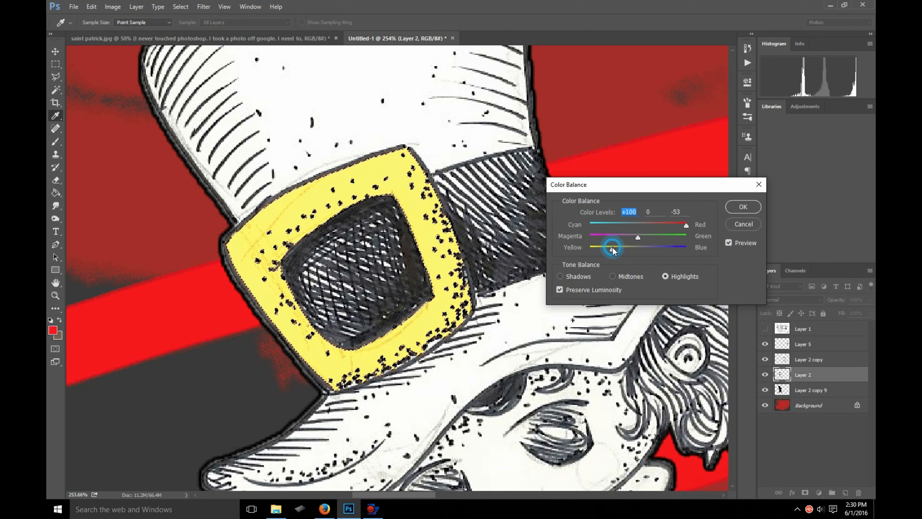
pyautogui.click(610, 247)
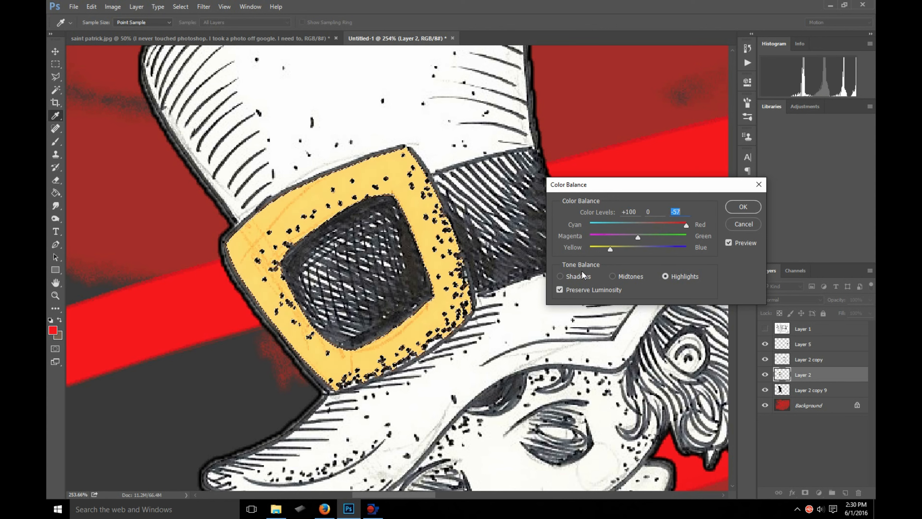
# - Set the Color Balance shadows to +98 red and -37 toward yellow, then apply the adjustment to the buckle
pyautogui.click(573, 280)
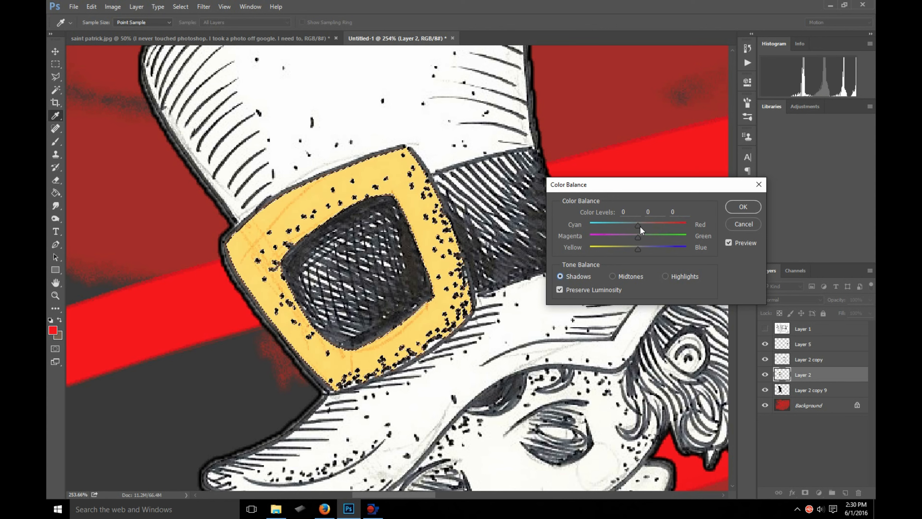
pyautogui.moveTo(685, 230); pyautogui.dragTo(687, 228)
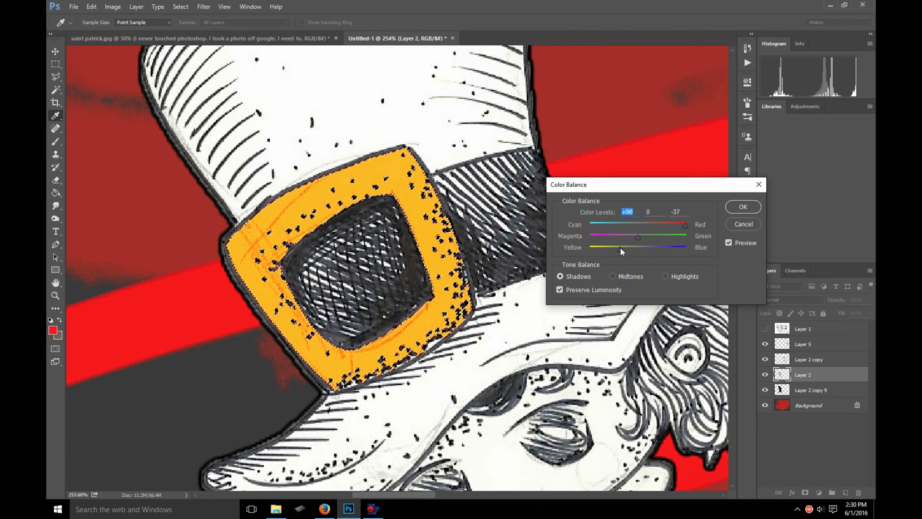
pyautogui.click(732, 206)
# - Clear the buckle selection and check the recoloured buckle against the rest of the drawing
pyautogui.press('w')
pyautogui.scroll(-2, 427, 215)
pyautogui.scroll(-2, 427, 215)
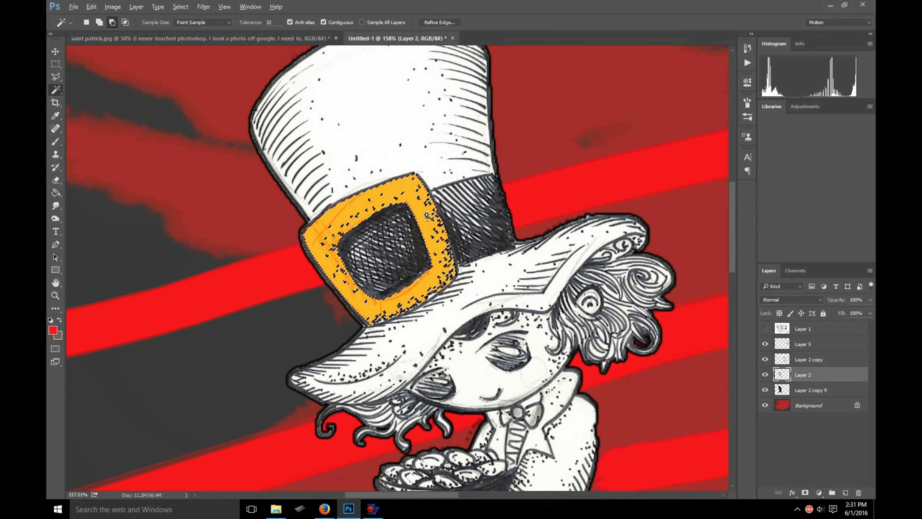
pyautogui.scroll(4, 431, 247)
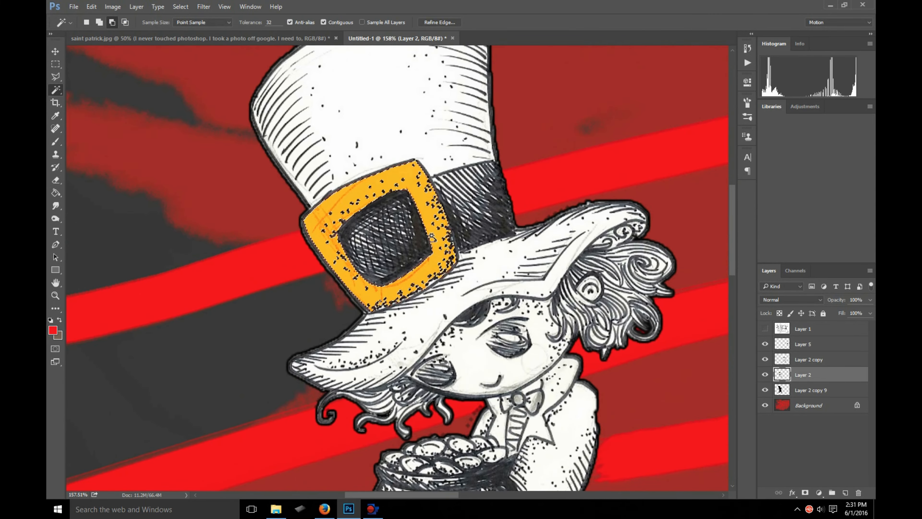
pyautogui.click(55, 65)
pyautogui.click(148, 112)
pyautogui.scroll(-6, 306, 218)
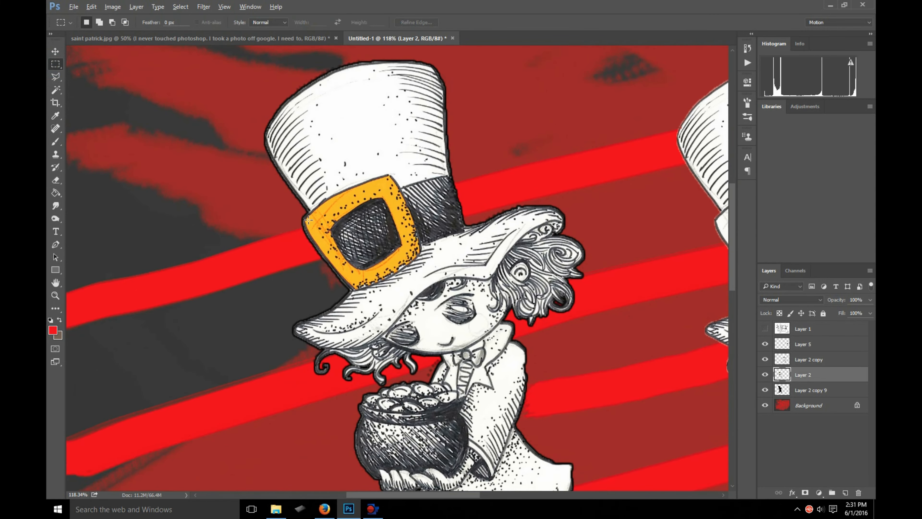
pyautogui.scroll(5, 297, 218)
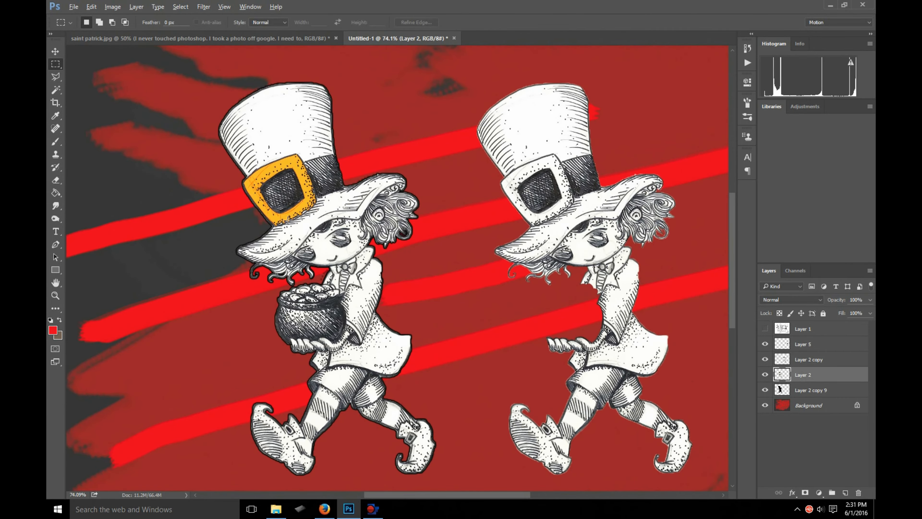
pyautogui.scroll(1, 290, 156)
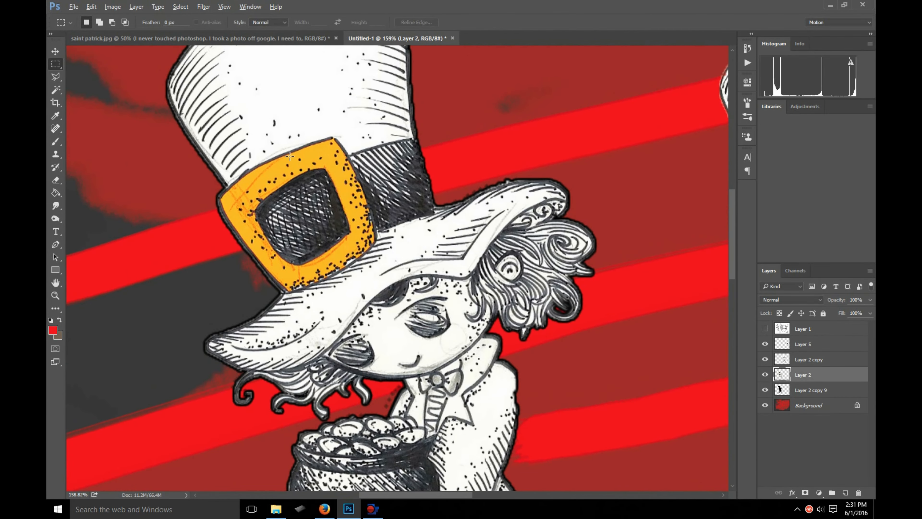
pyautogui.scroll(-1, 294, 196)
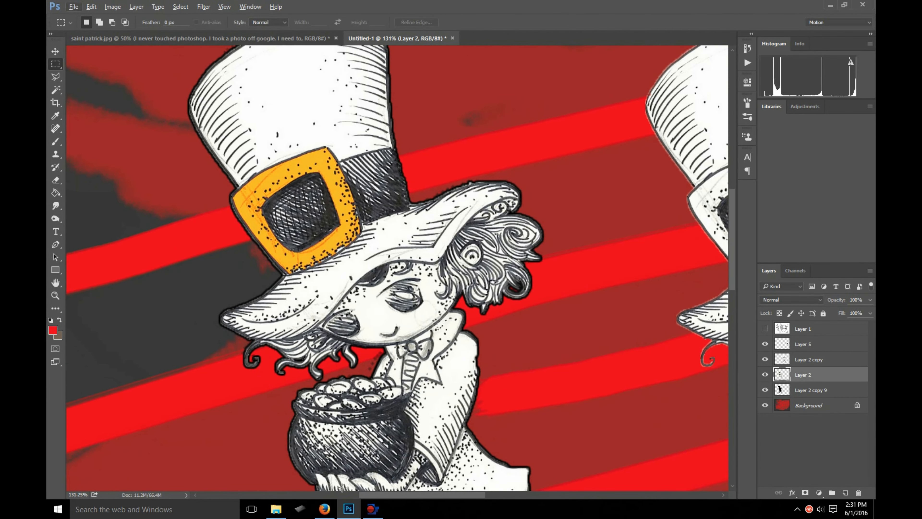
# - Show the question text layer in saint patrick.jpg, read it, and return to the Untitled-1 document
pyautogui.click(244, 38)
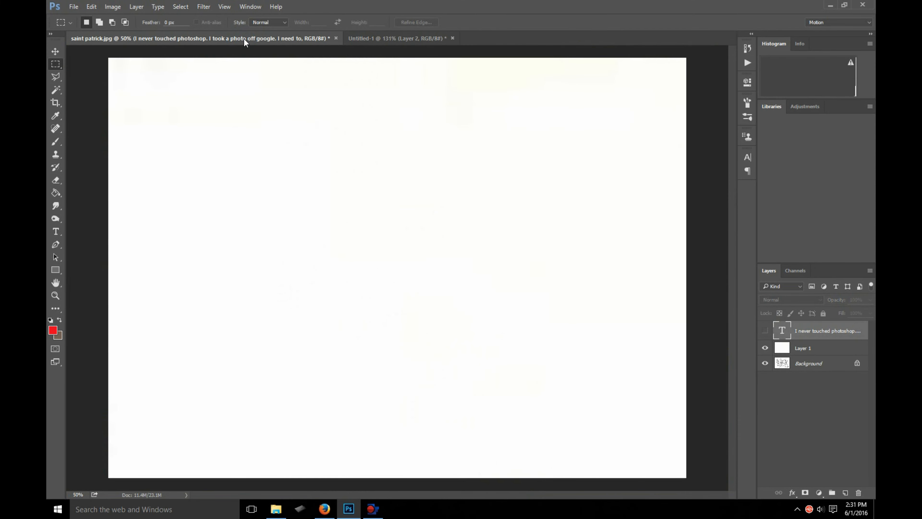
pyautogui.click(766, 331)
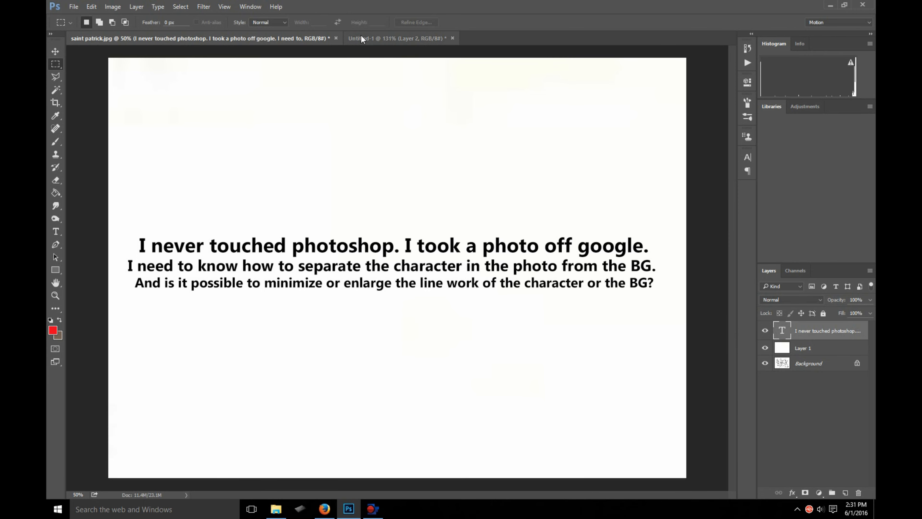
pyautogui.click(385, 38)
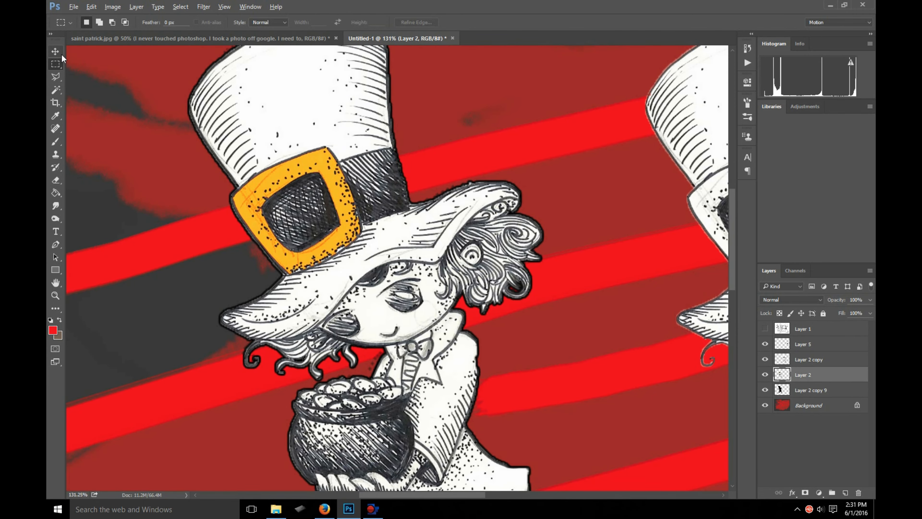
# - Activate the Move tool and review both leprechauns and the separate pot on the full canvas
pyautogui.click(55, 51)
pyautogui.scroll(-5, 351, 319)
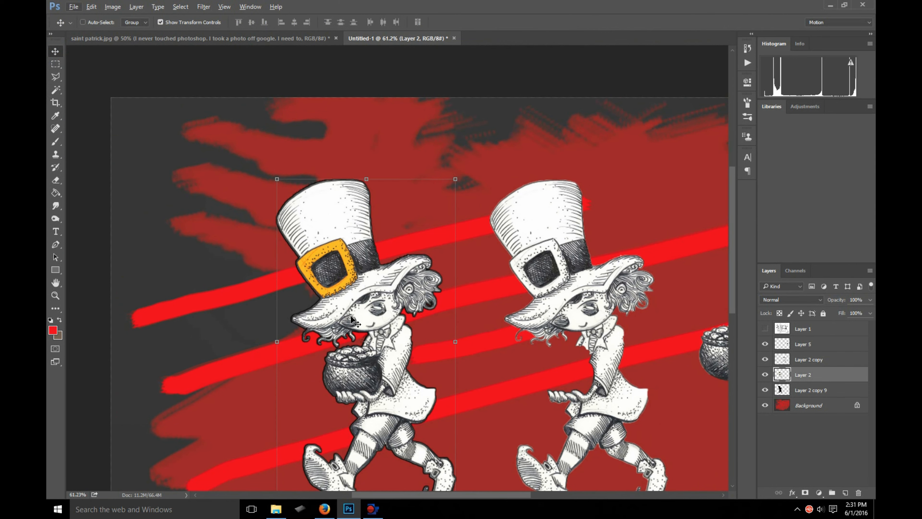
pyautogui.scroll(-5, 351, 319)
pyautogui.scroll(4, 393, 269)
pyautogui.scroll(-3, 393, 269)
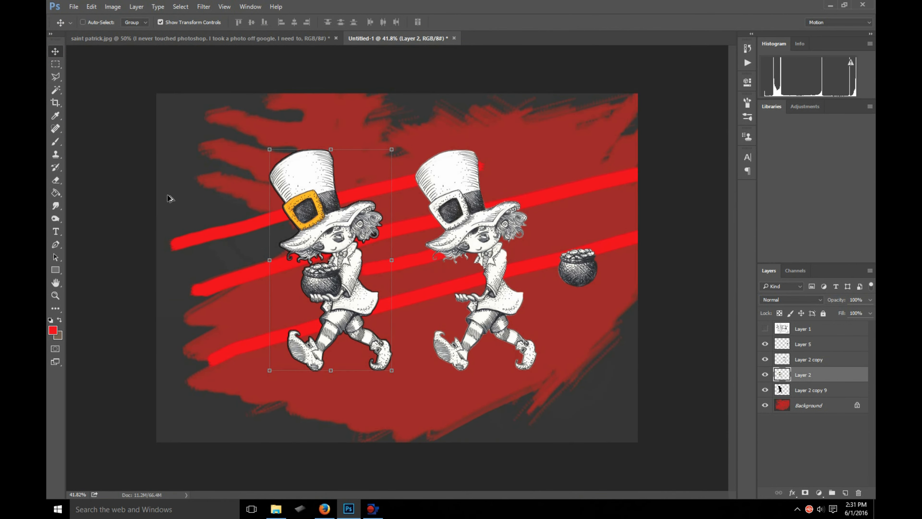